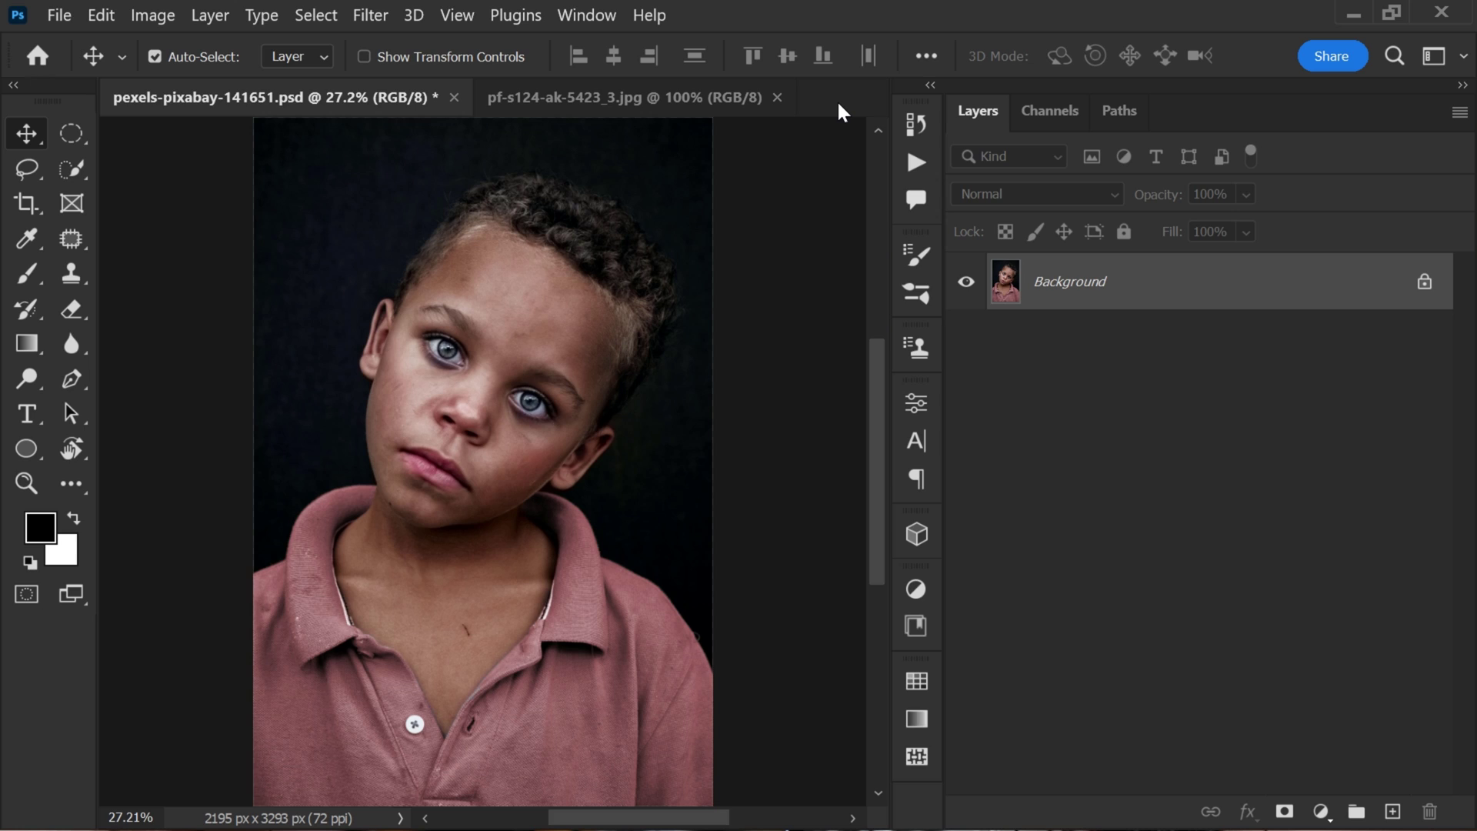
- Add a Black & White adjustment layer above the background to remove the portrait's colour
click(1319, 811)
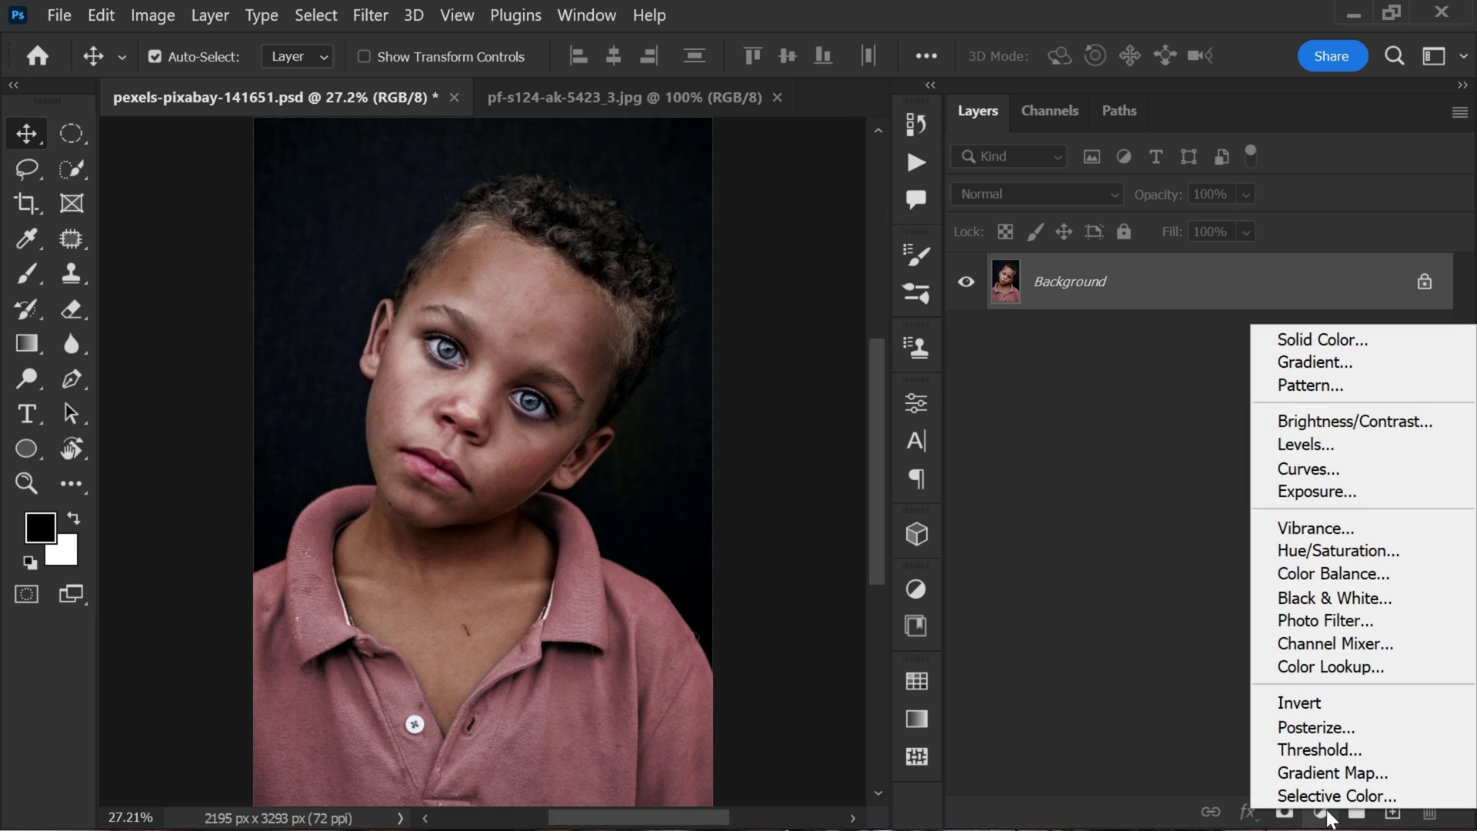
click(1336, 600)
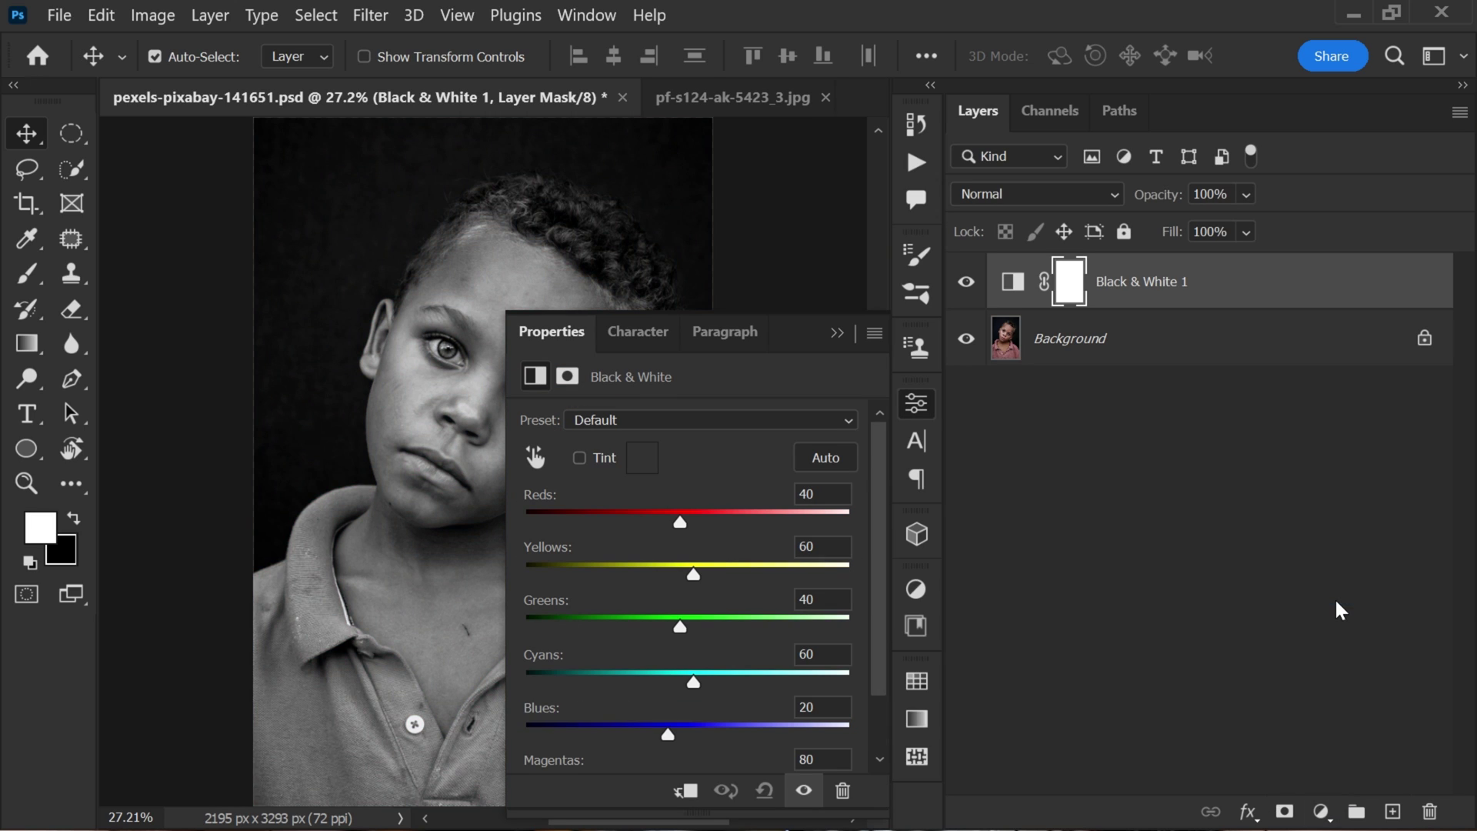
click(915, 404)
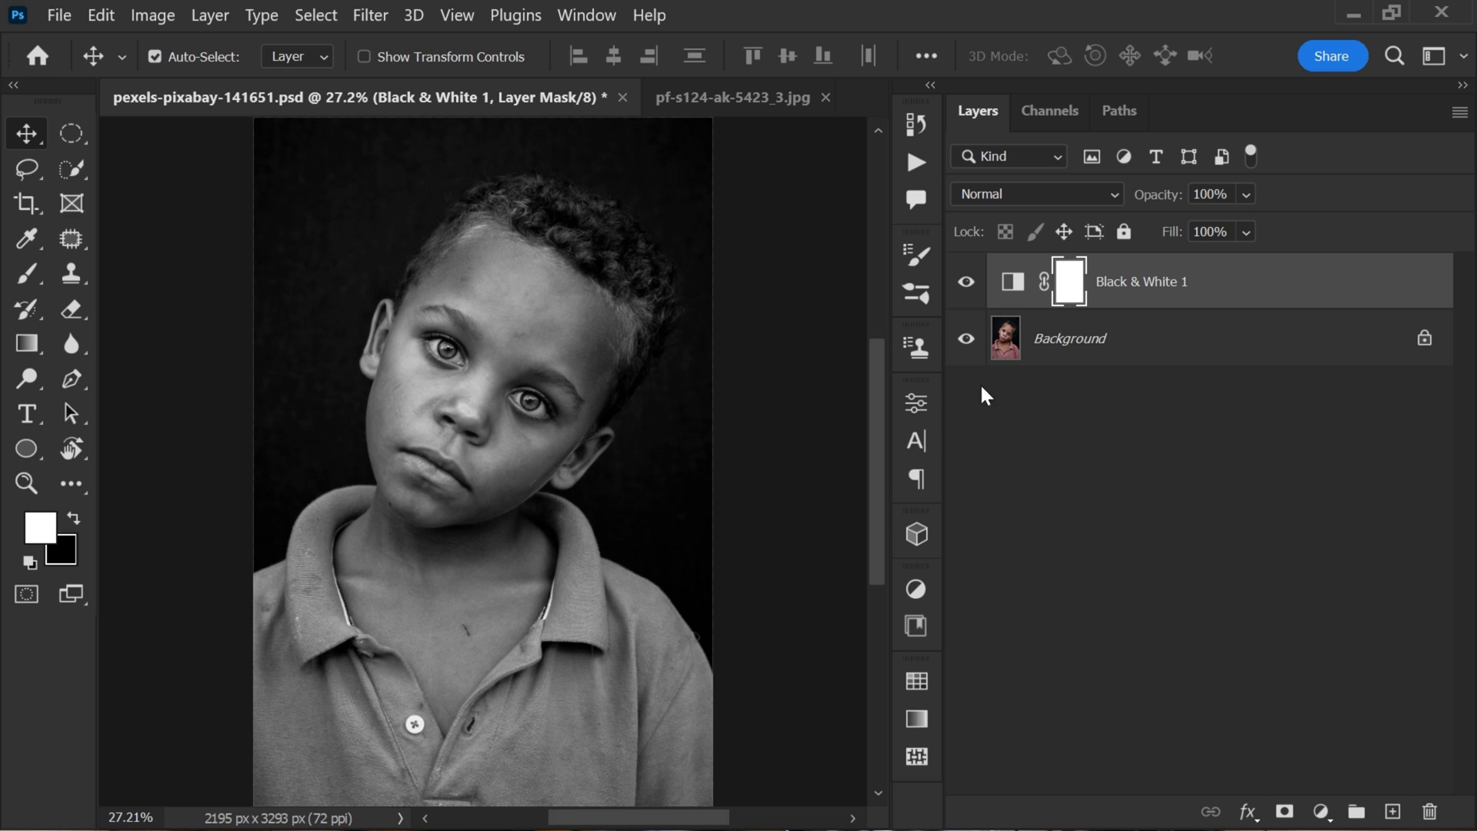
- Add a Colorize Hue/Saturation layer with saturation 100 and hue 50 for a yellow tint
click(1317, 811)
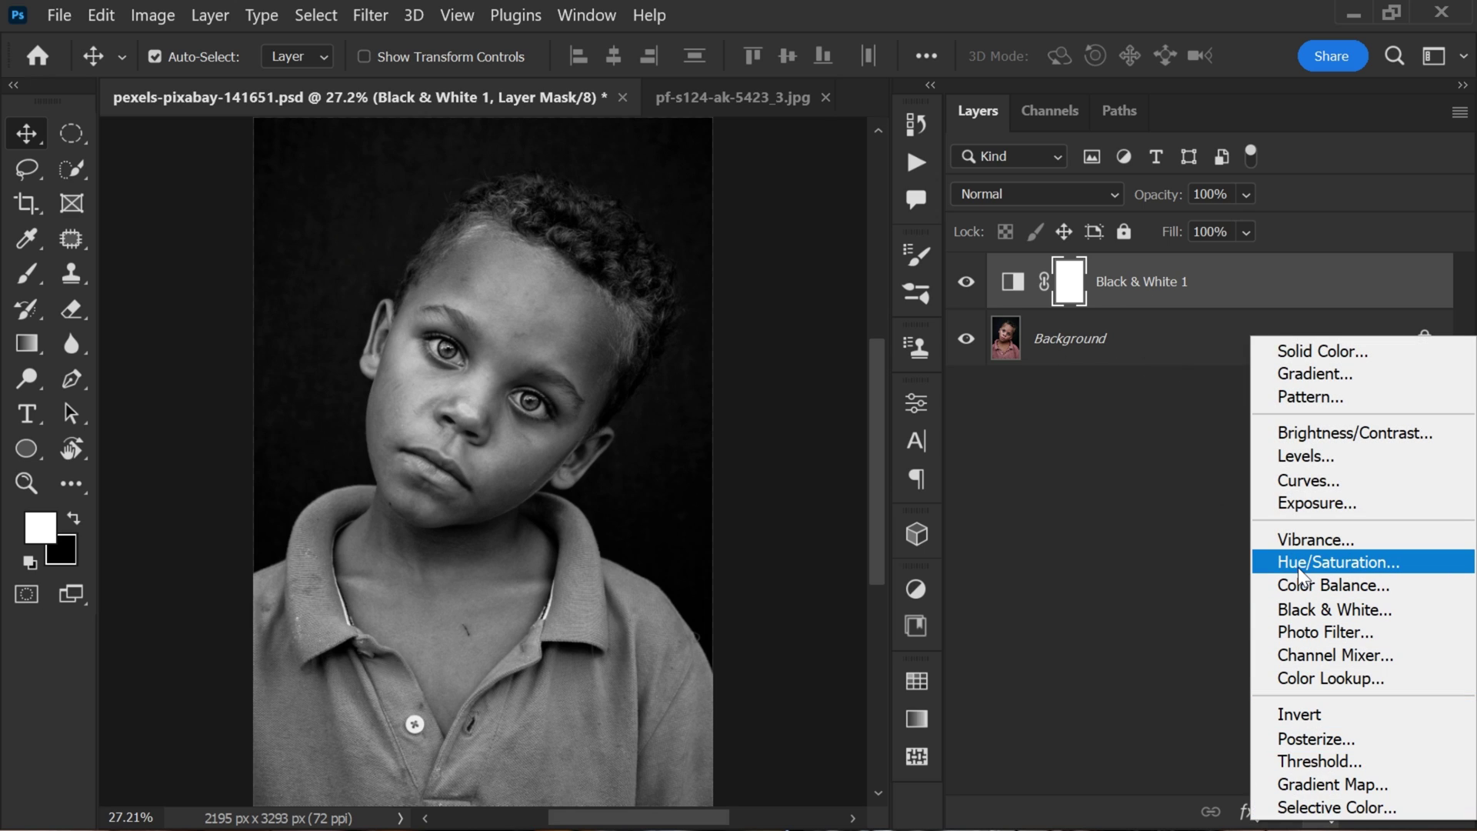
click(1317, 561)
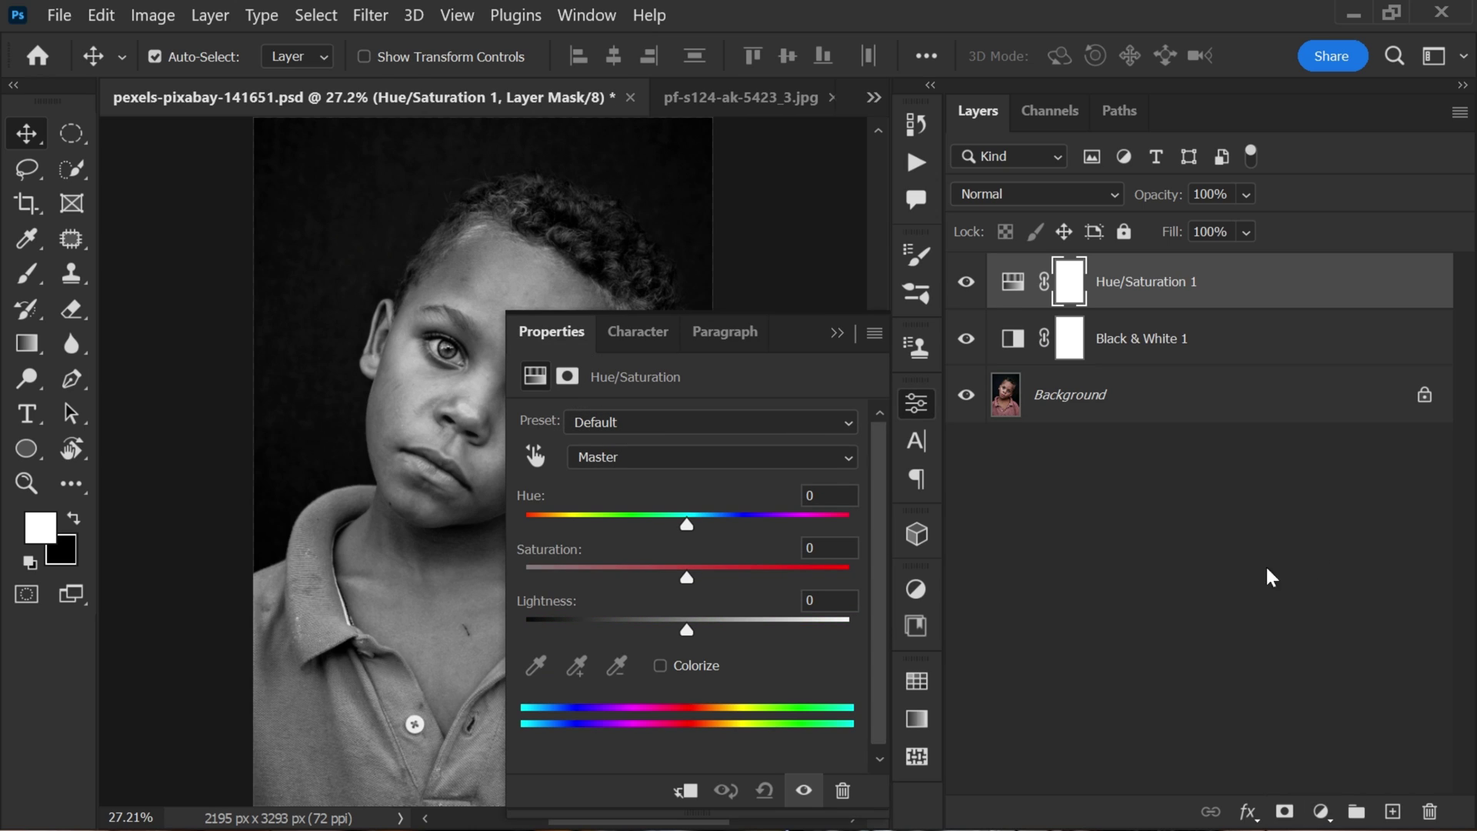
click(660, 664)
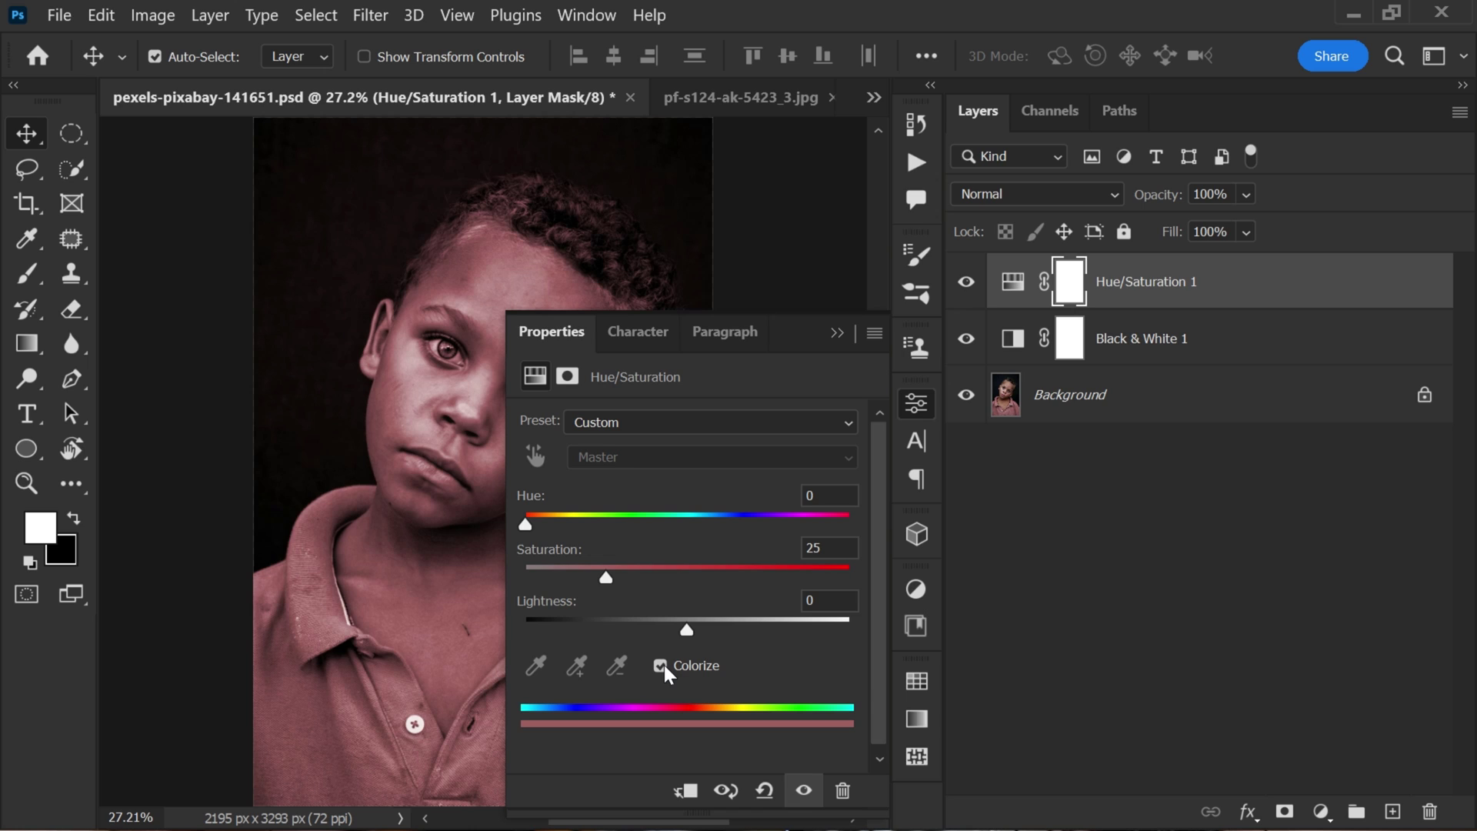
drag(604, 576, 861, 593)
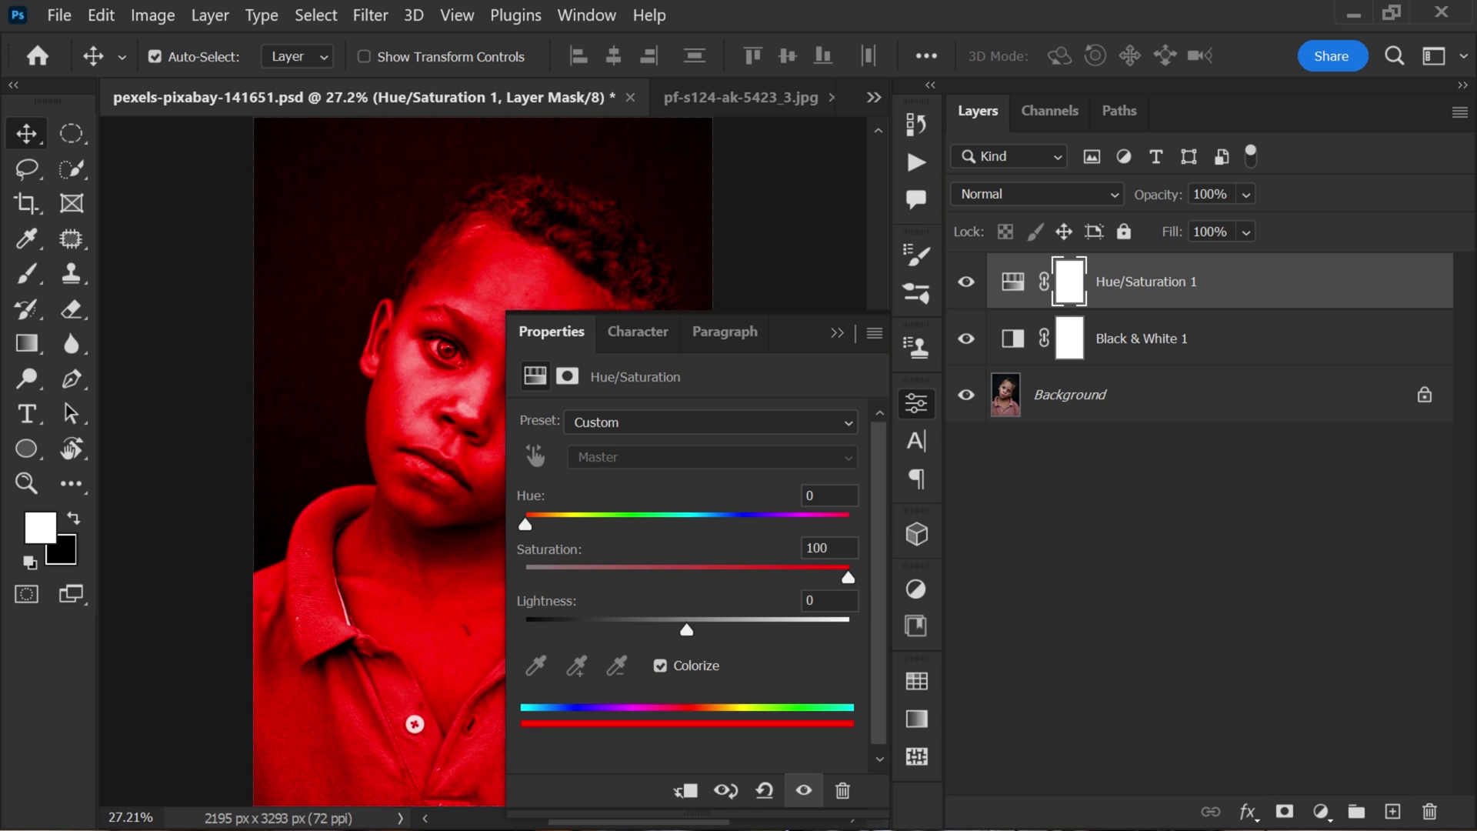
drag(525, 524, 572, 526)
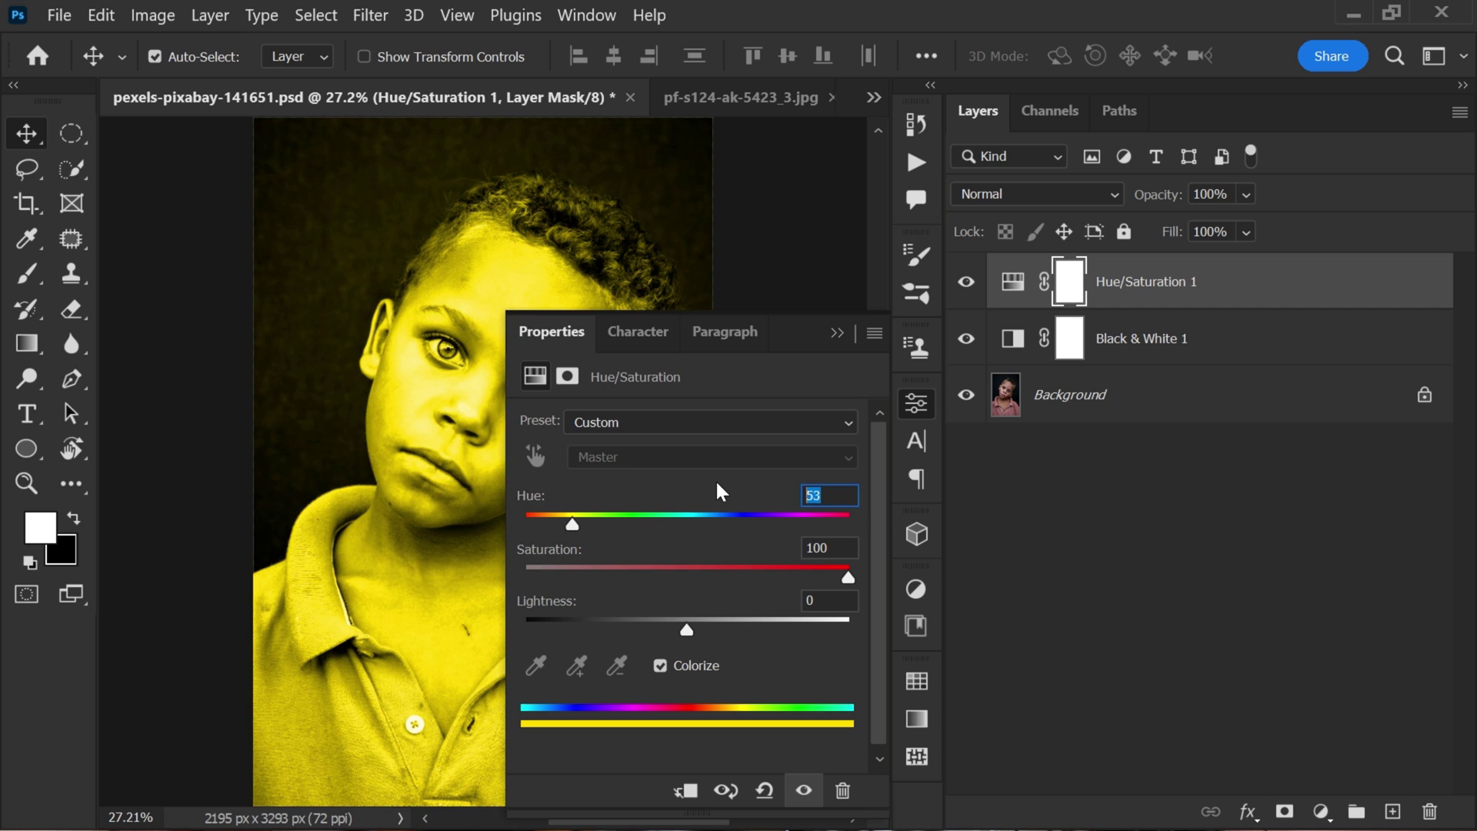
text(50)
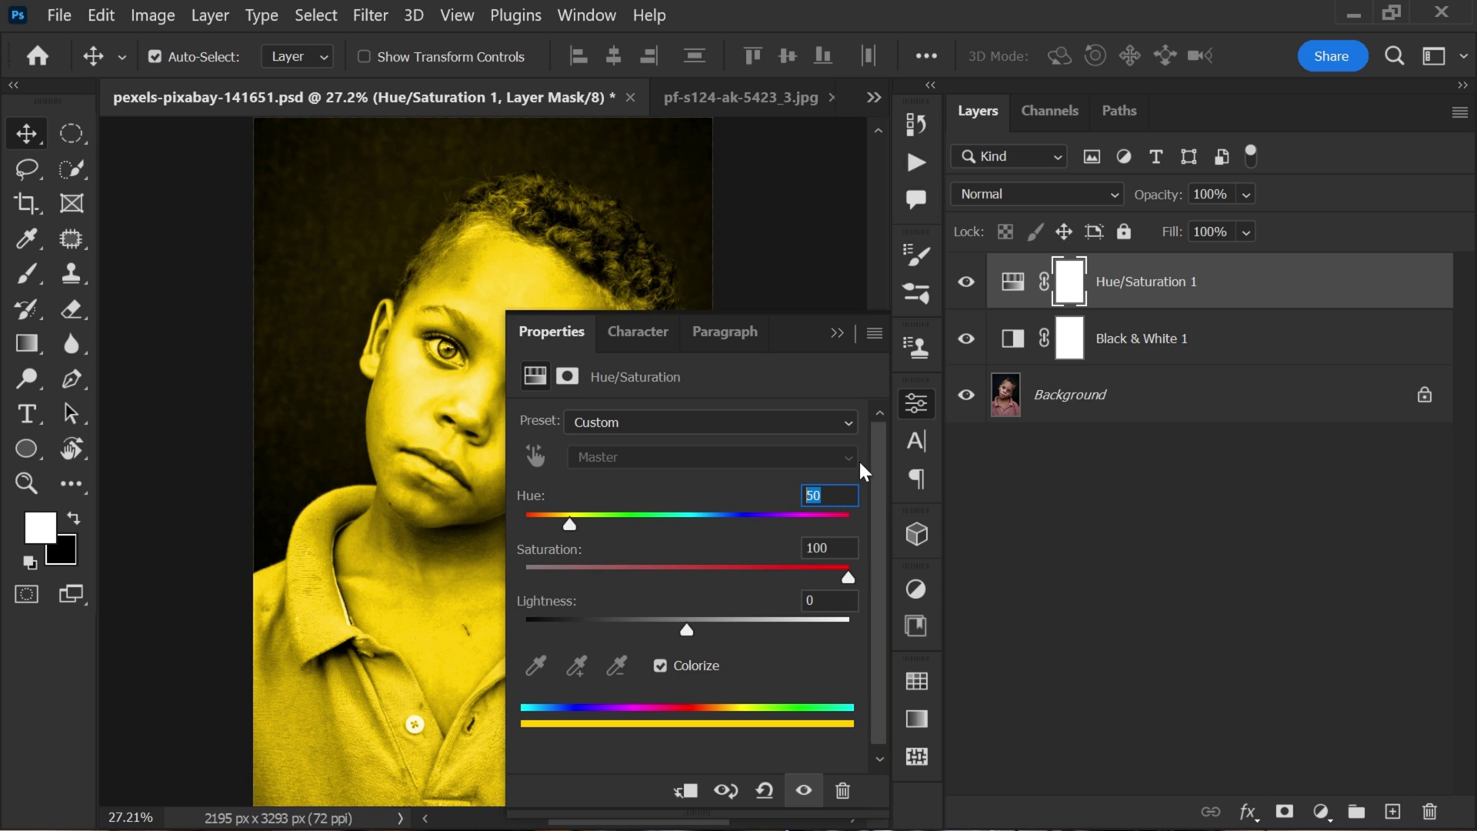
click(921, 412)
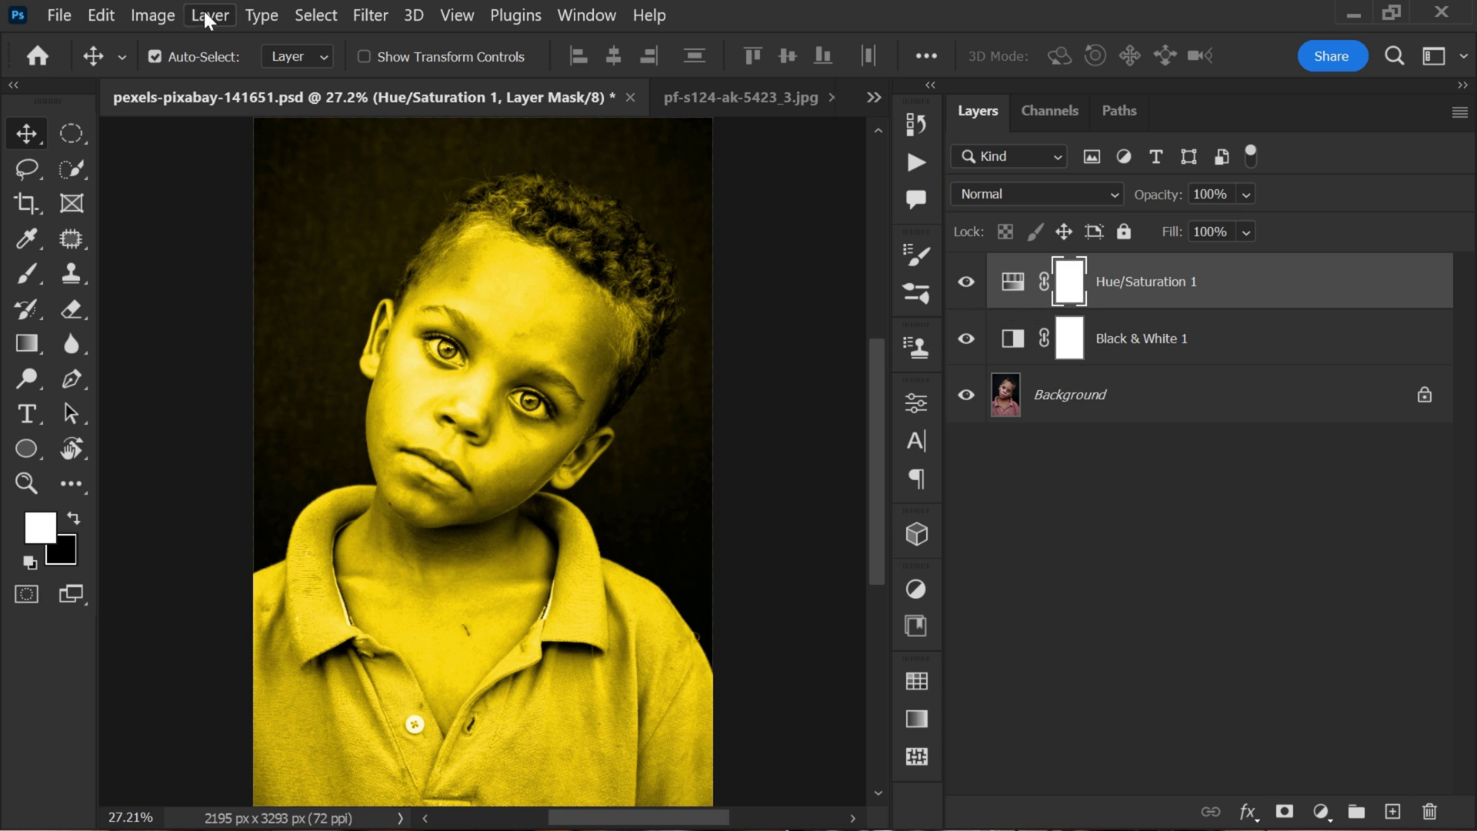
- Invert the Hue/Saturation mask with Image > Adjustments > Invert to hide the yellow
click(152, 15)
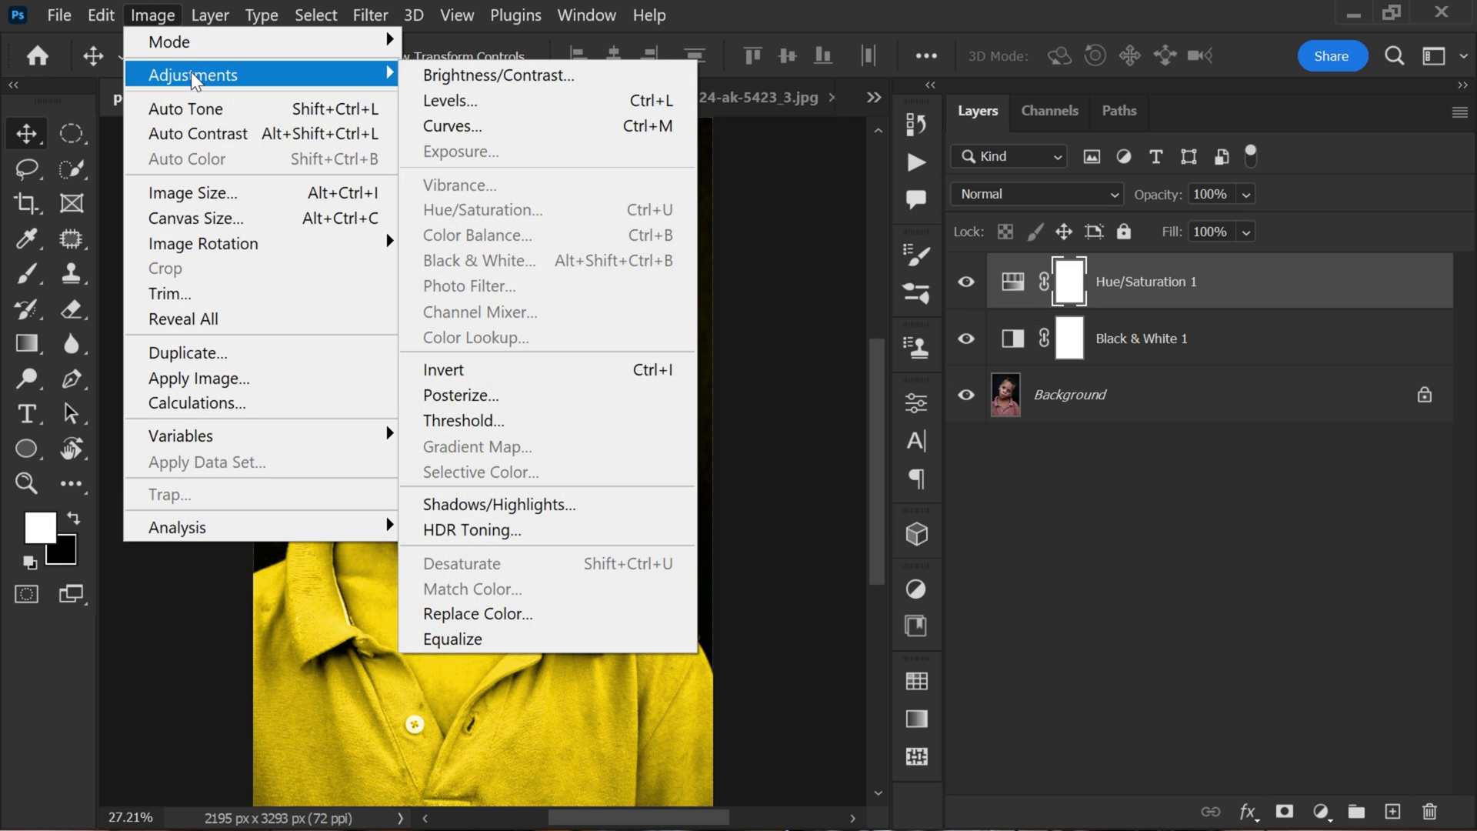
mouse_move(194, 74)
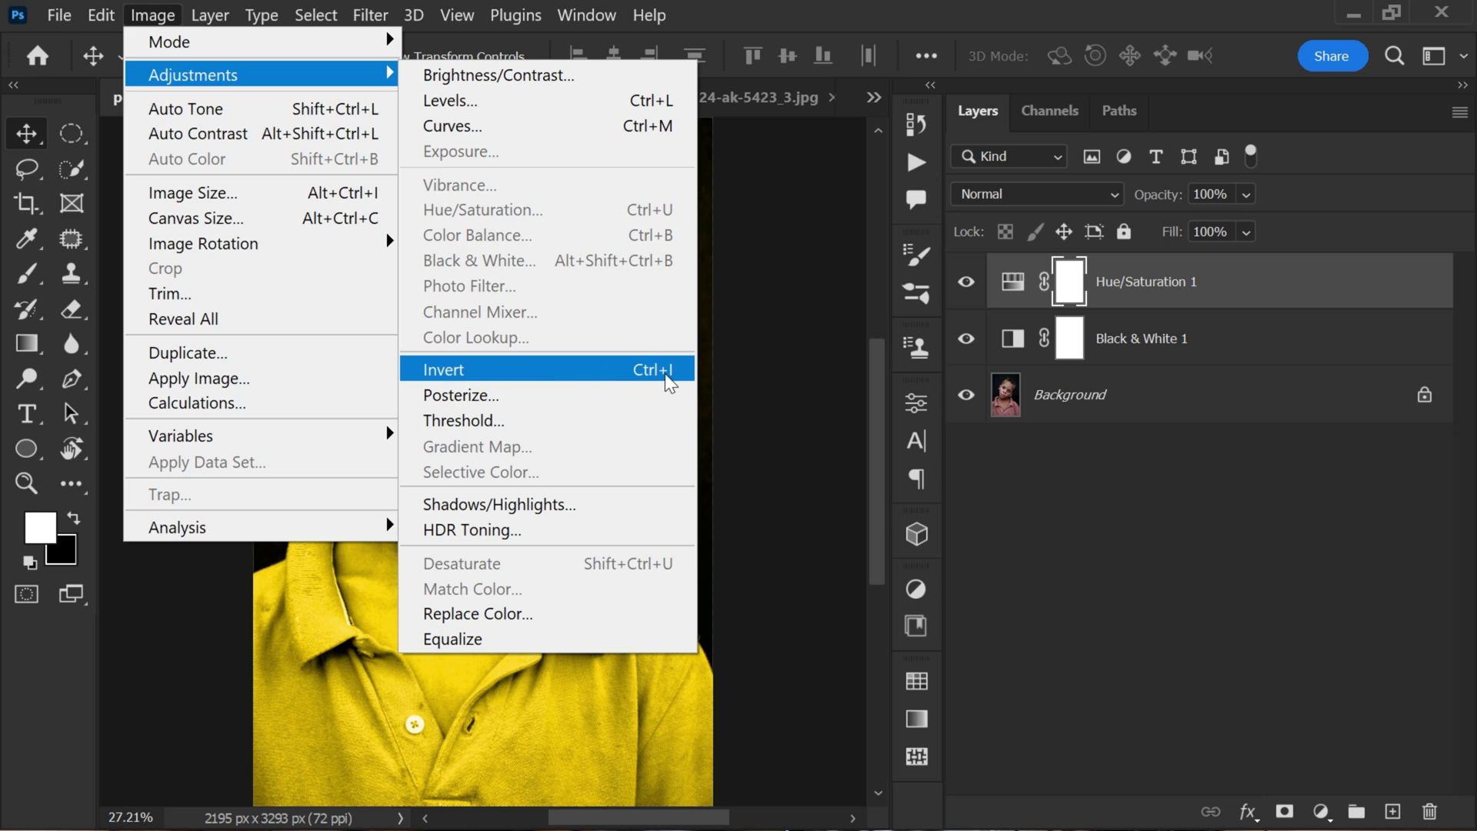
click(583, 374)
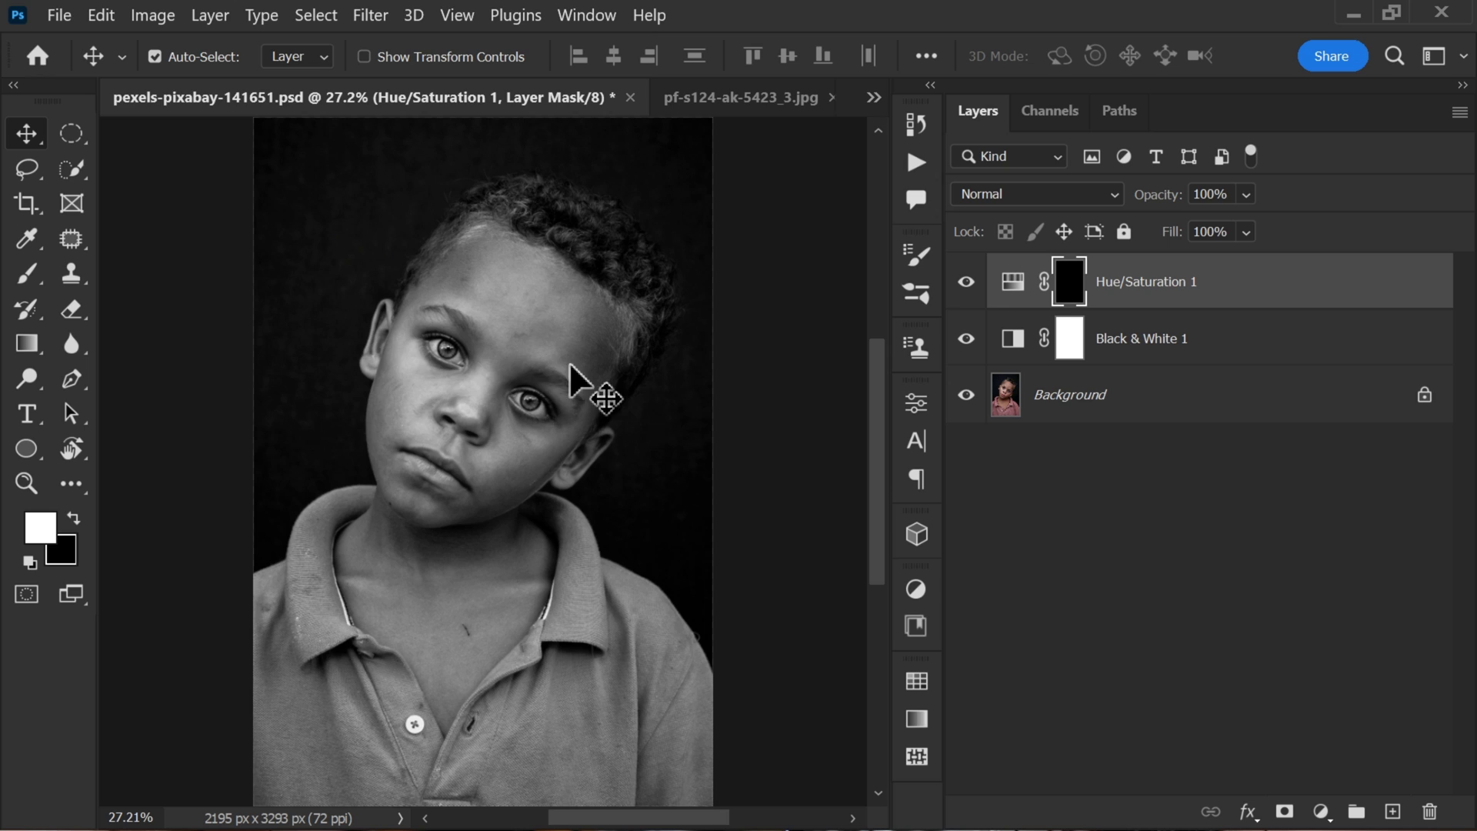
- Paint a Quick Selection over the shirt with a 150 brush, then shrink it to 80
click(71, 169)
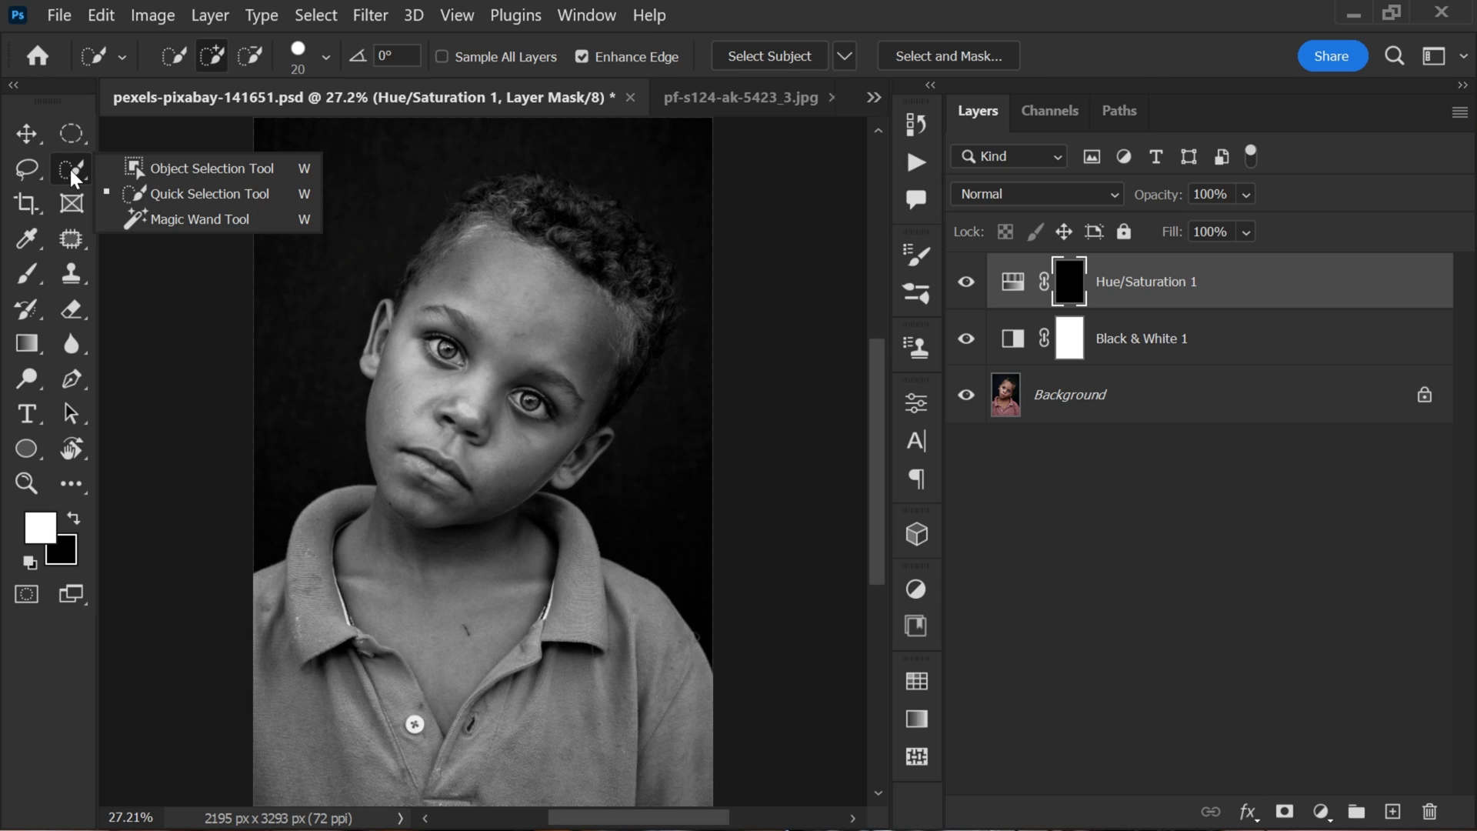
click(177, 198)
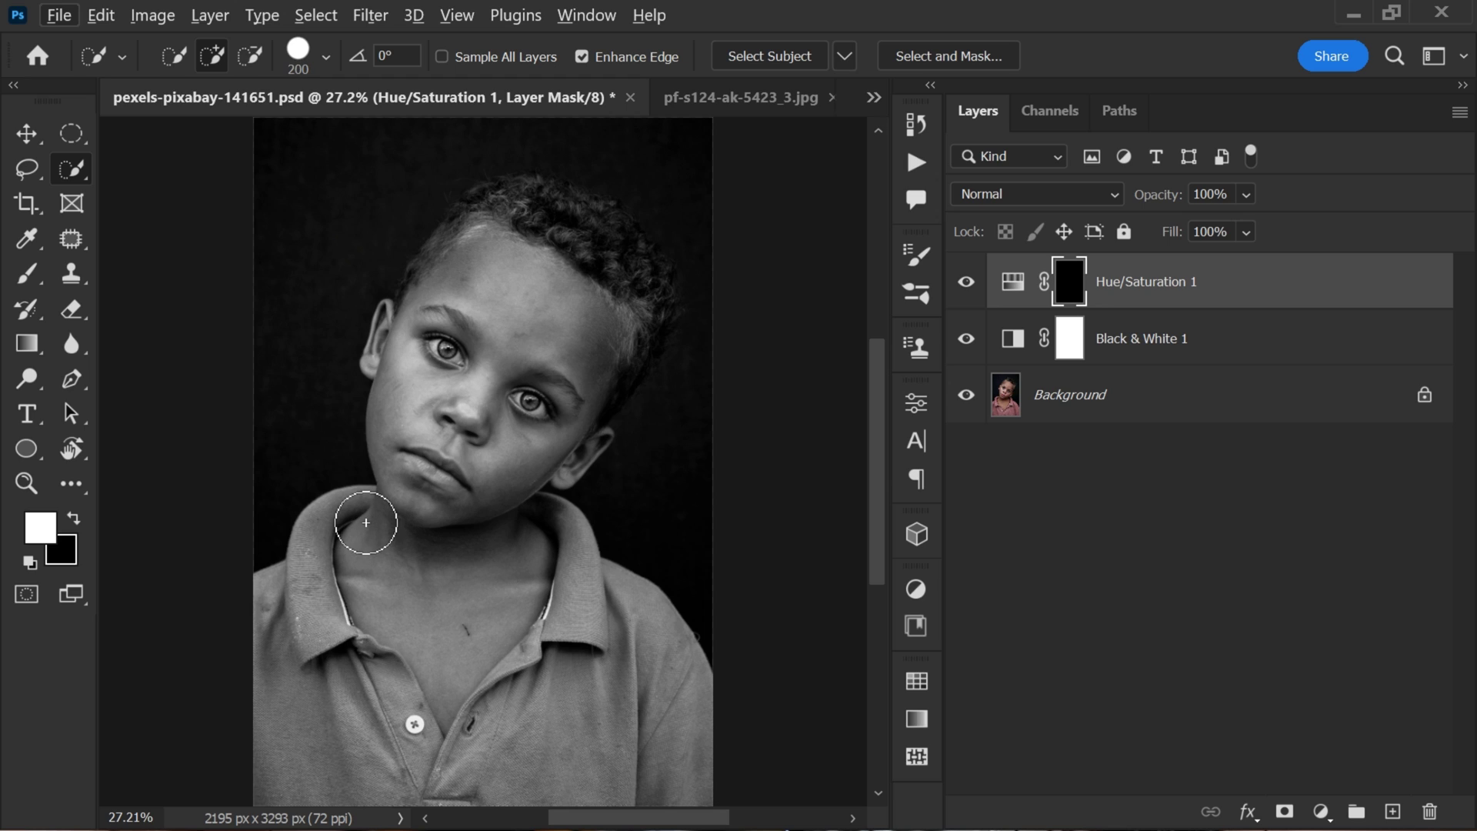
key(bracketright)
key(bracketright)
mouse_move(352, 516)
mouse_down()
mouse_move(286, 610)
mouse_move(313, 733)
mouse_up()
mouse_move(335, 647)
mouse_down()
mouse_move(488, 765)
mouse_move(561, 686)
mouse_move(512, 669)
mouse_move(569, 615)
mouse_move(546, 510)
mouse_up()
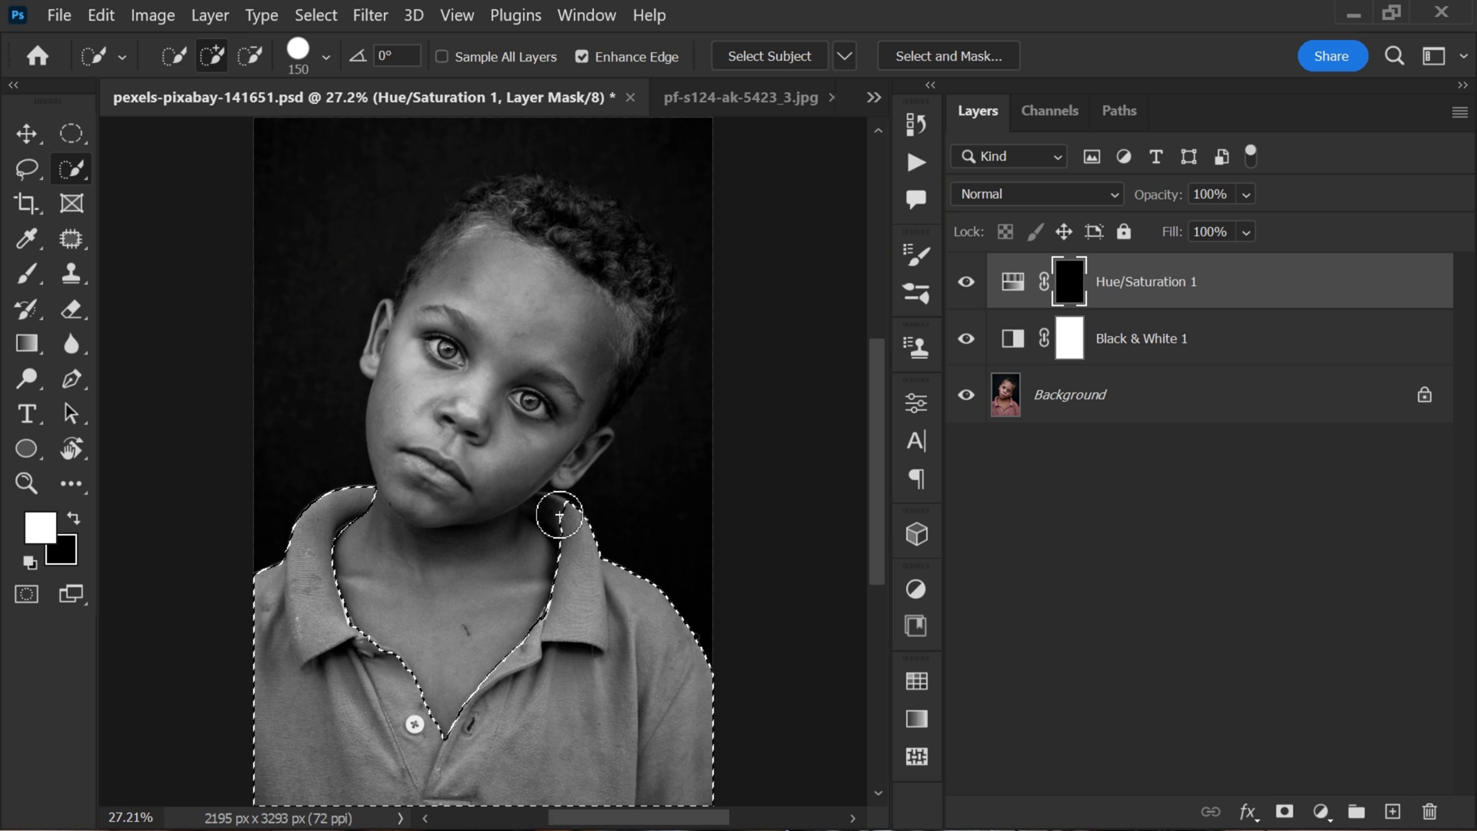
key(bracketleft)
key(bracketleft)
key(bracketleft)
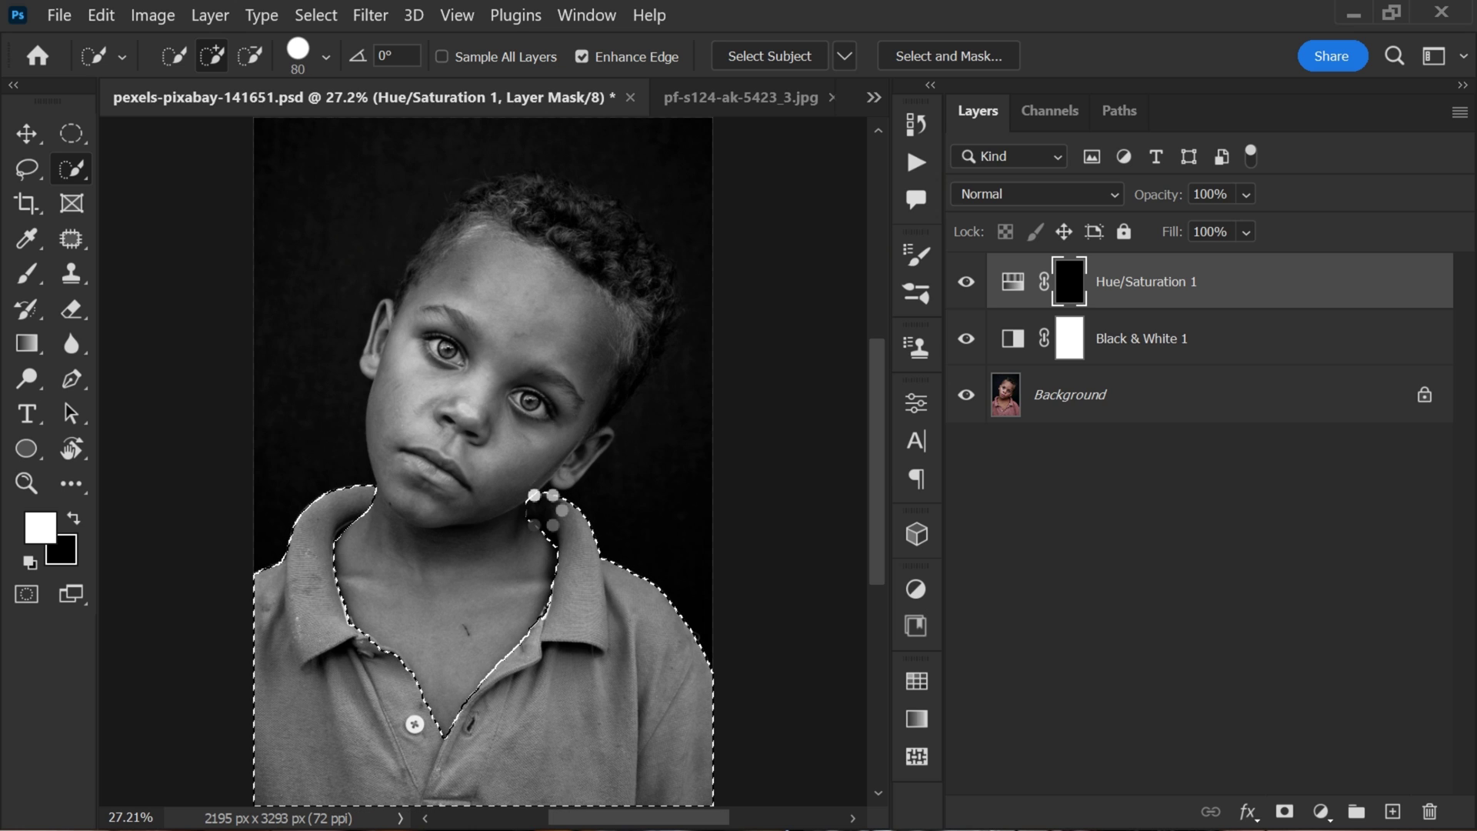
- Zoom in along the collar and button to check the shirt selection edges
scroll(412, 727, up, 1)
scroll(412, 727, up, 4)
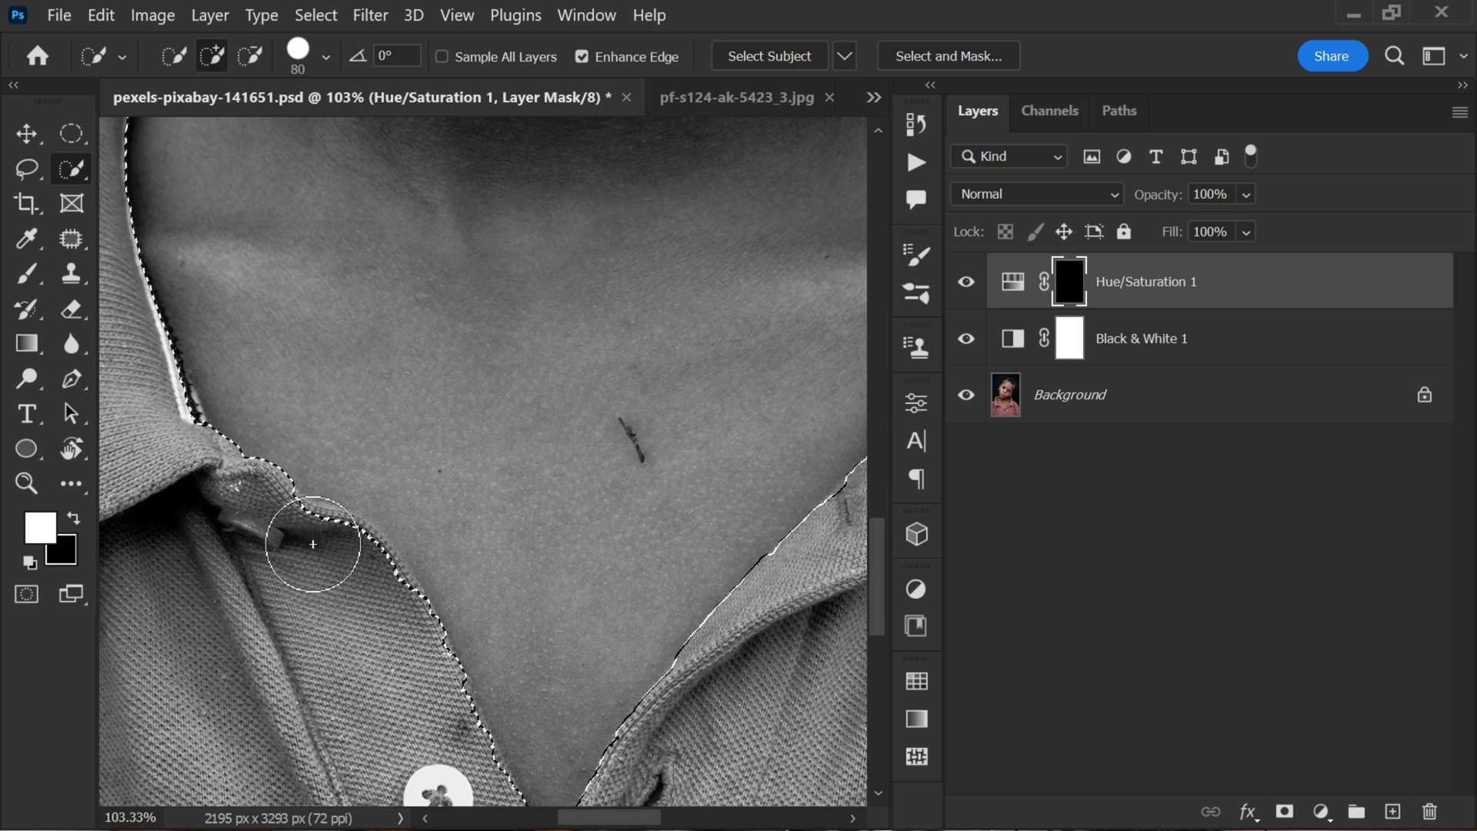
scroll(395, 569, down, 2)
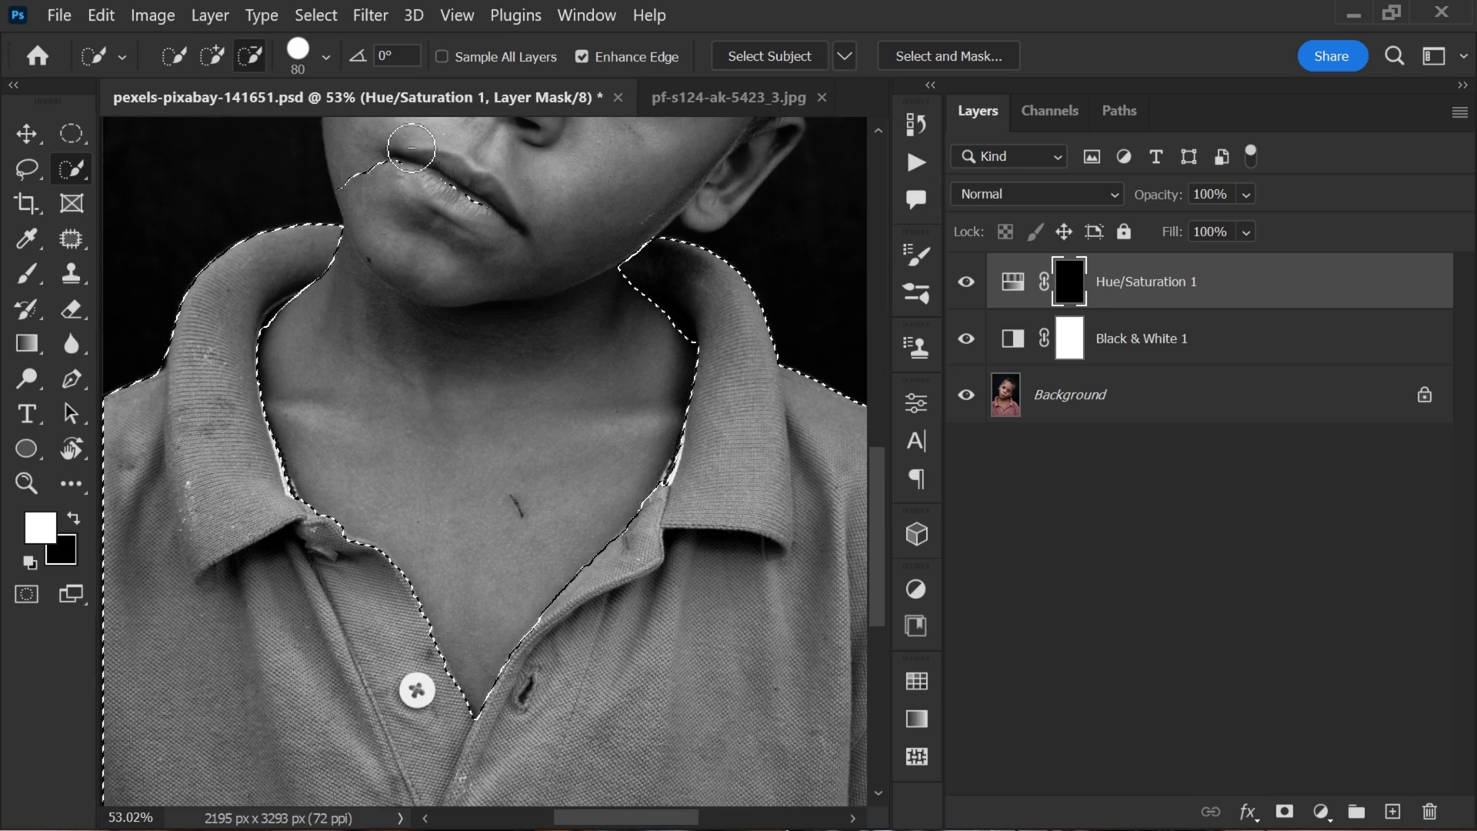
scroll(709, 418, up, 2)
scroll(610, 431, up, 1)
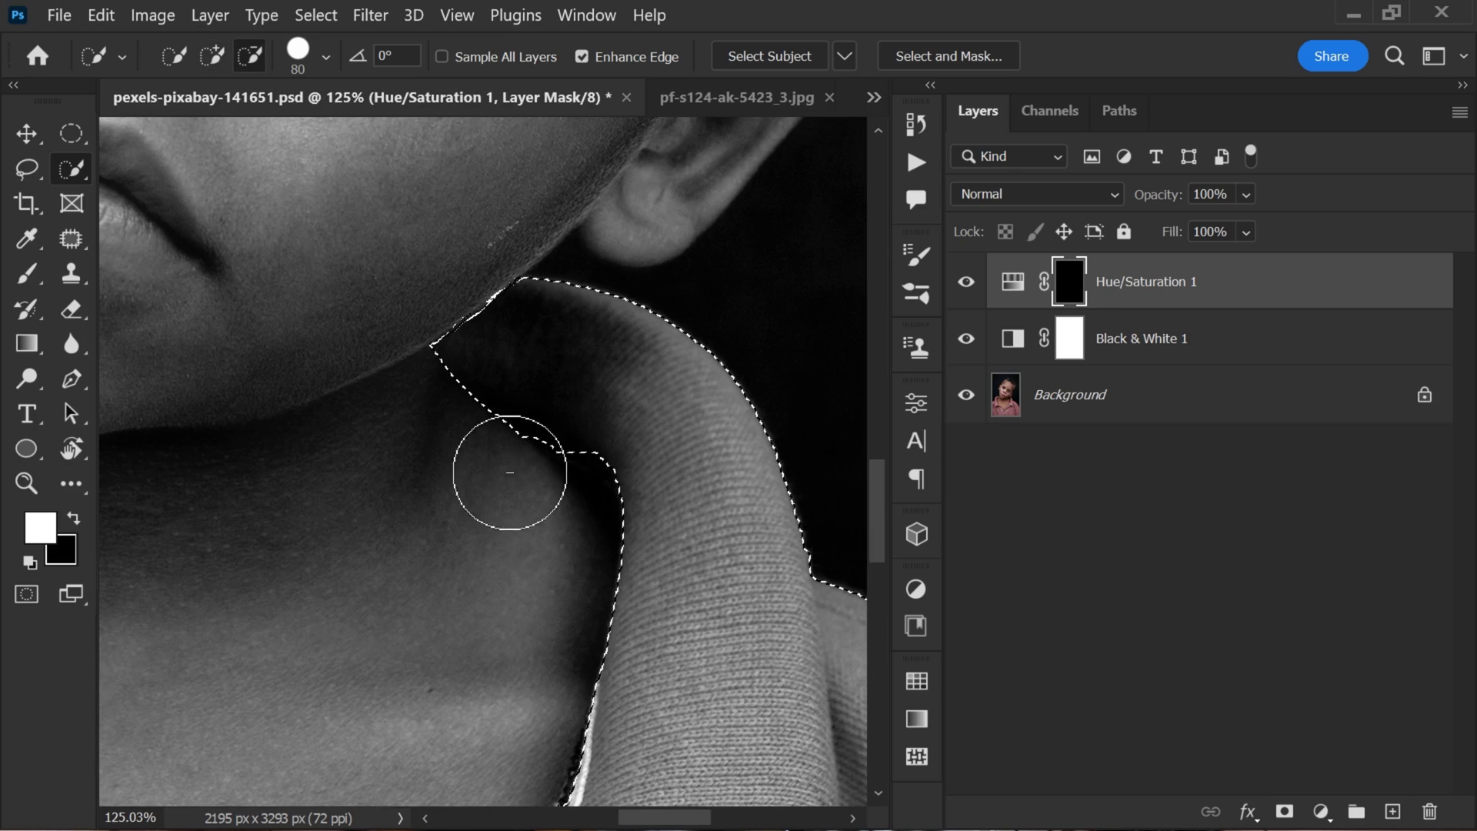
mouse_move(511, 498)
mouse_down()
mouse_move(696, 471)
mouse_move(537, 412)
mouse_move(464, 554)
mouse_up()
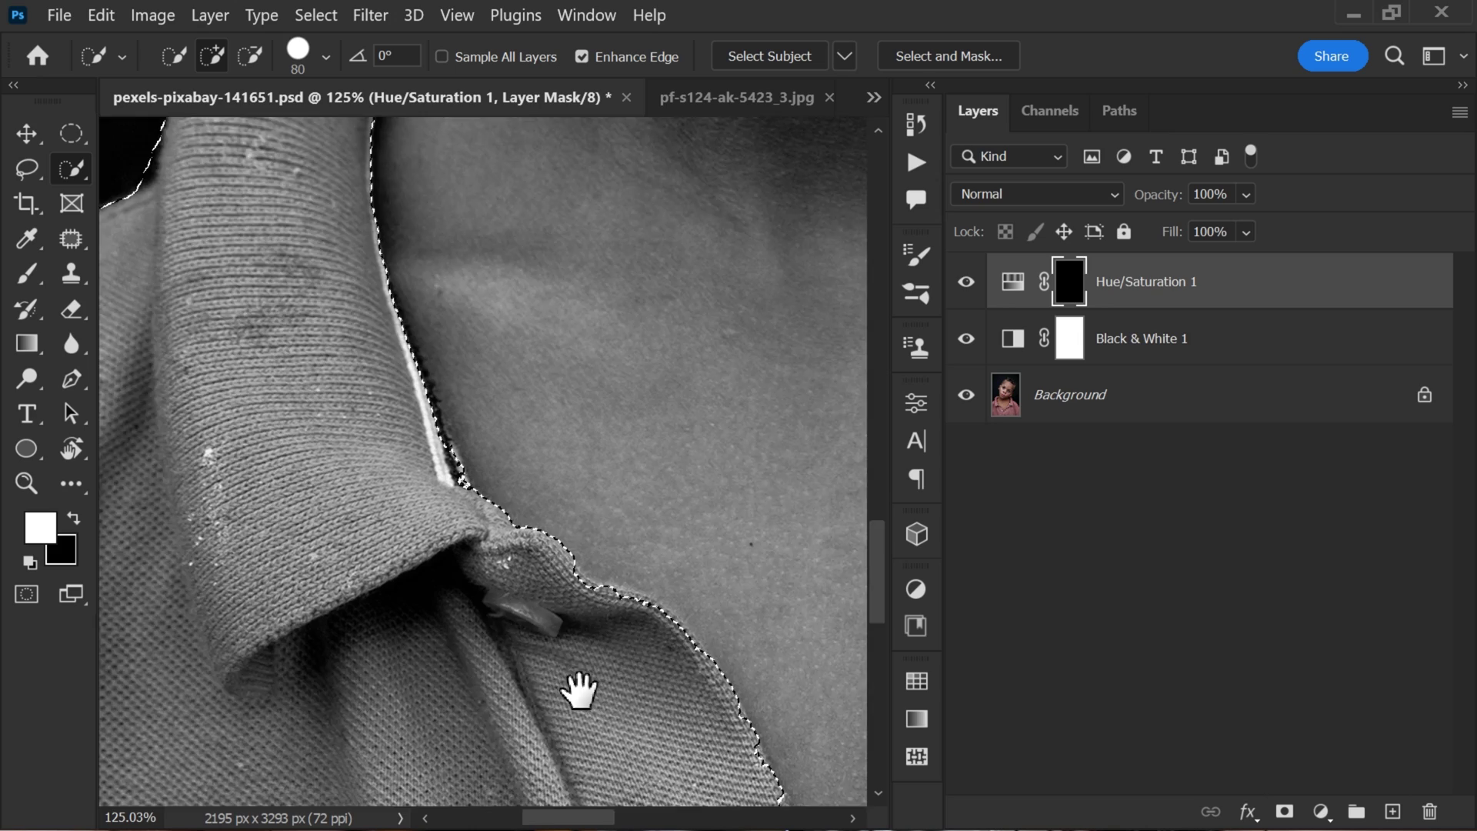
drag(598, 640, 362, 357)
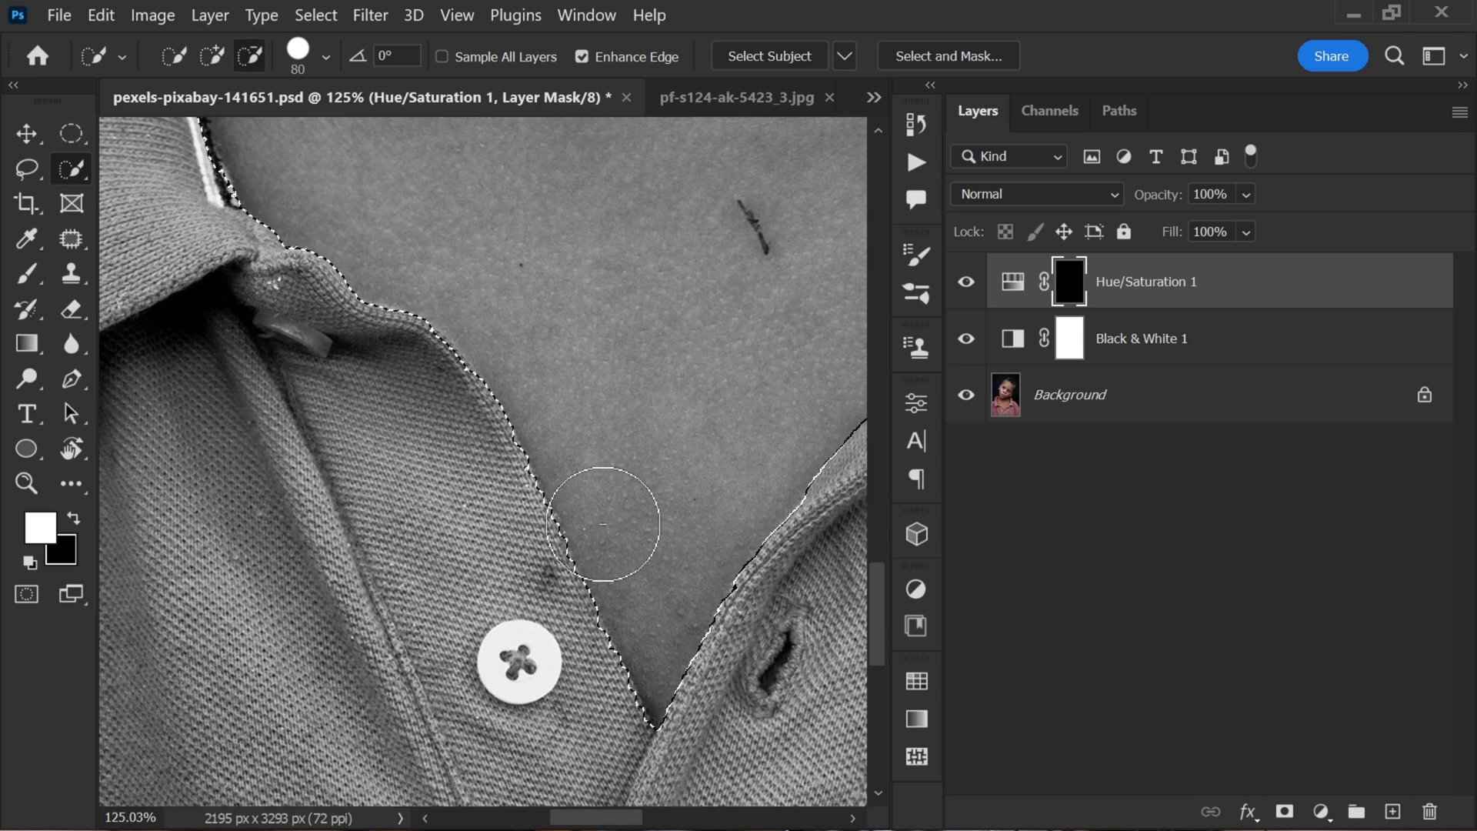
scroll(461, 500, down, 5)
scroll(462, 492, down, 2)
scroll(442, 465, down, 1)
scroll(442, 465, down, 1)
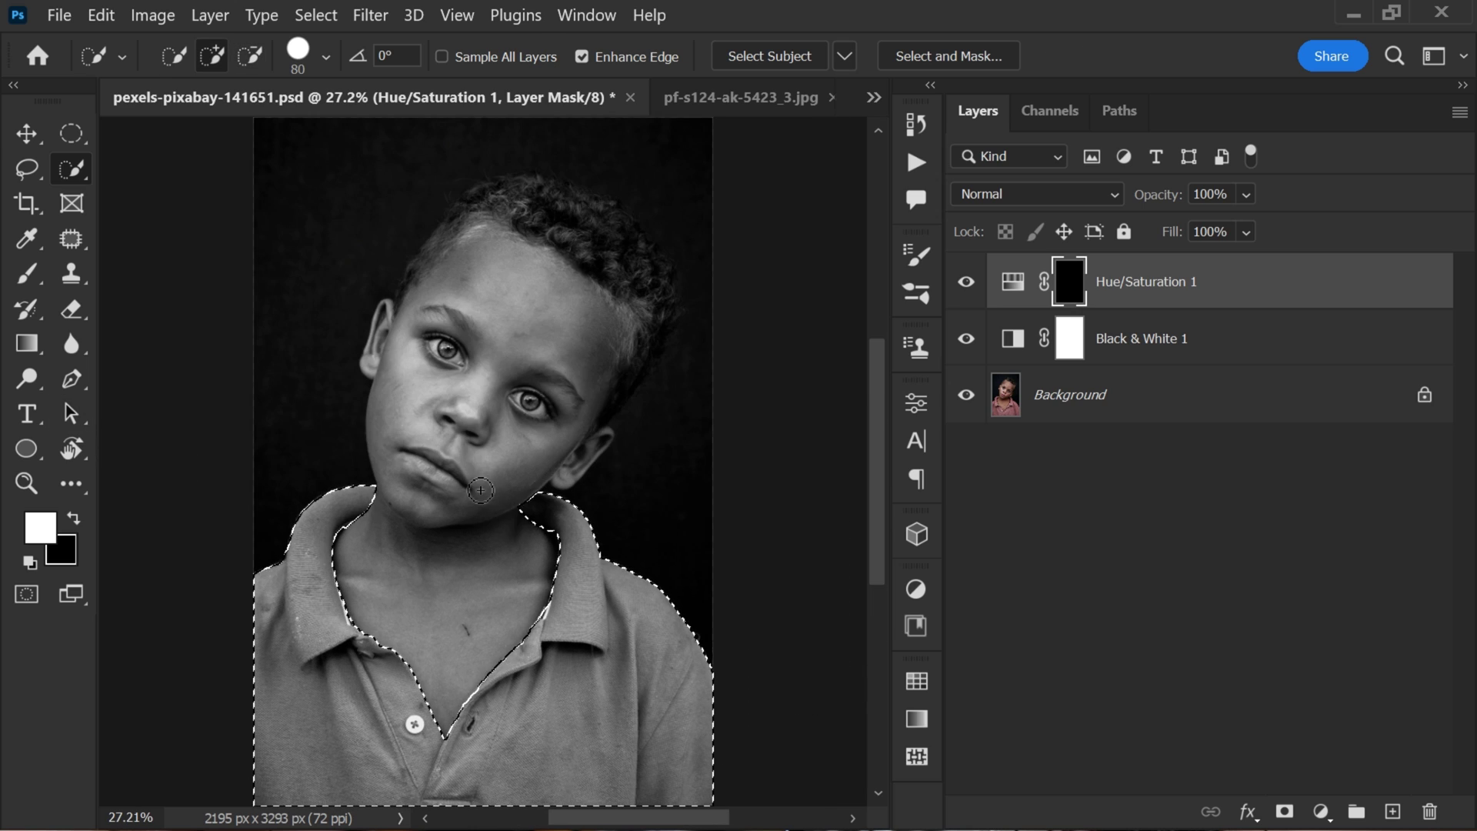
key(v)
key(ctrl+i)
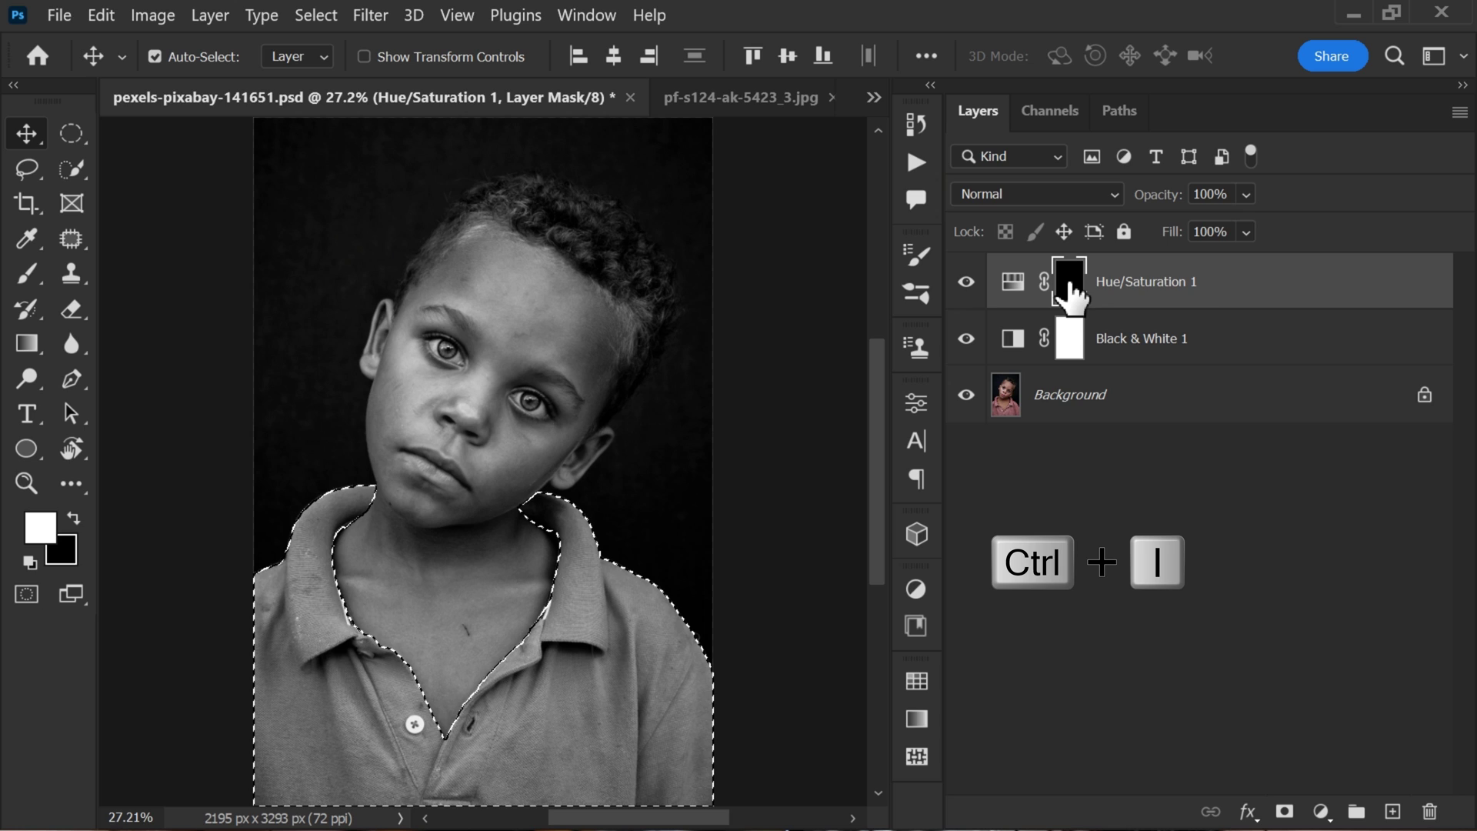
drag(1069, 292, 1074, 294)
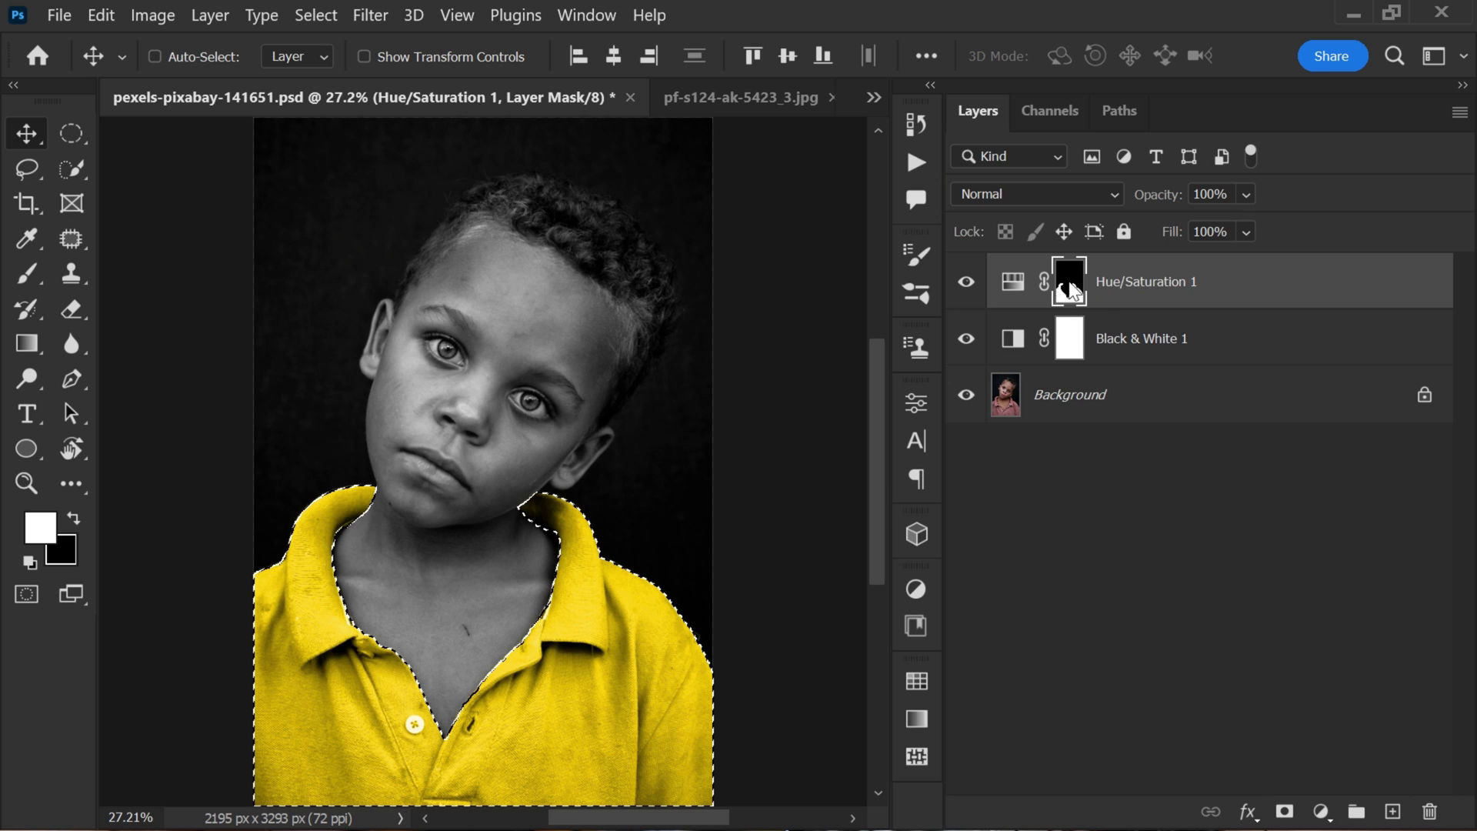
key(alt+BackSpace)
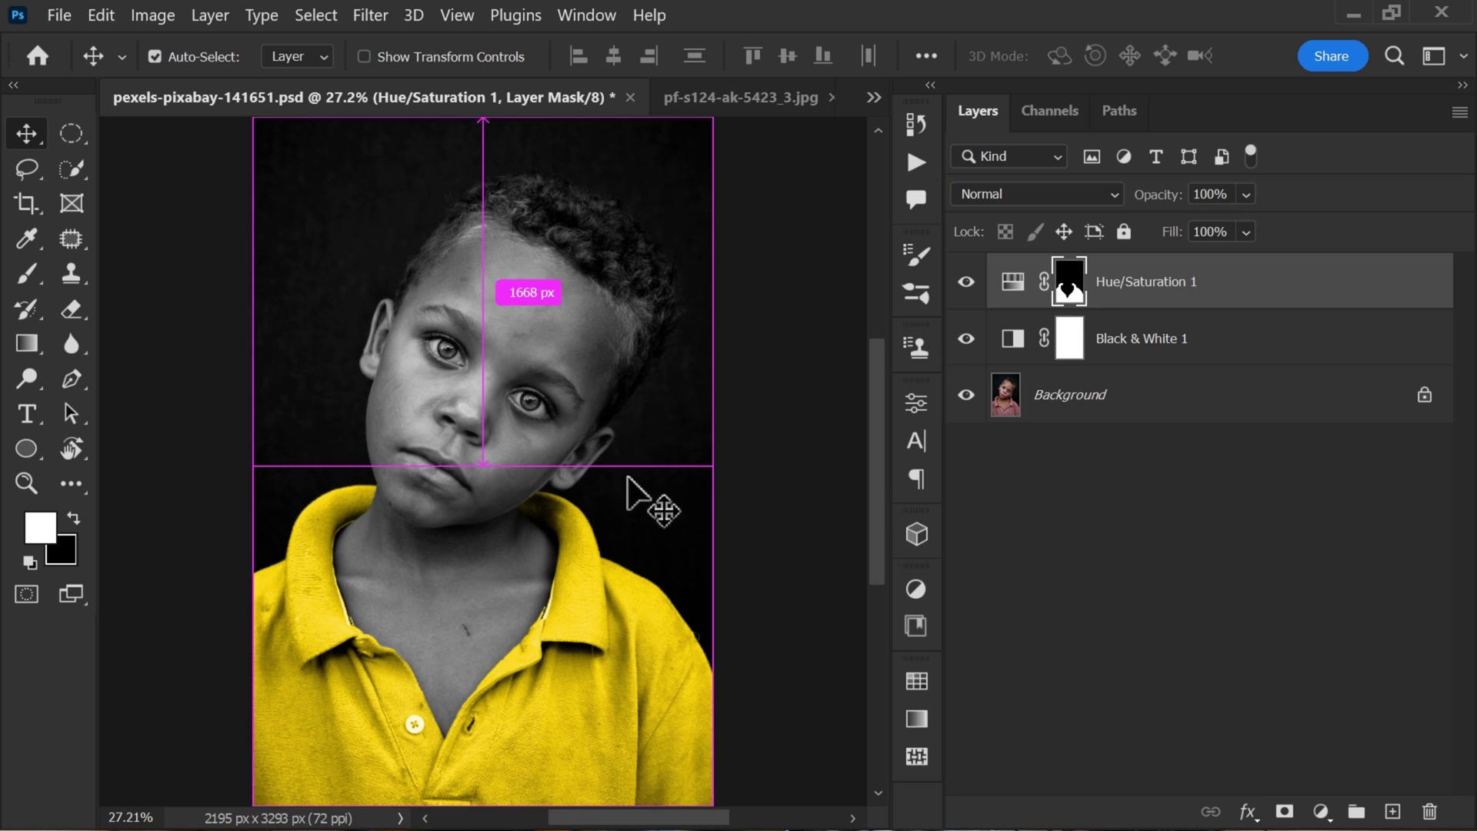
key(ctrl+d)
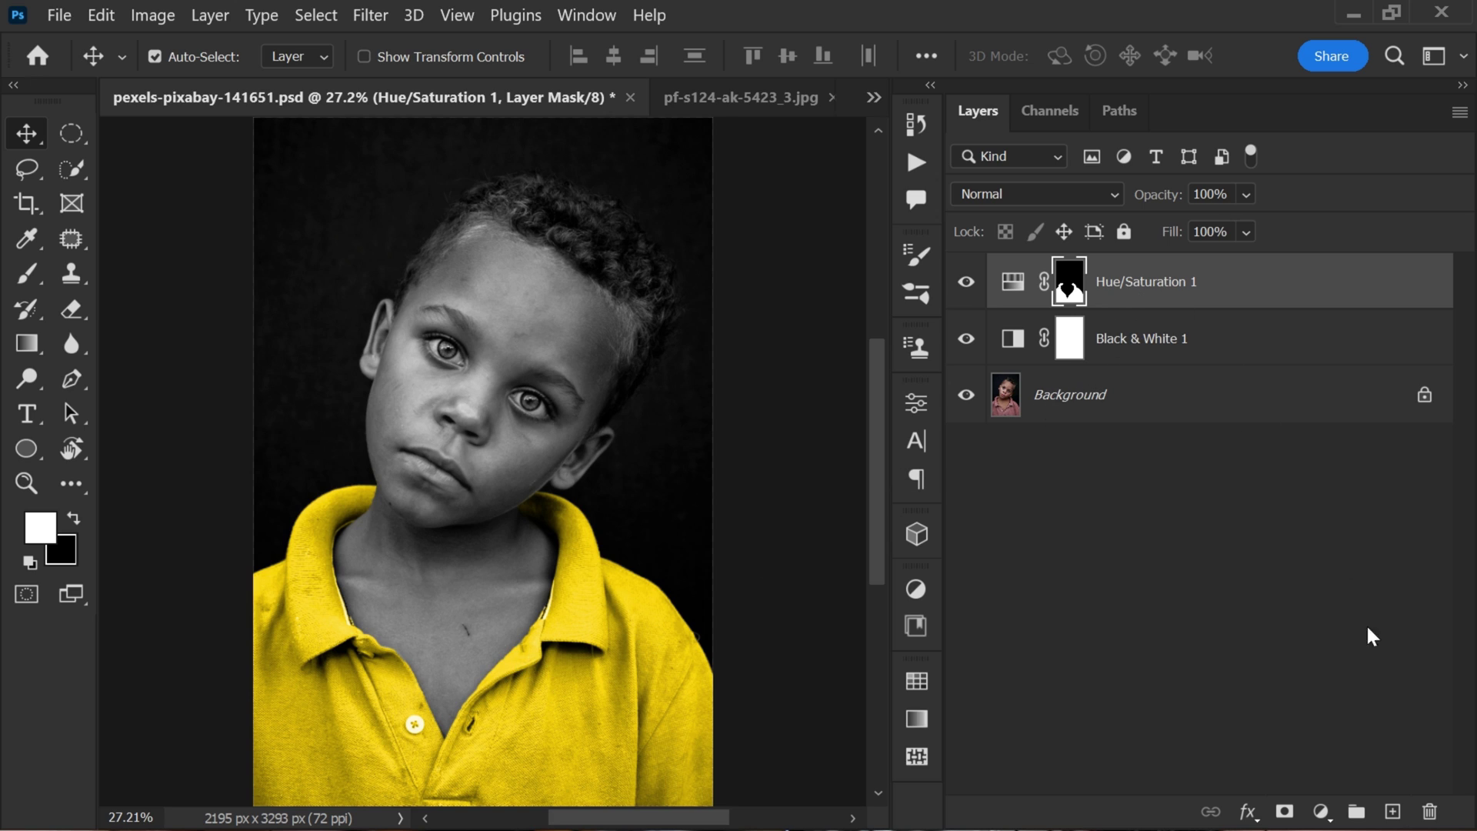
- Add a second Colorize Hue/Saturation layer with saturation 100 and hue 50
click(1321, 810)
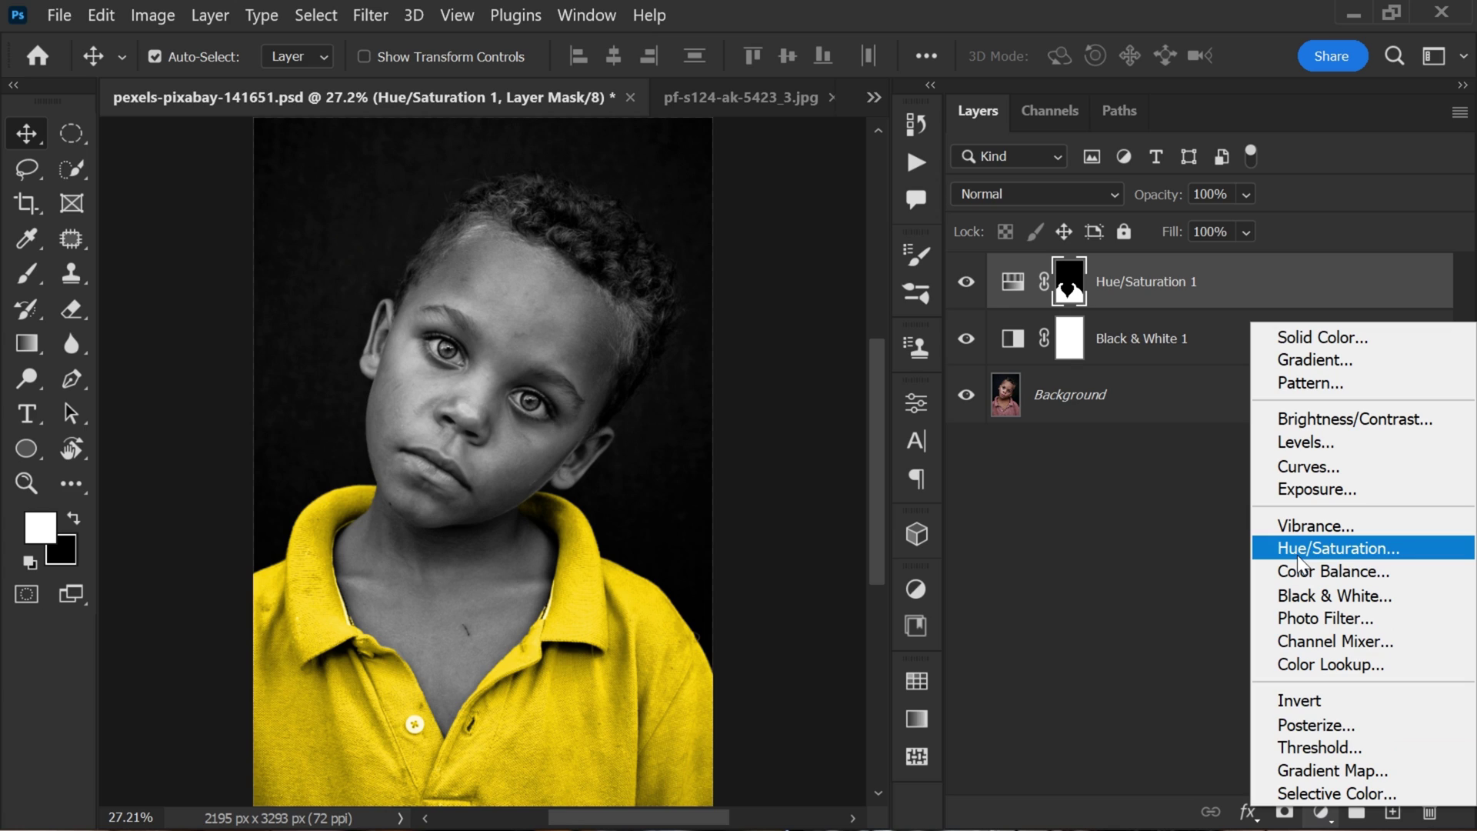
click(1326, 551)
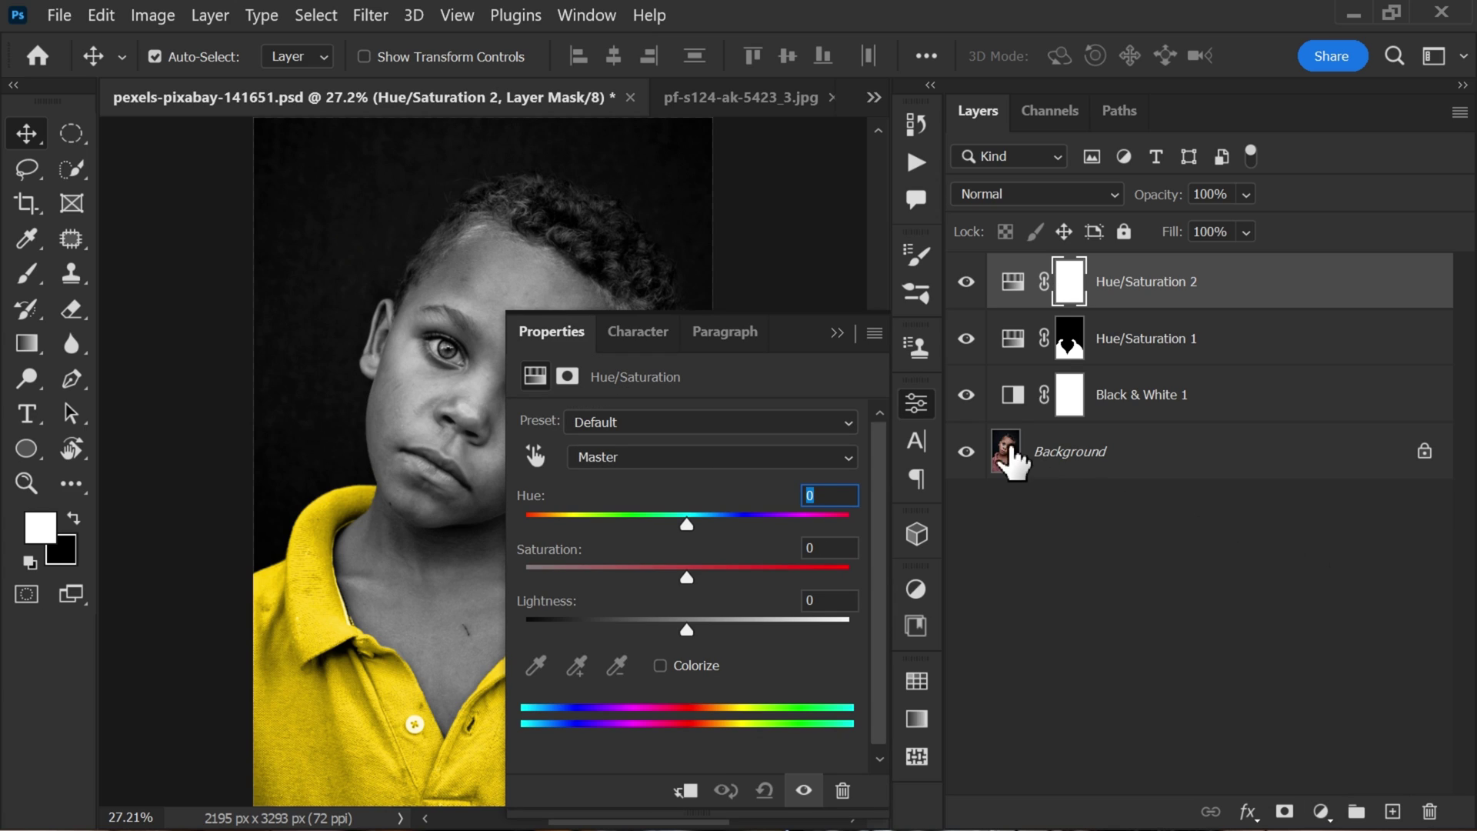
click(660, 666)
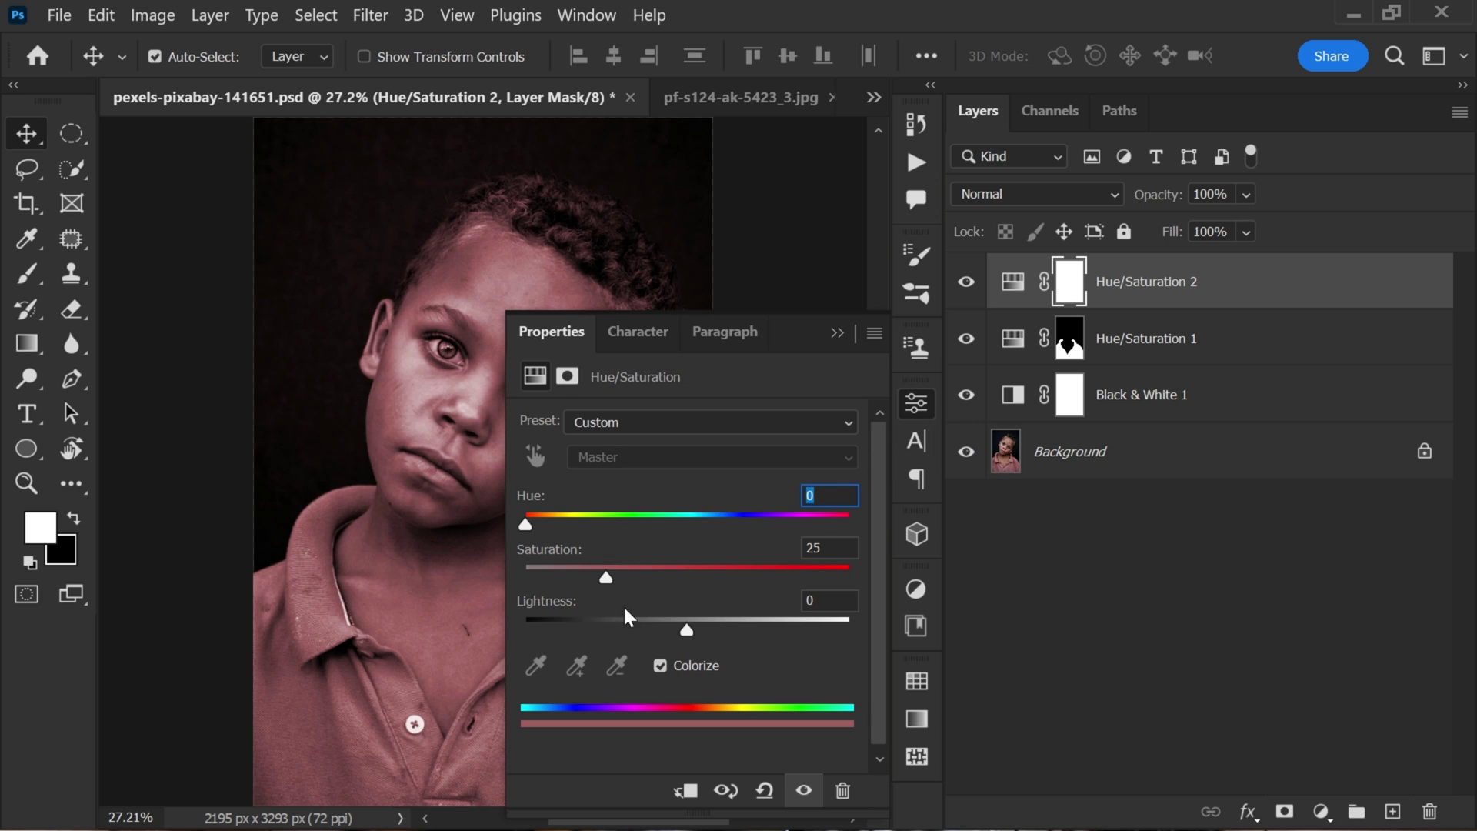
drag(611, 575, 898, 569)
text(5)
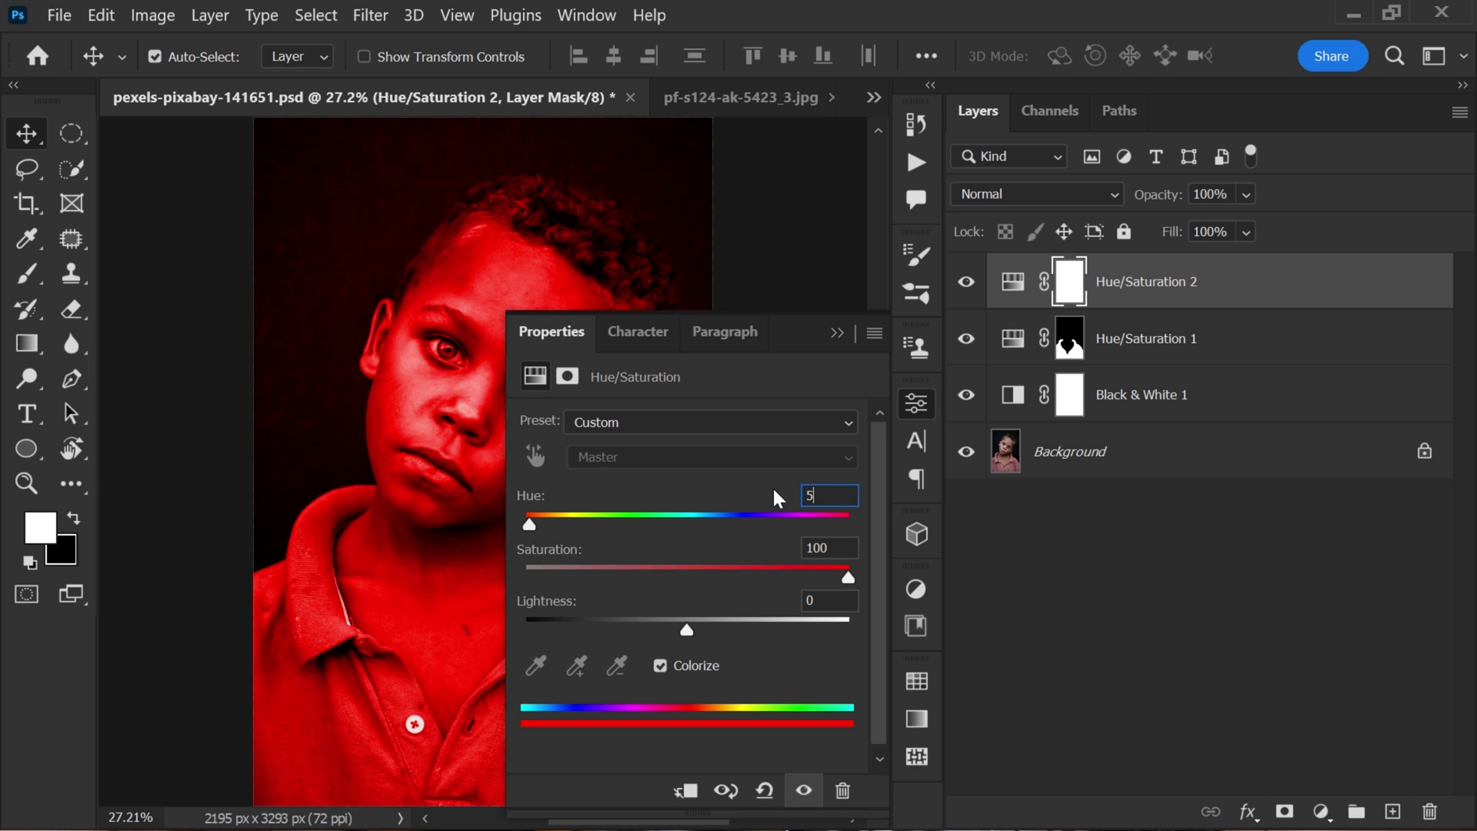
text(0)
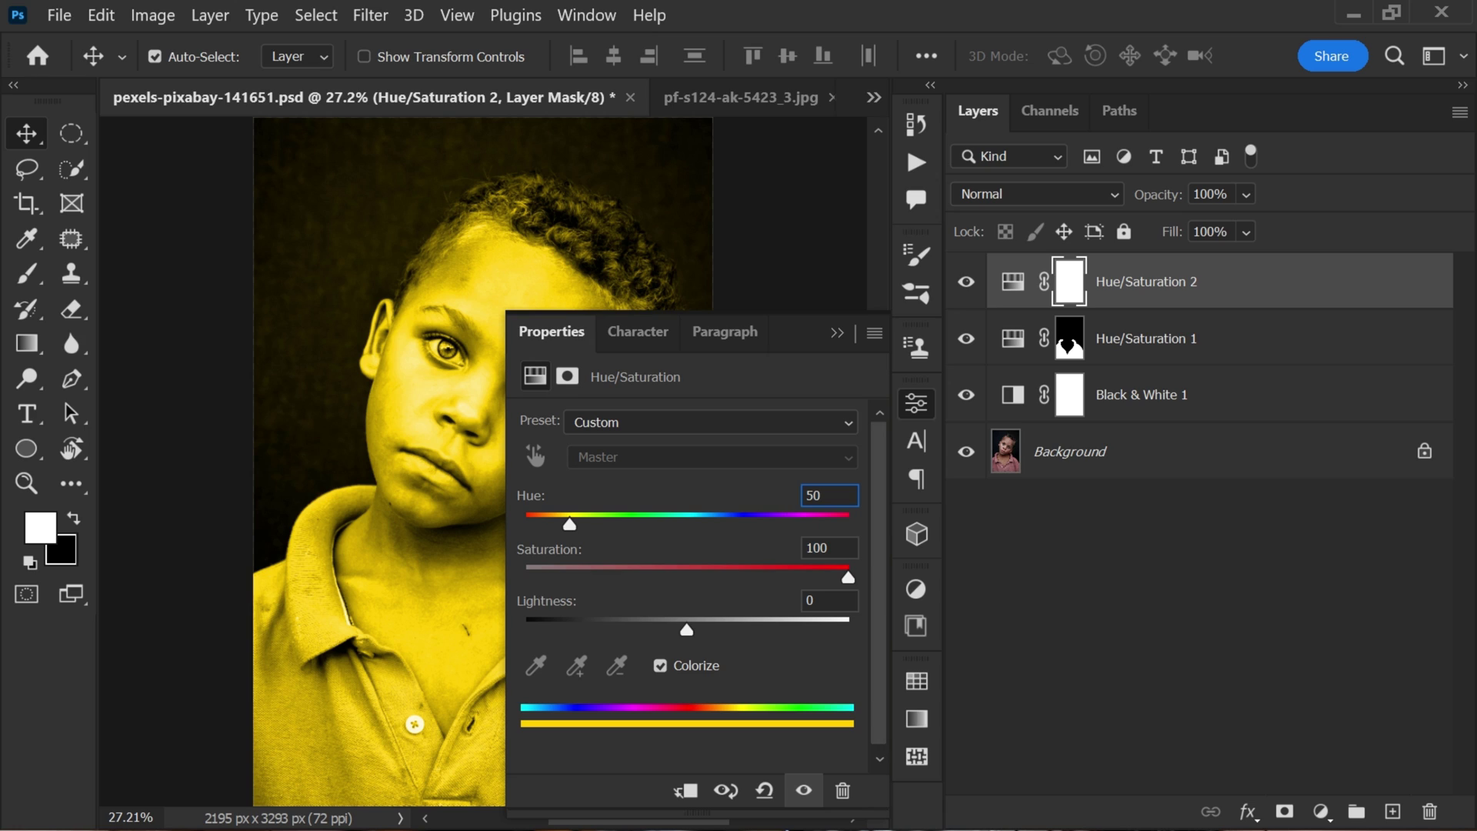
click(916, 403)
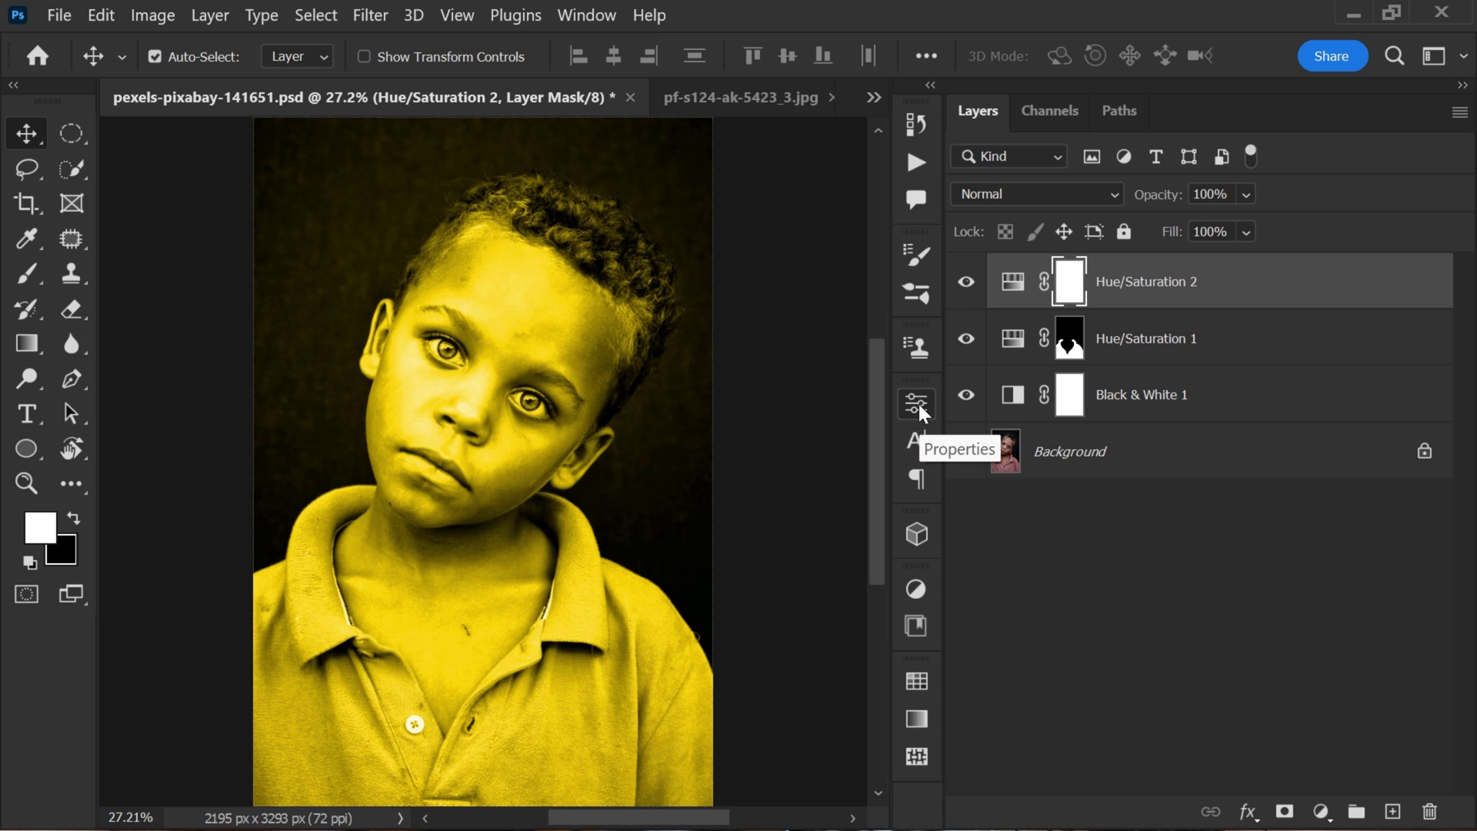
- Invert the new layer's mask to black so only the shirt stays yellow
key(ctrl+i)
drag(1066, 289, 1061, 304)
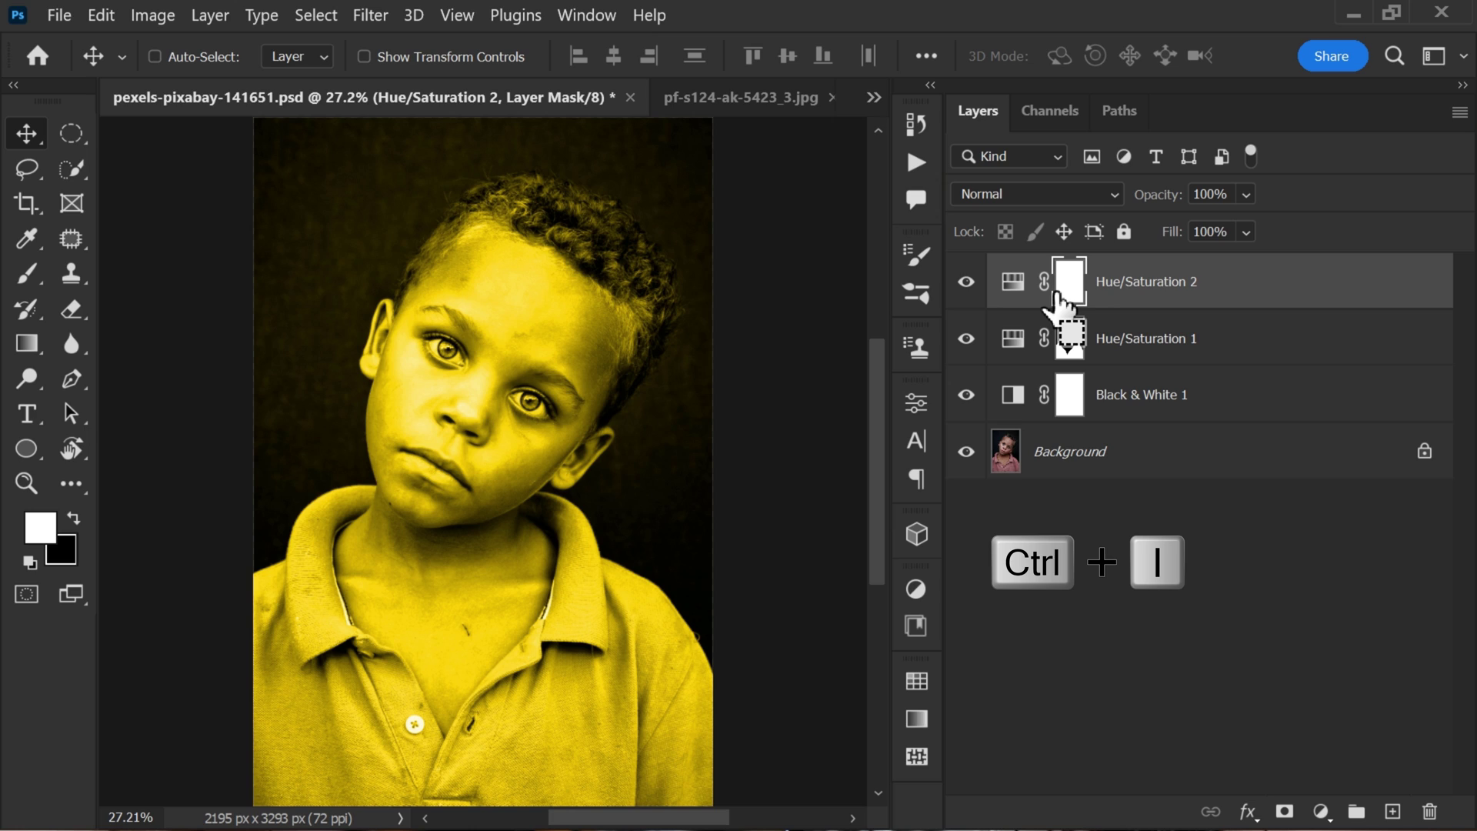
key(ctrl+i)
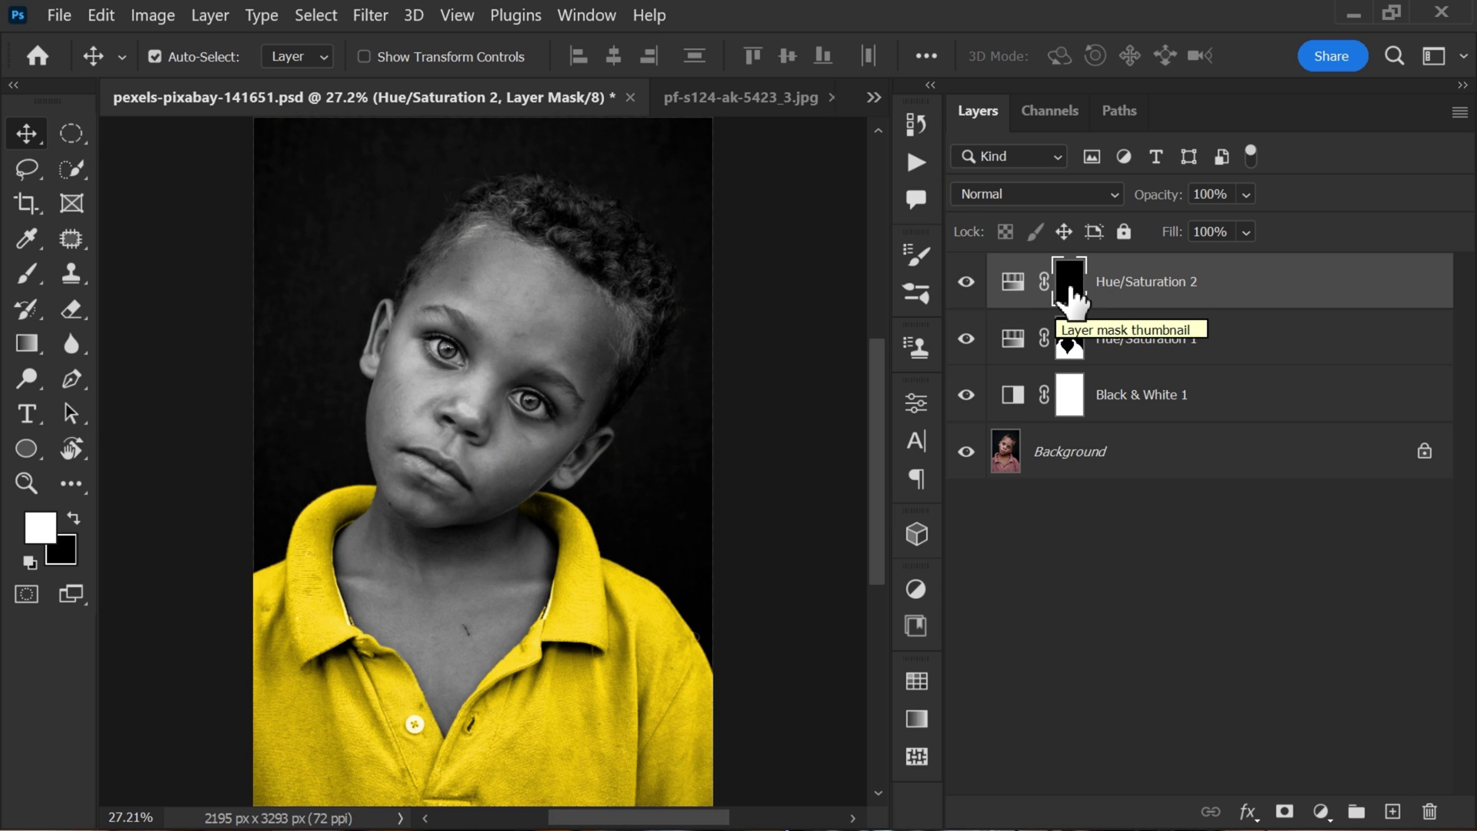
- Zoom in closely on the boy's eye
key(z)
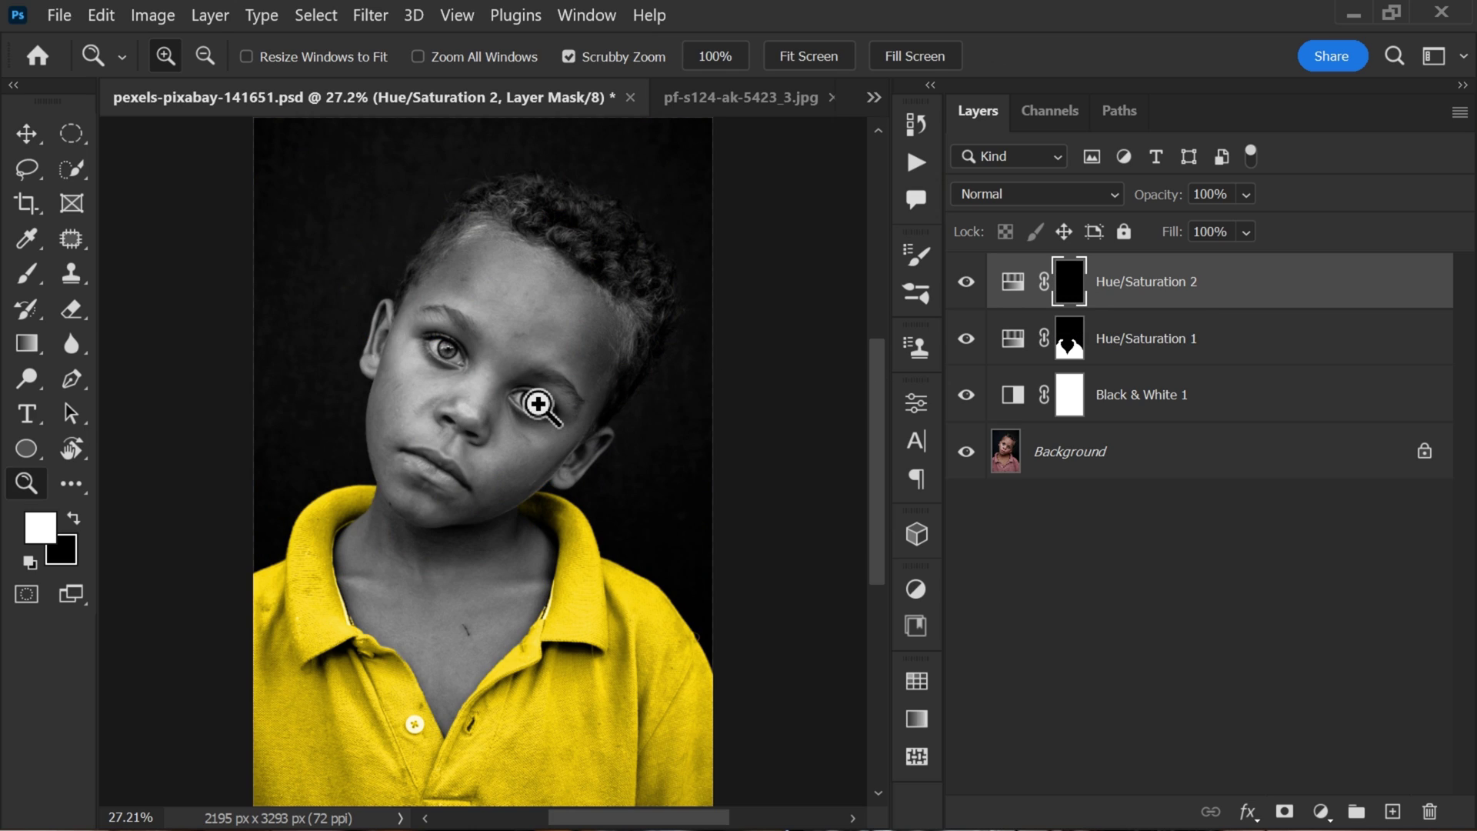
drag(528, 397, 656, 504)
key(v)
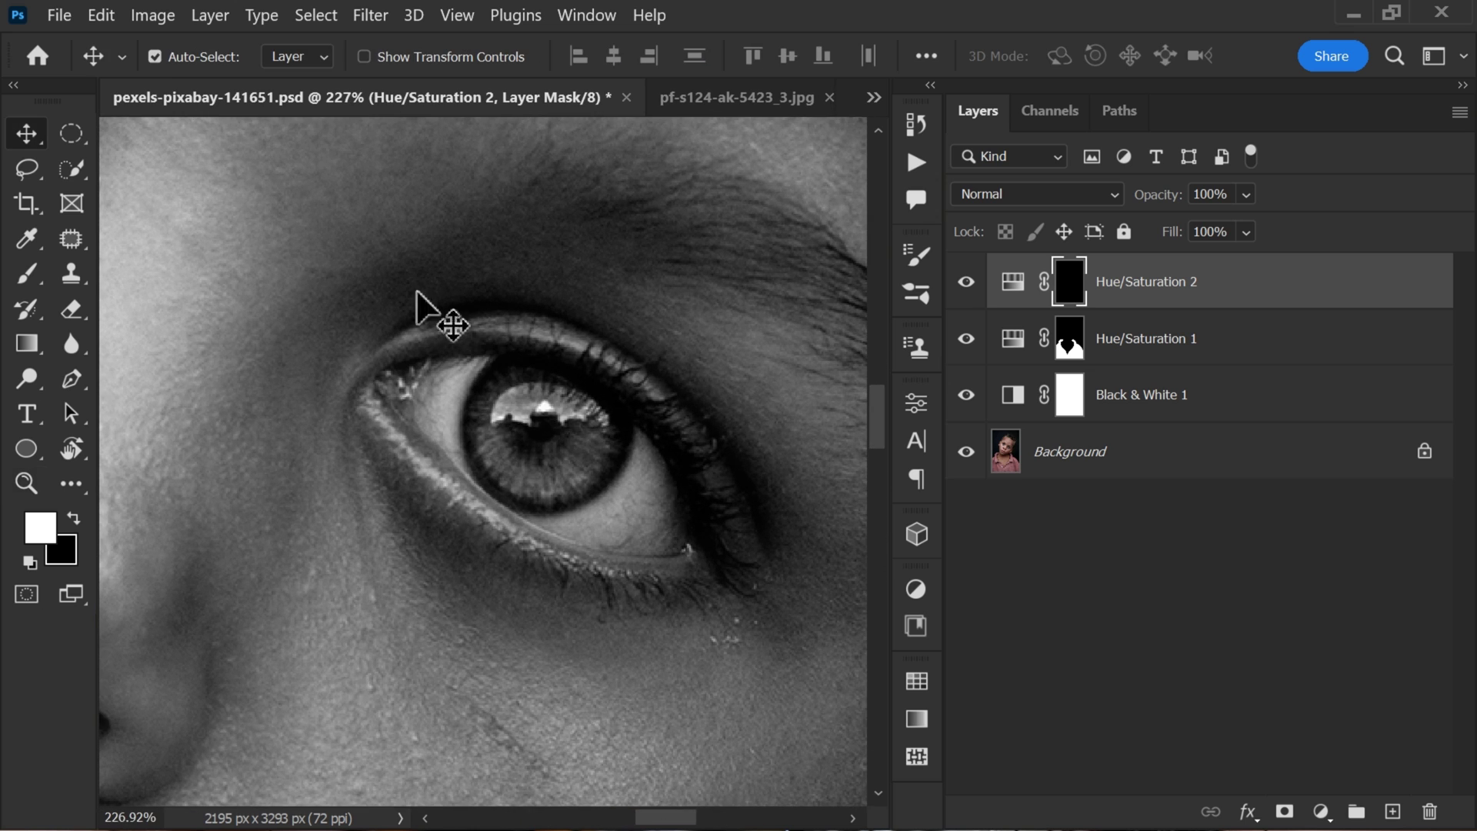
- Ready a soft round Brush Tool with 0% hardness
click(36, 278)
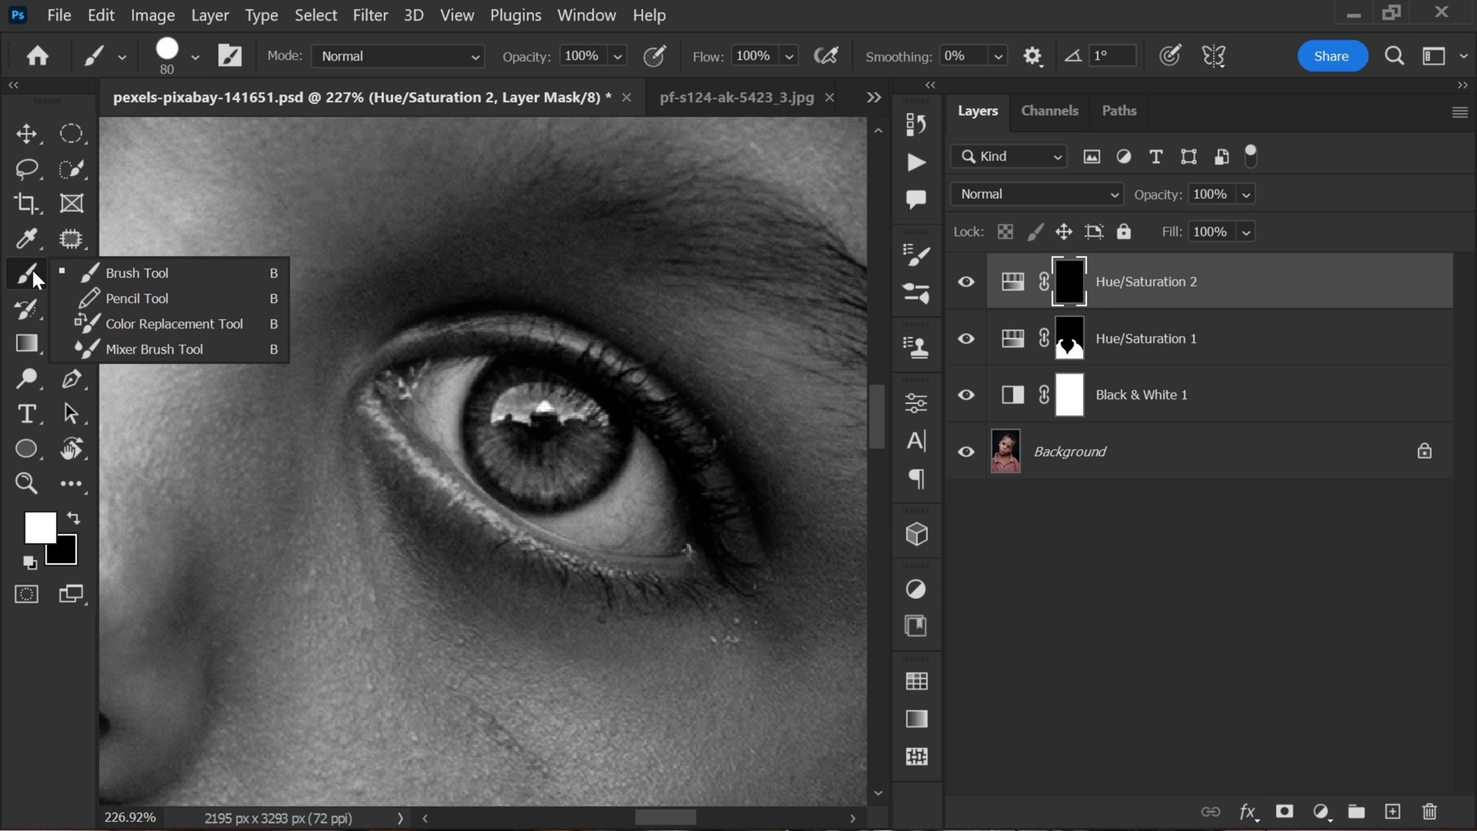
click(133, 273)
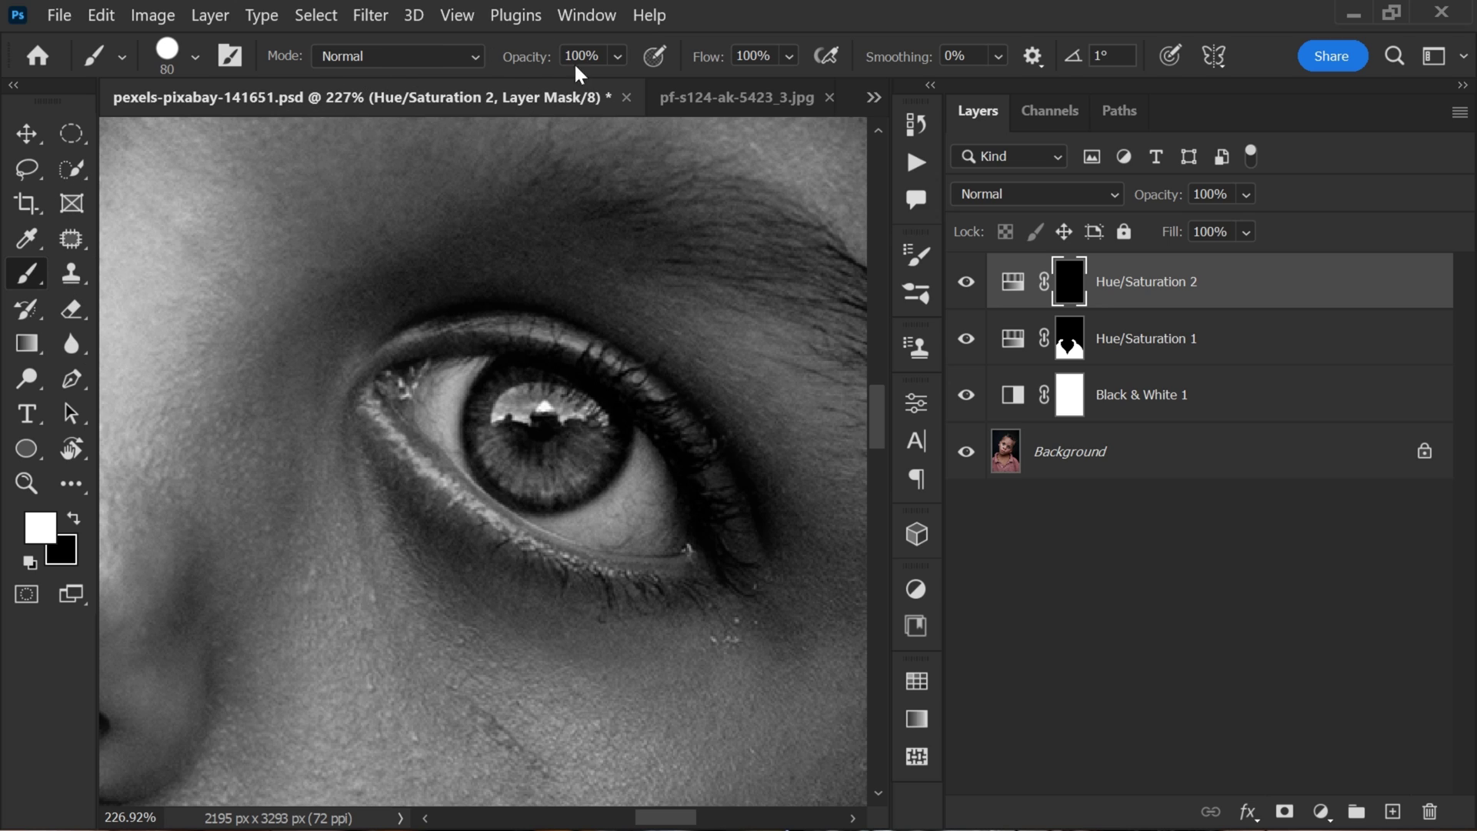
click(617, 55)
click(790, 56)
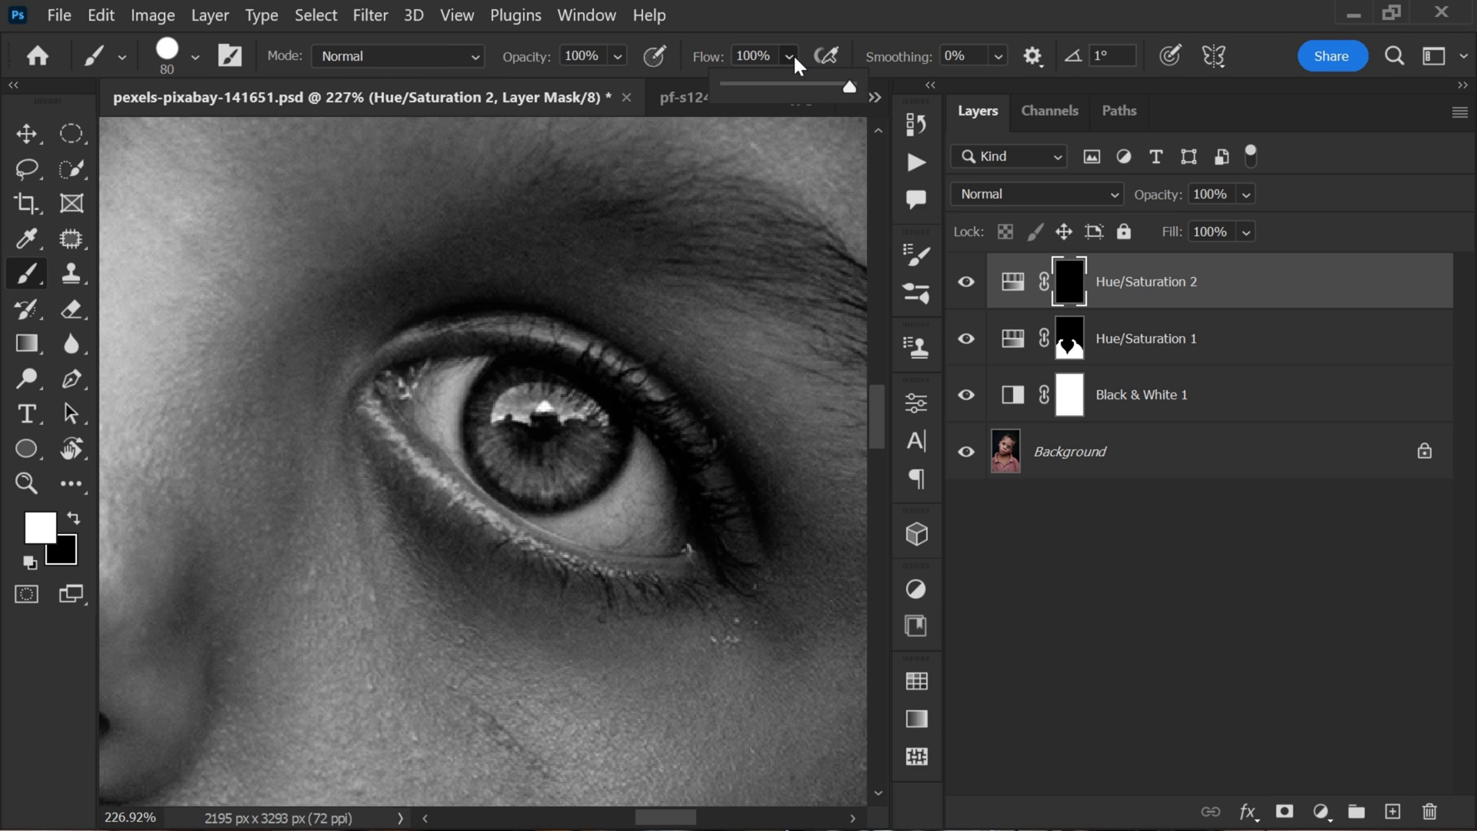
right_click(466, 316)
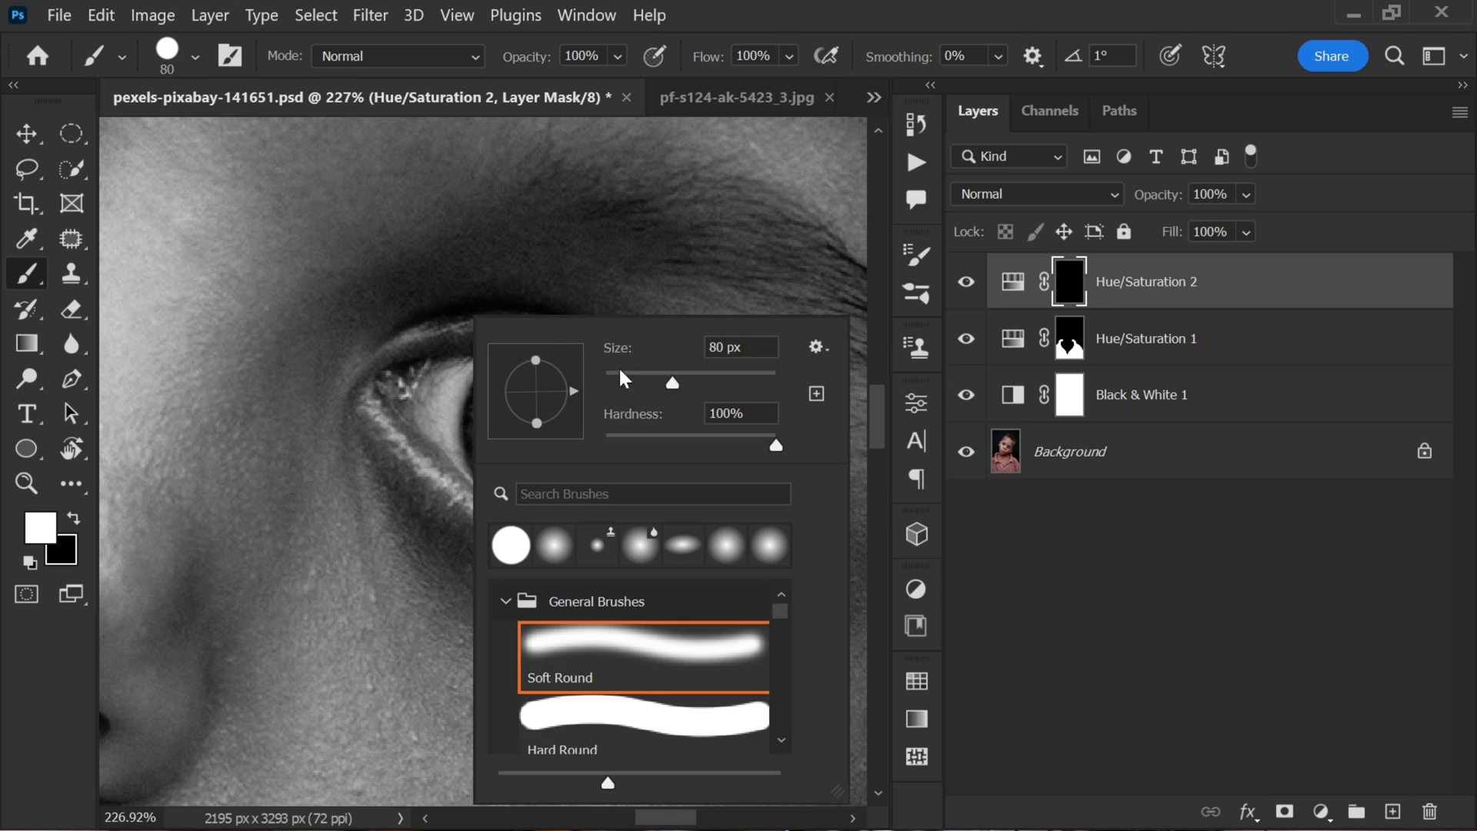
drag(776, 450, 602, 444)
- Paint the right eye's iris white on the Hue/Saturation 2 mask, then tidy overspill with black
click(76, 517)
click(74, 516)
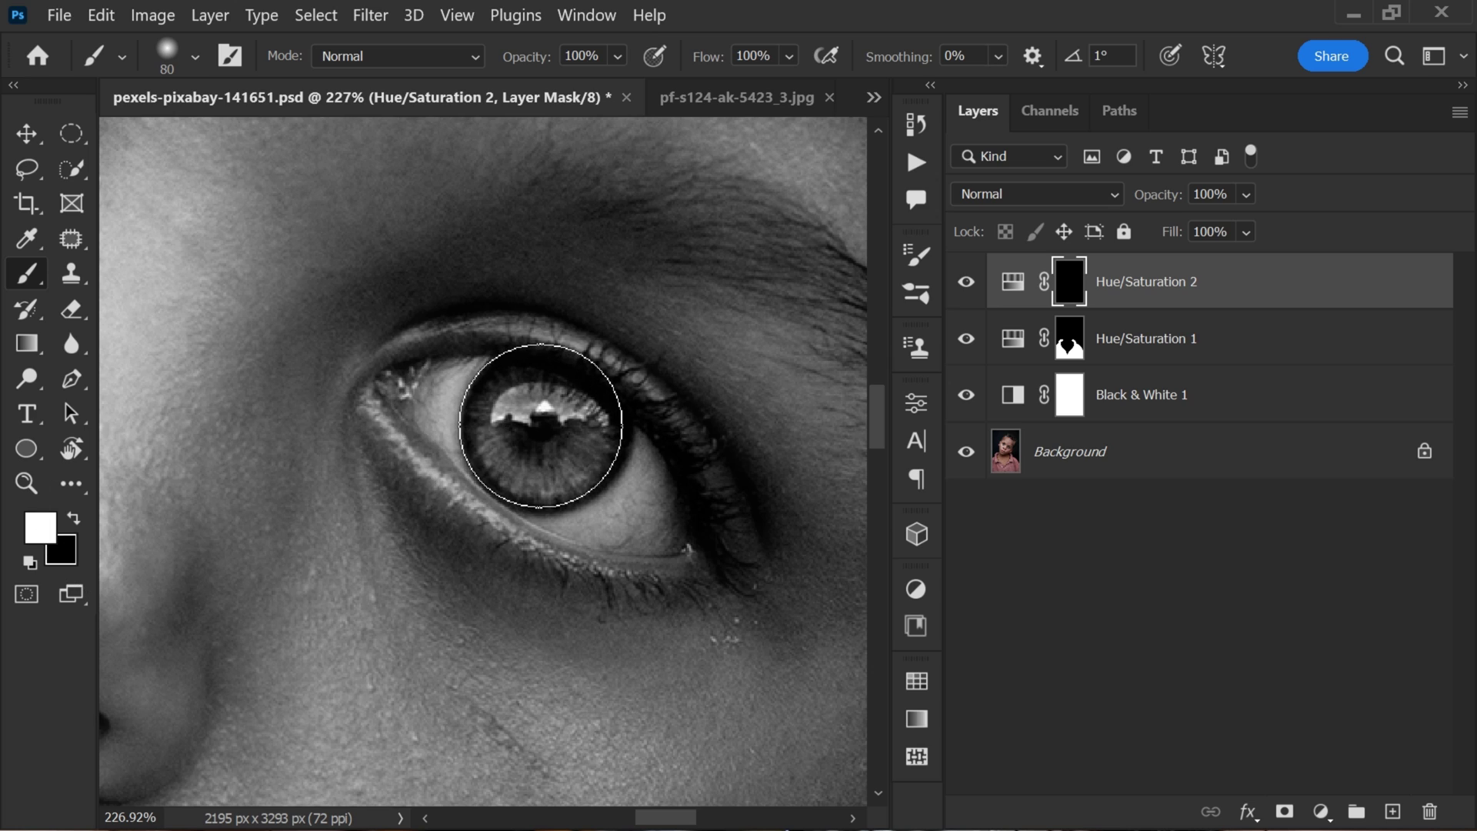
key(bracketleft)
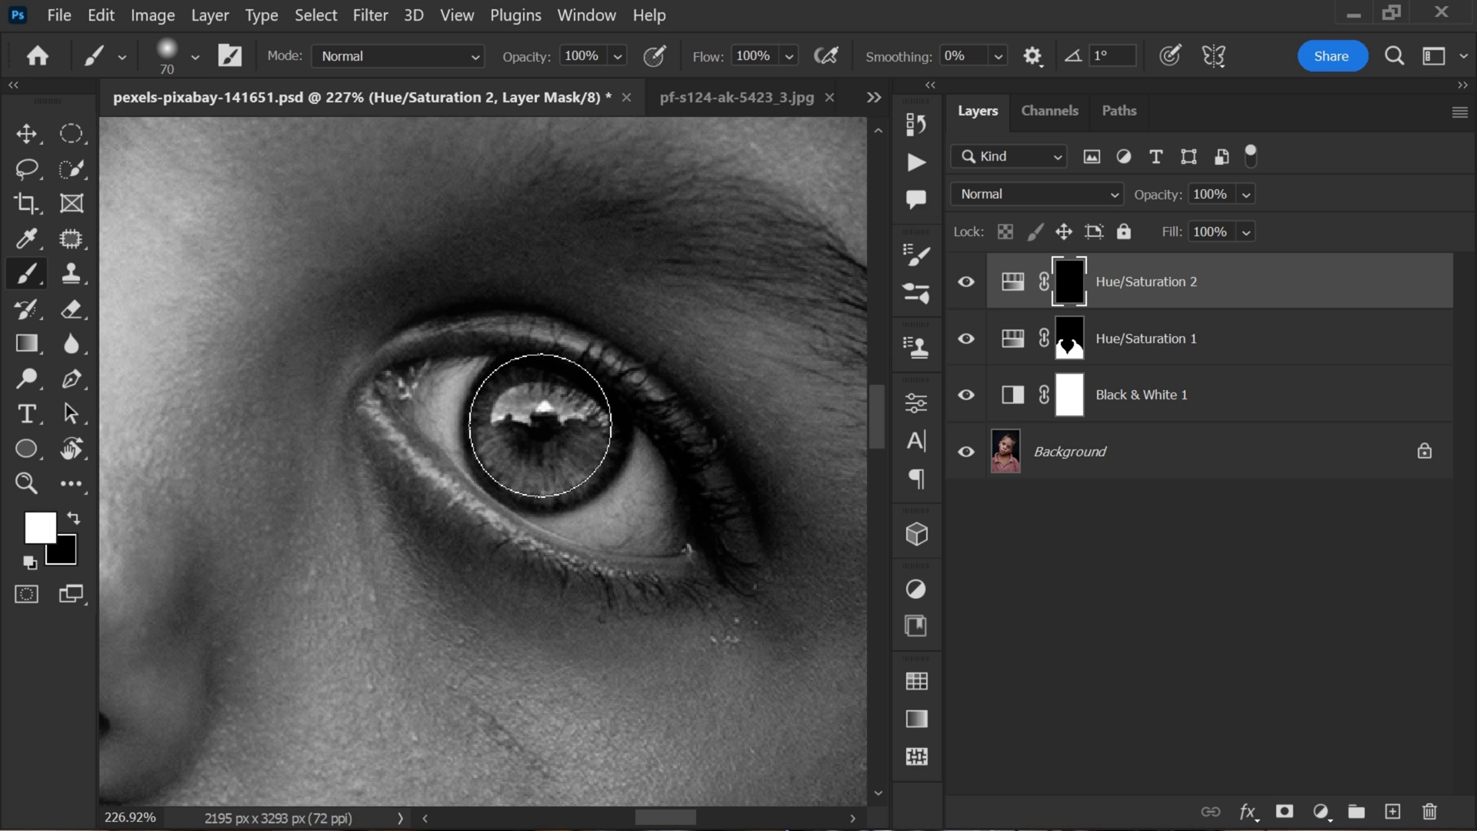
mouse_move(540, 428)
mouse_down()
mouse_move(517, 423)
mouse_move(562, 434)
mouse_up()
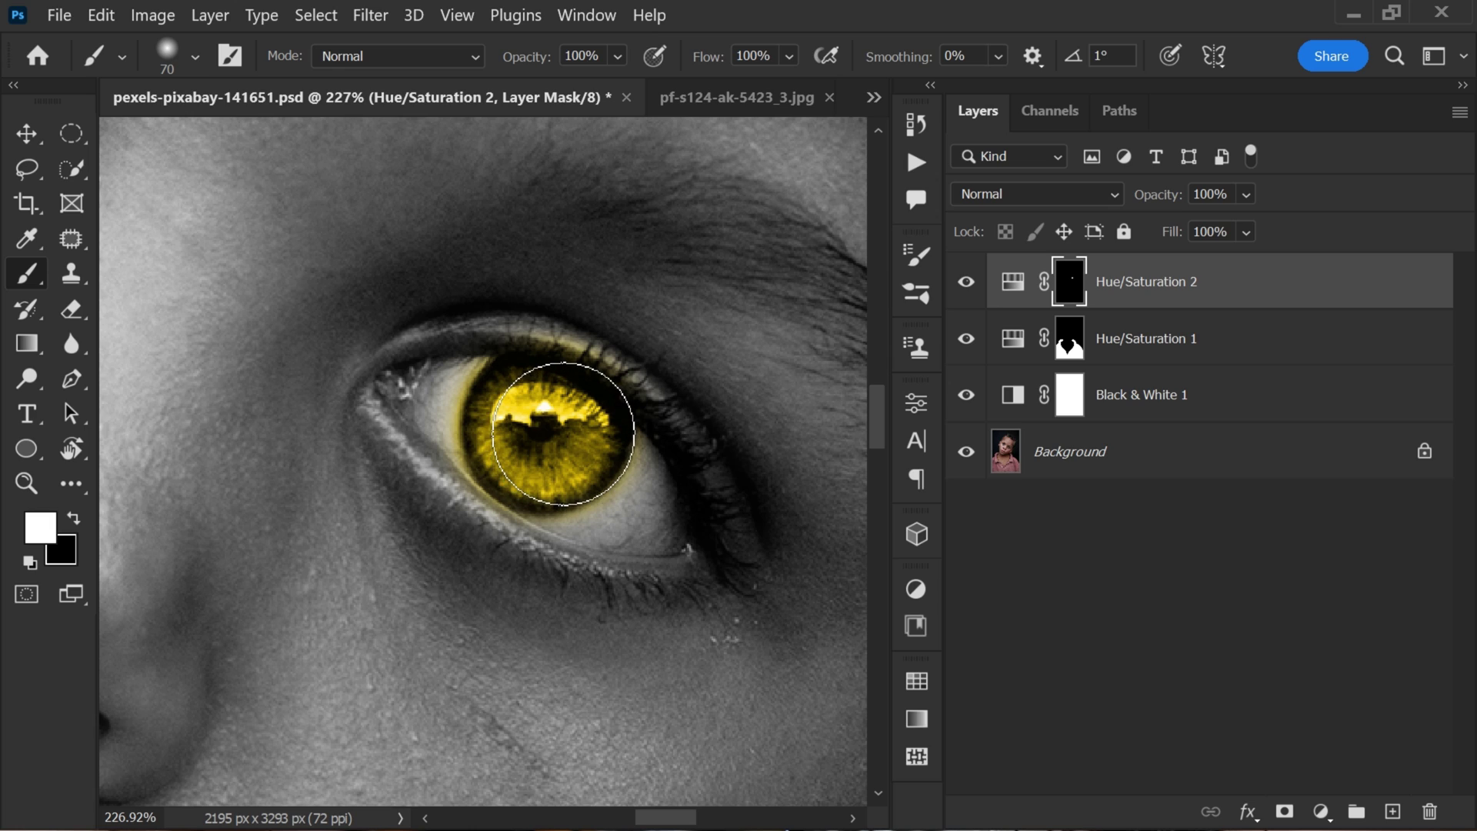
click(73, 517)
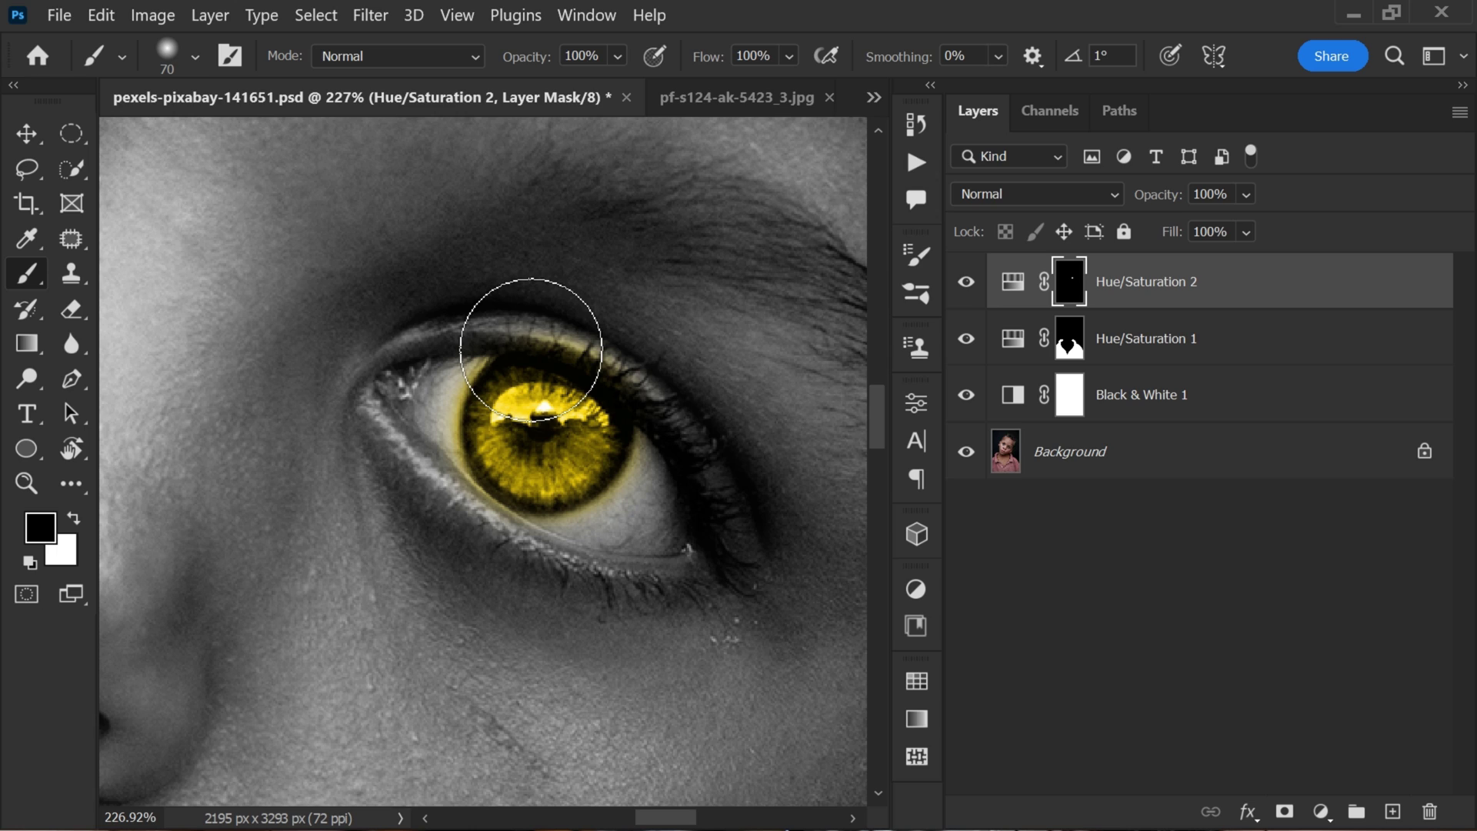
mouse_move(530, 350)
mouse_down()
mouse_move(460, 351)
mouse_move(445, 446)
mouse_move(479, 518)
mouse_move(550, 531)
mouse_move(638, 492)
mouse_move(656, 432)
mouse_move(550, 333)
mouse_move(613, 356)
mouse_up()
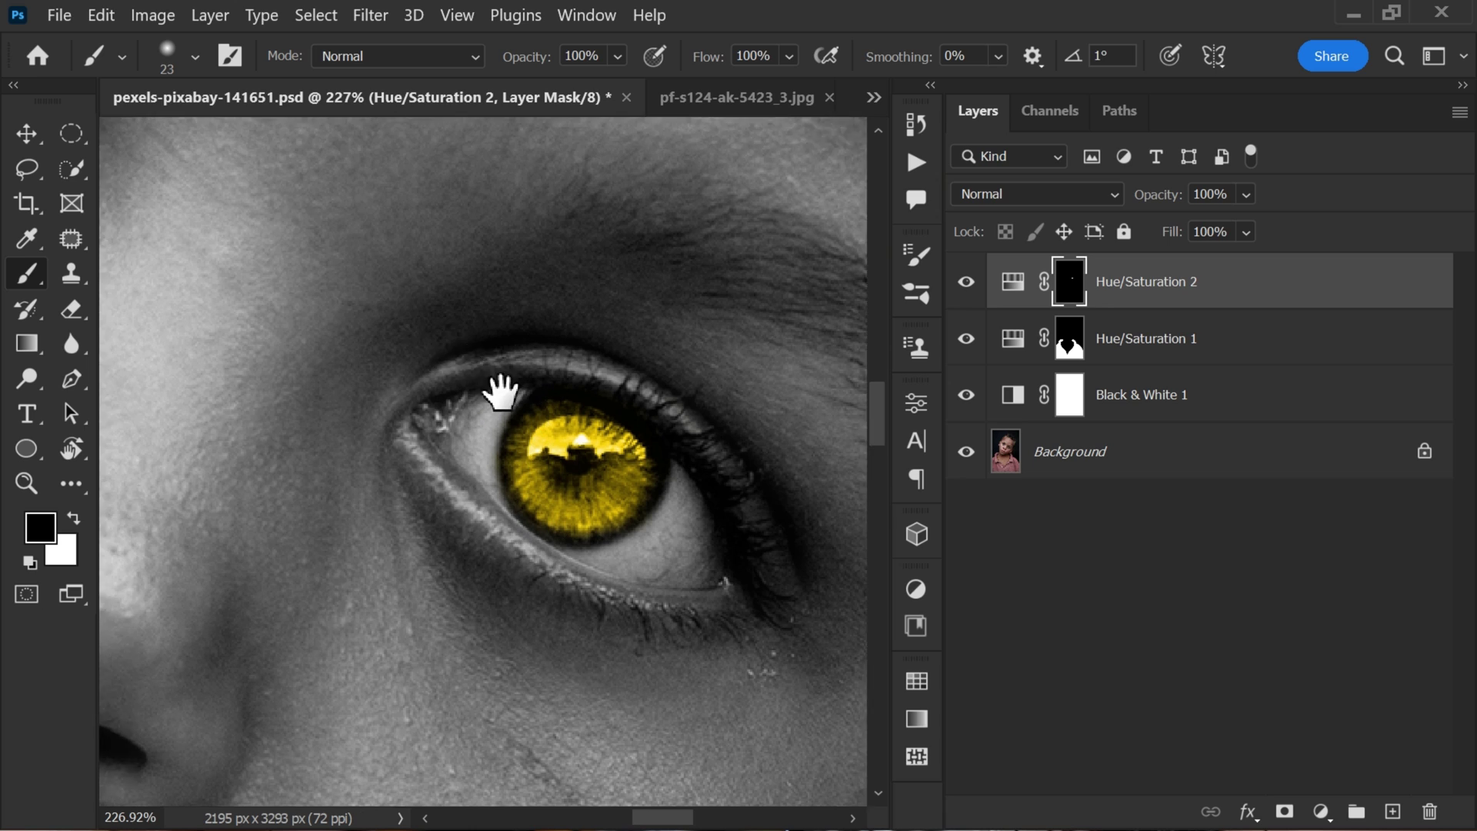
- Paint the other iris white on the mask, clean its edges with black, then fit the photo
mouse_move(501, 390)
mouse_down()
mouse_move(573, 442)
mouse_move(654, 439)
mouse_up()
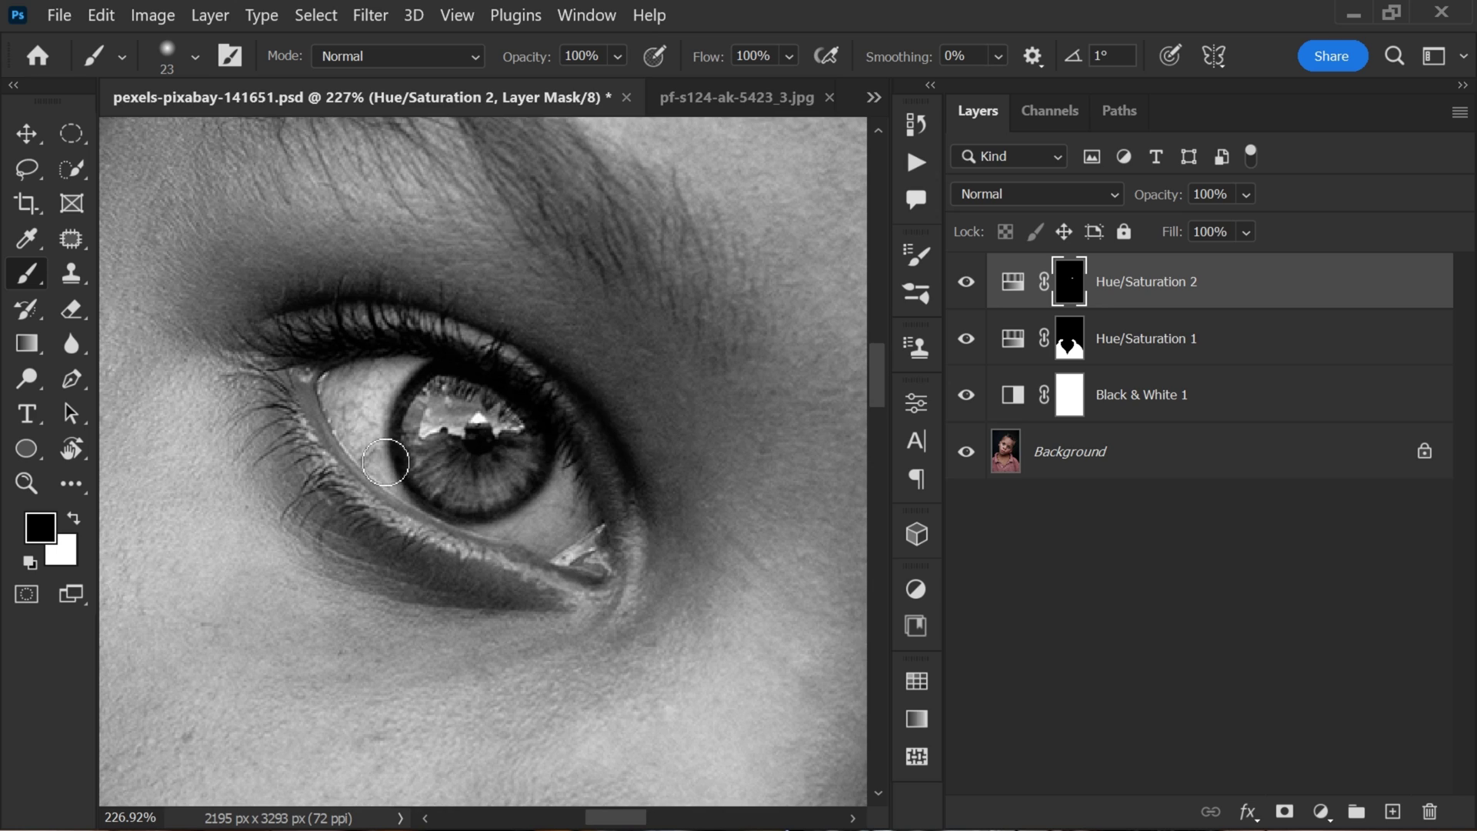
click(80, 520)
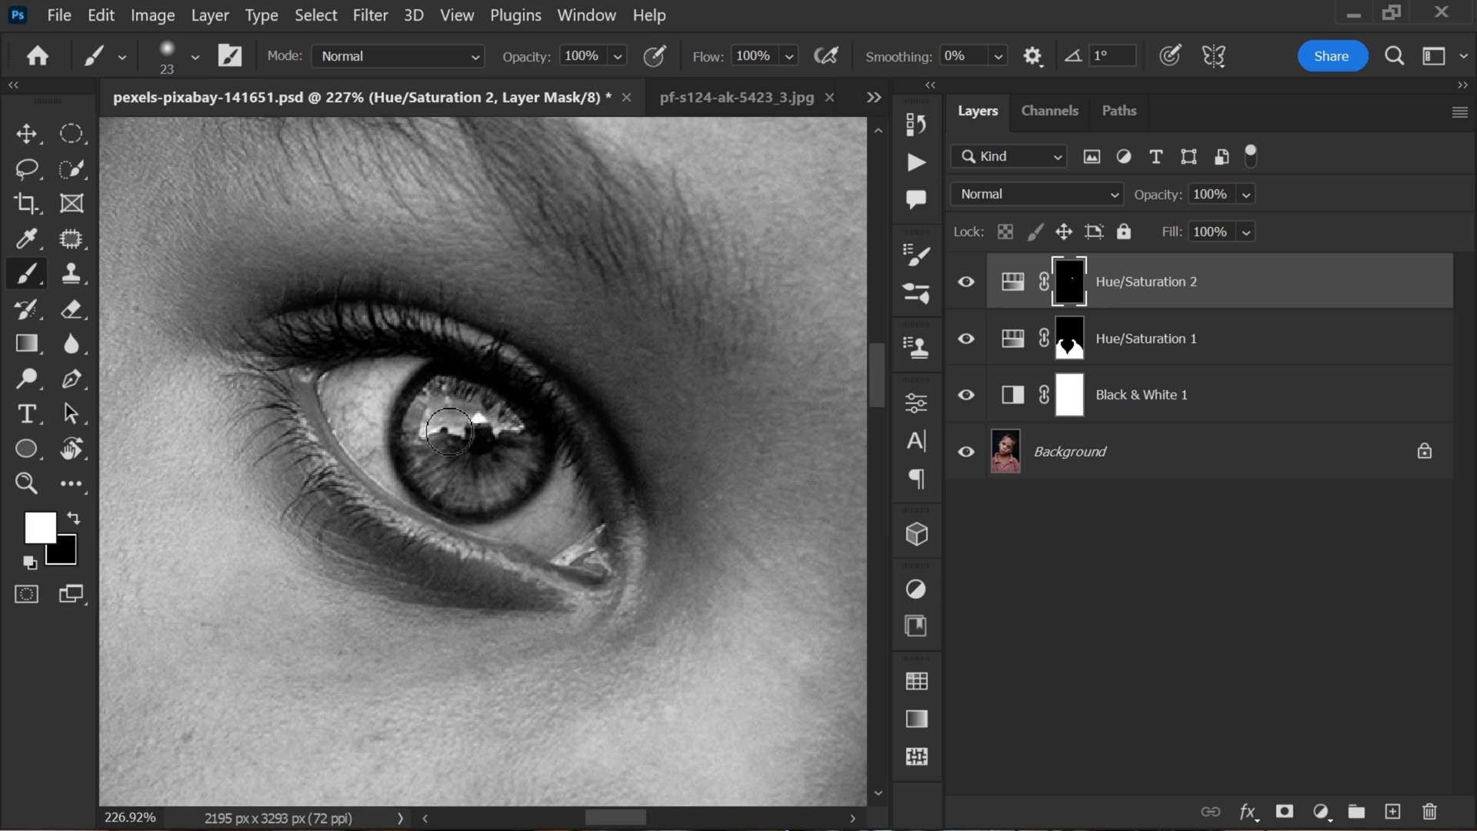
mouse_move(509, 426)
mouse_down()
mouse_move(475, 435)
mouse_move(476, 422)
mouse_up()
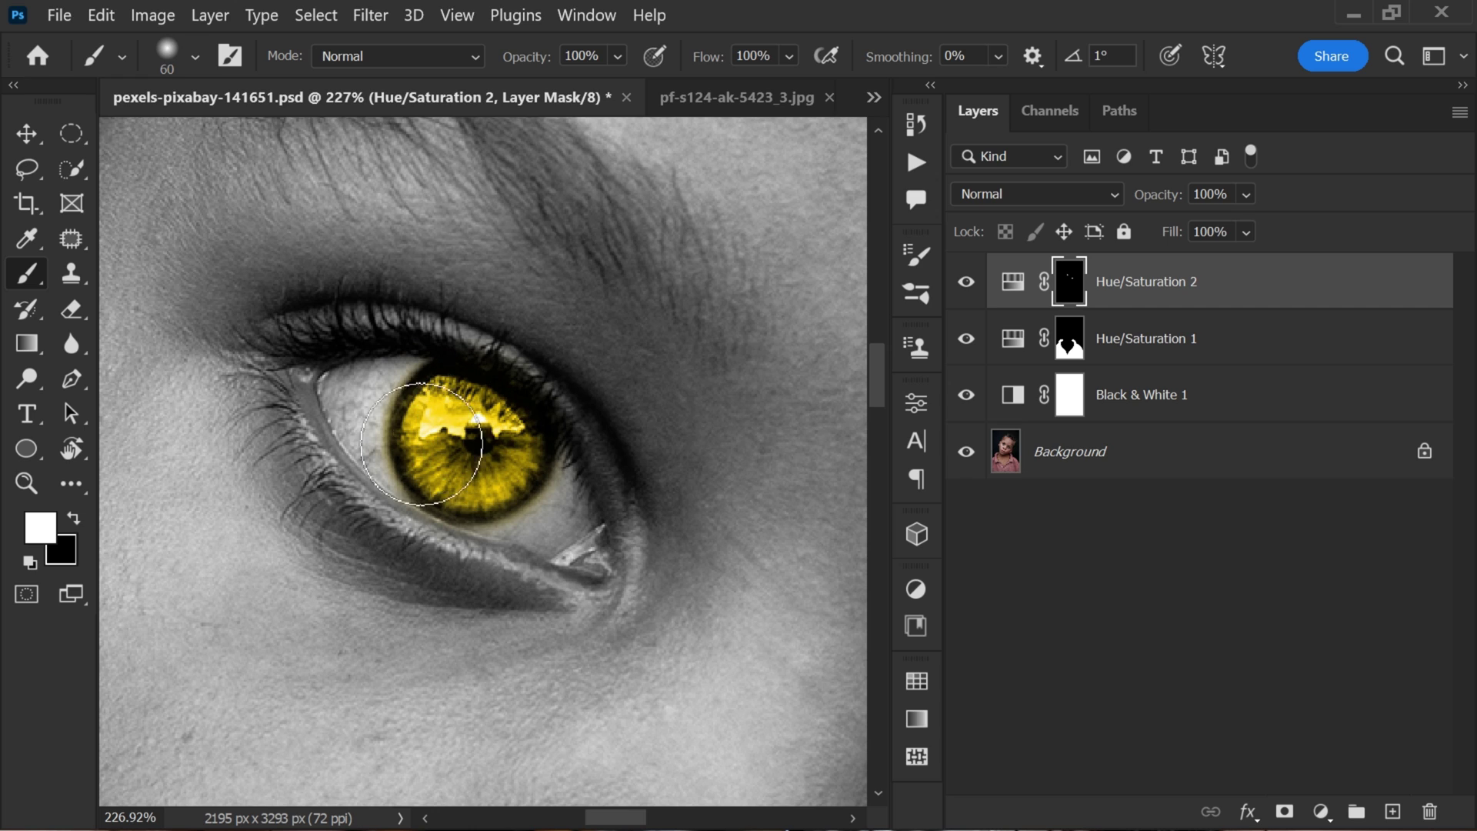
click(77, 522)
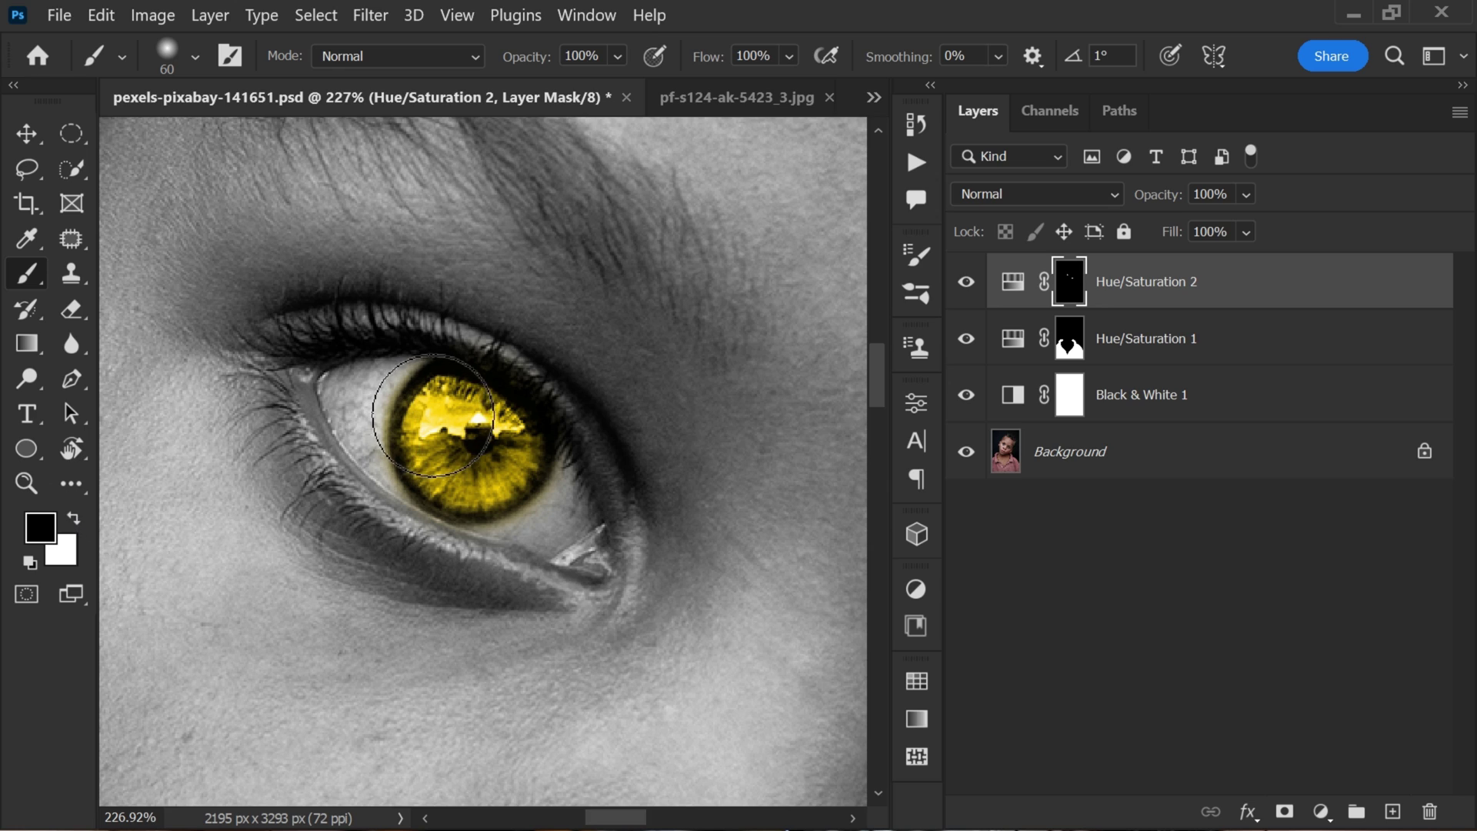
drag(441, 414, 373, 406)
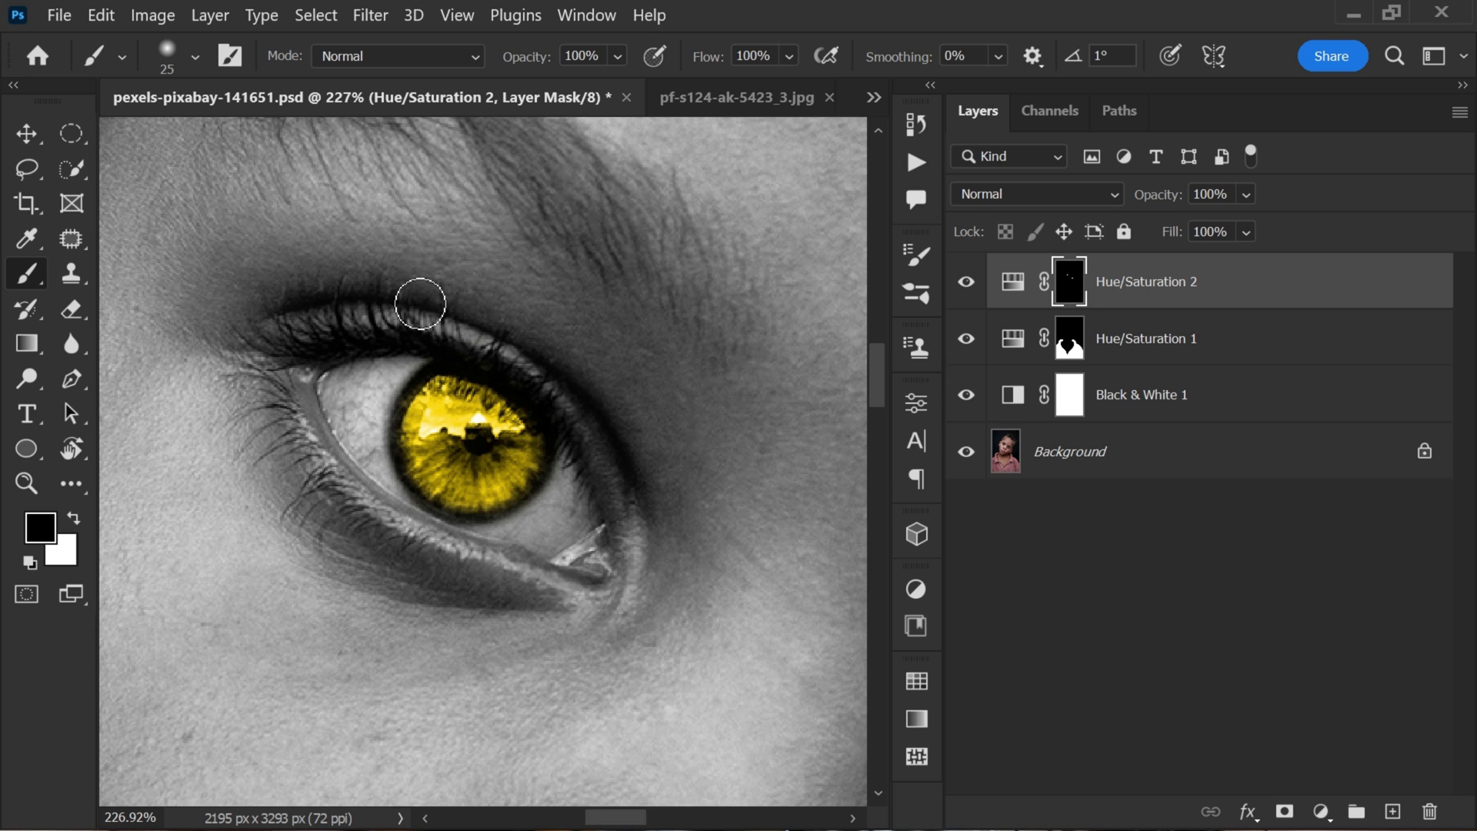
key(ctrl+0)
key(v)
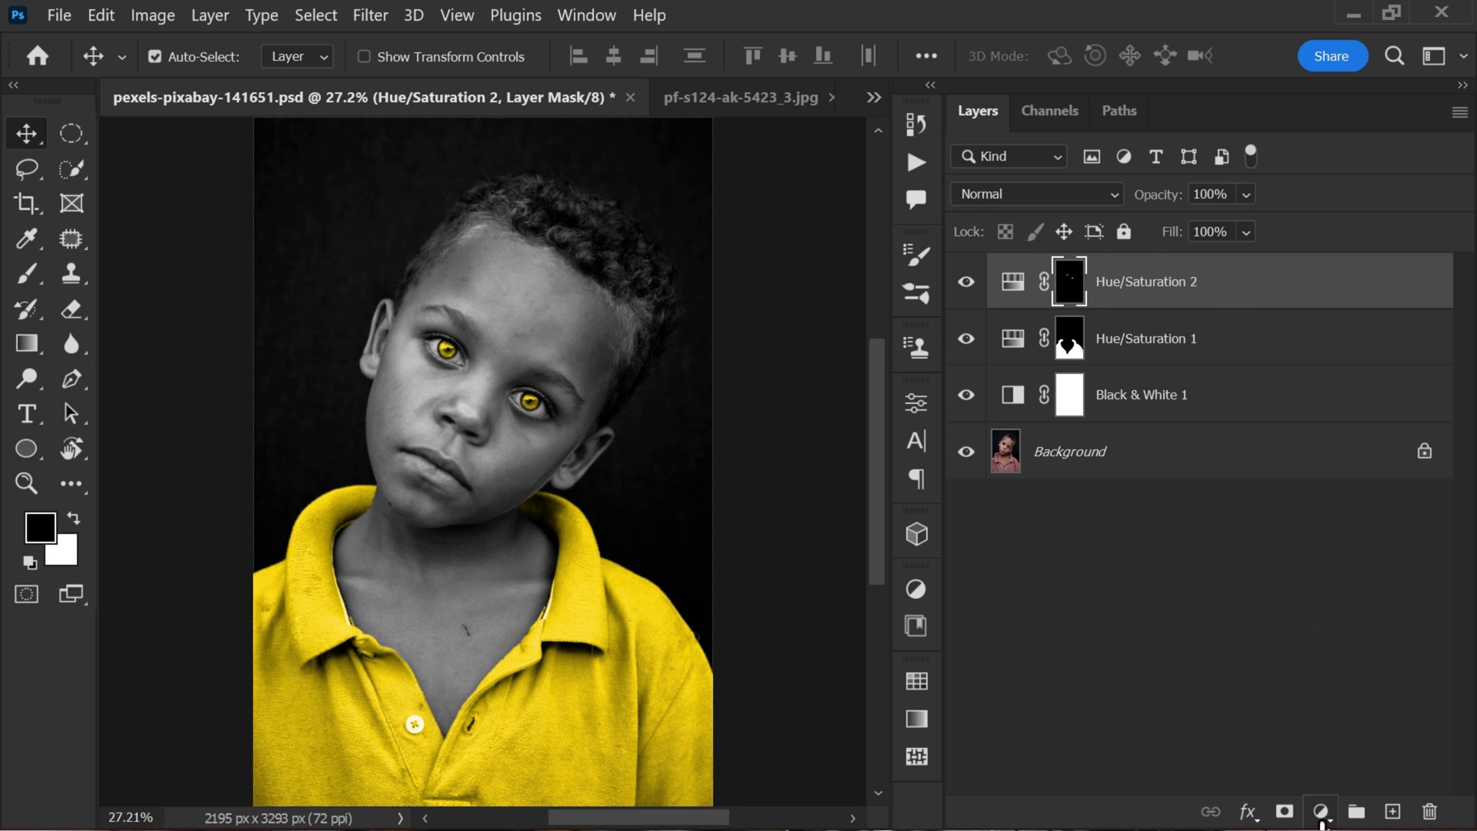
- Add a Curves layer with the Strong Contrast (RGB) preset and fine-tune its points
click(1321, 811)
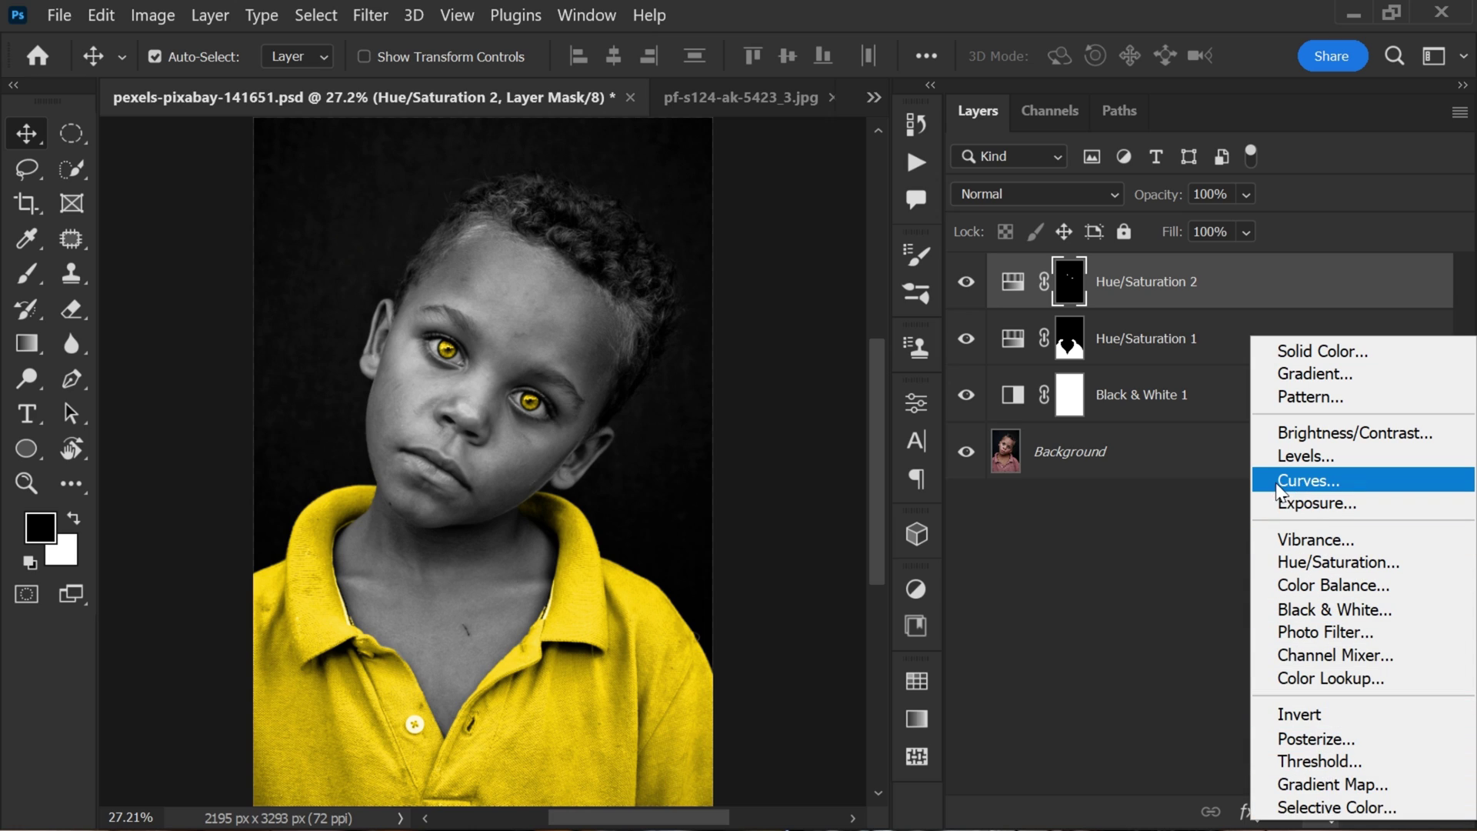
click(1320, 478)
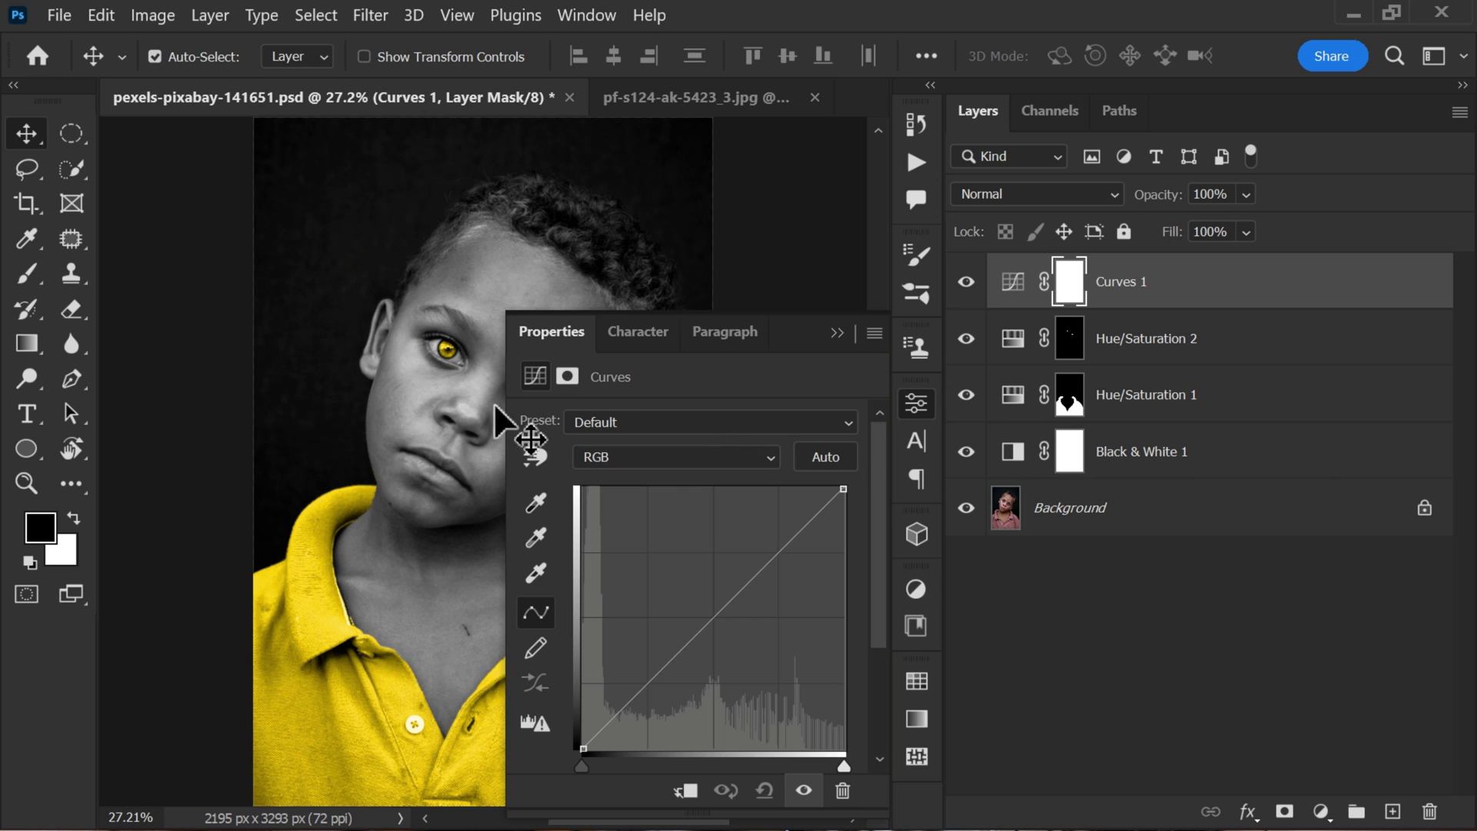
click(637, 422)
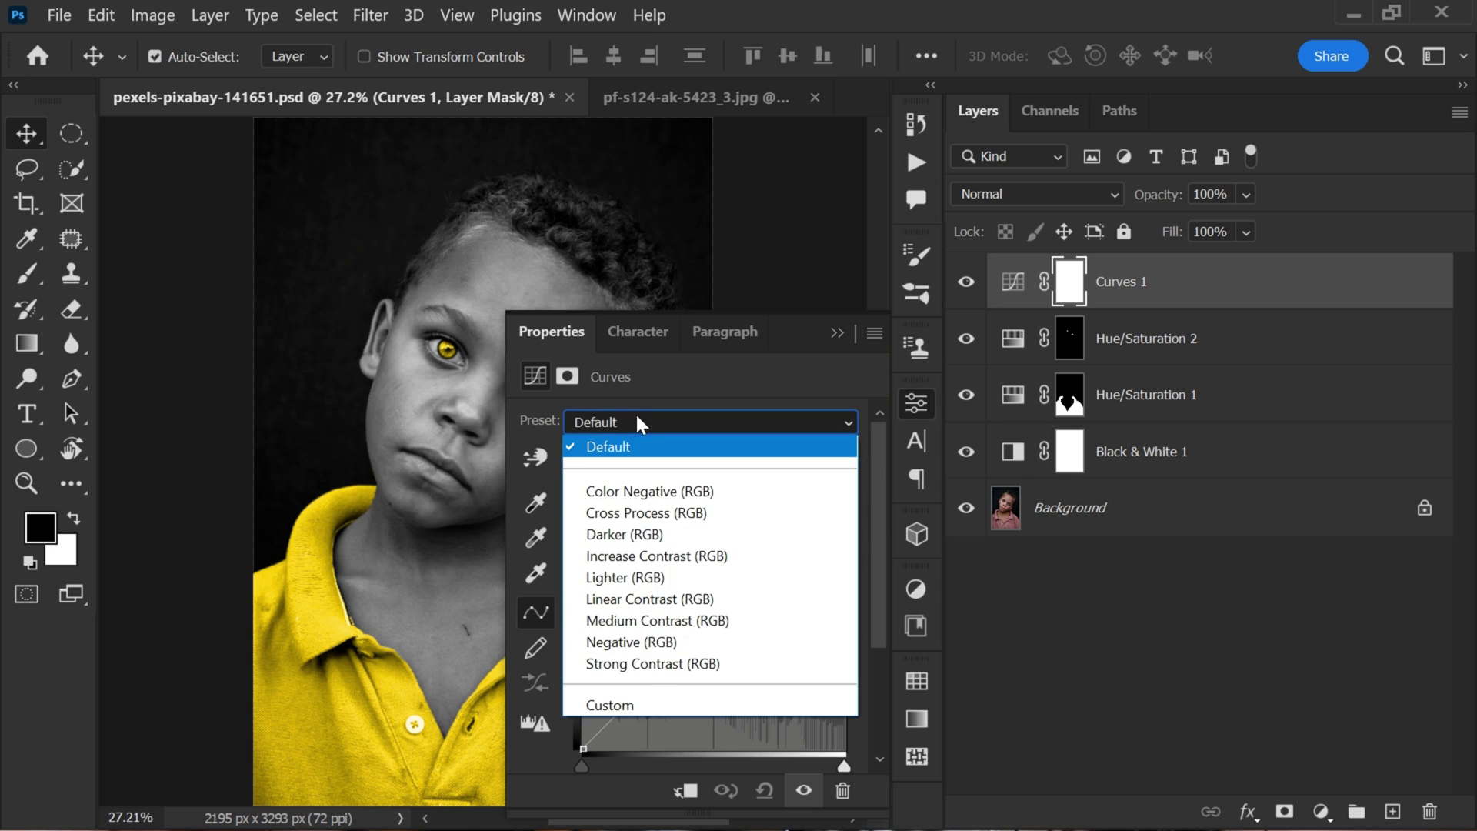
click(623, 662)
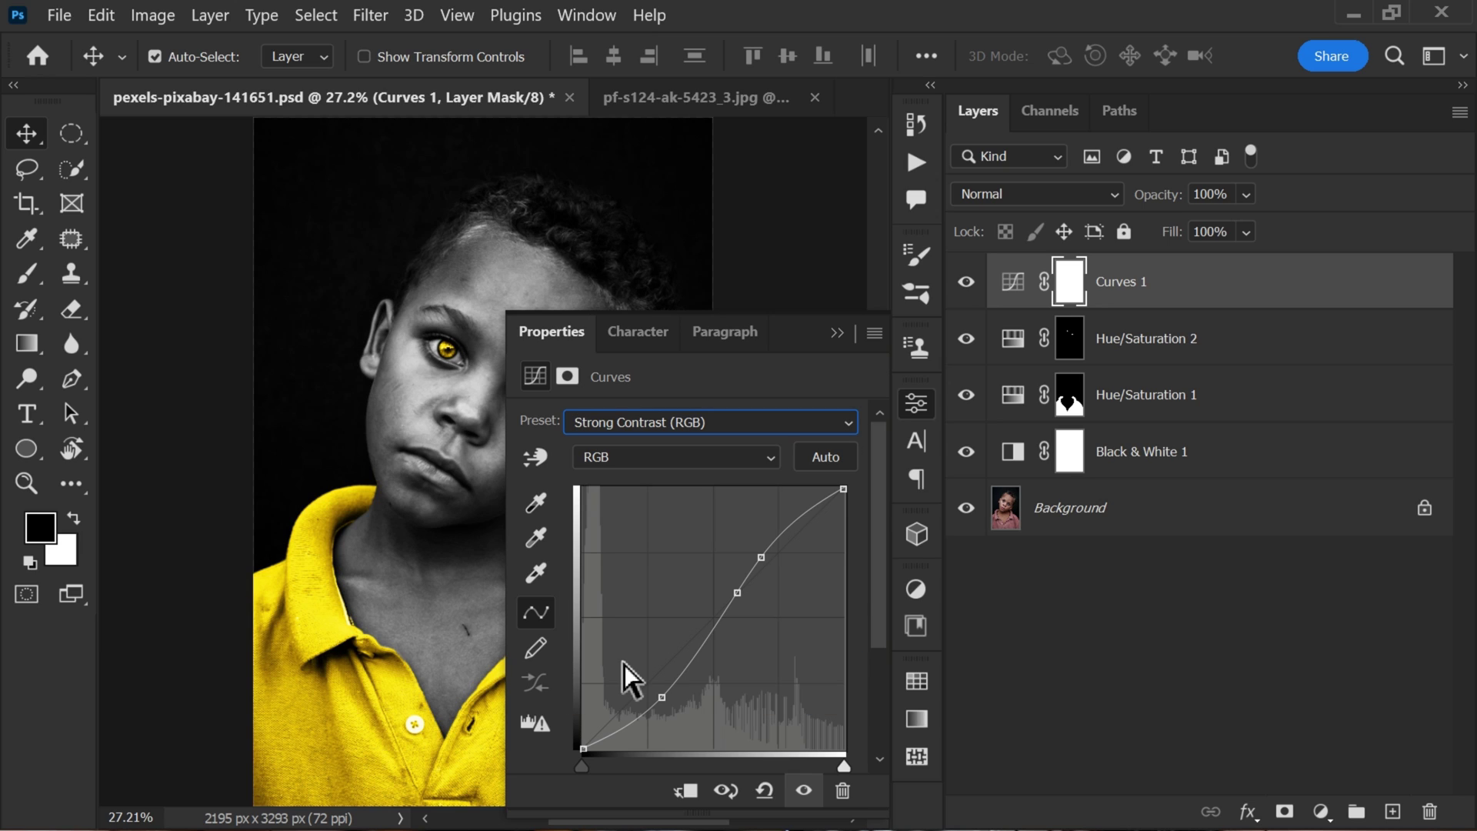
drag(760, 557, 761, 545)
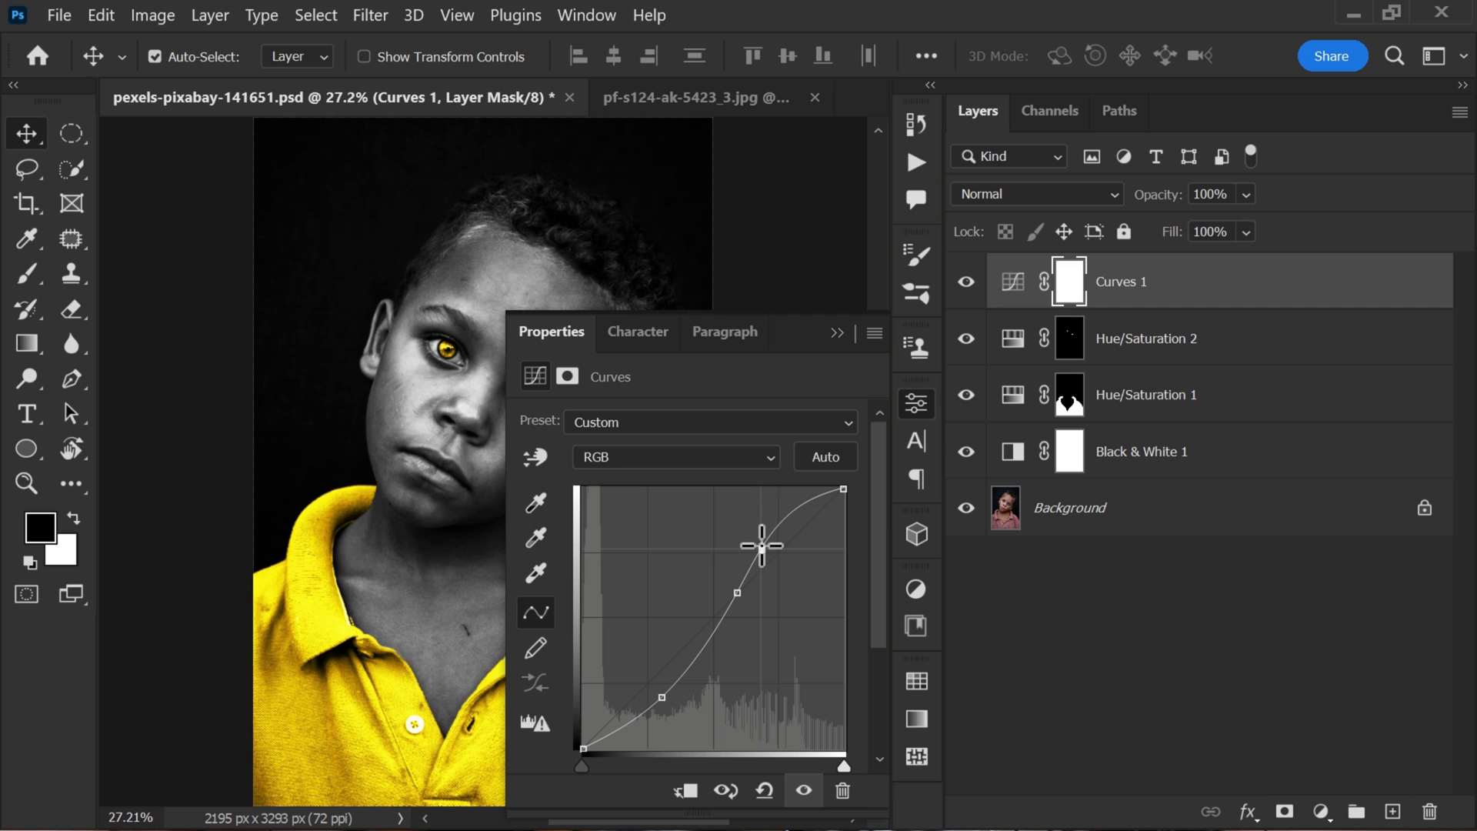
drag(736, 594, 739, 596)
drag(662, 697, 666, 704)
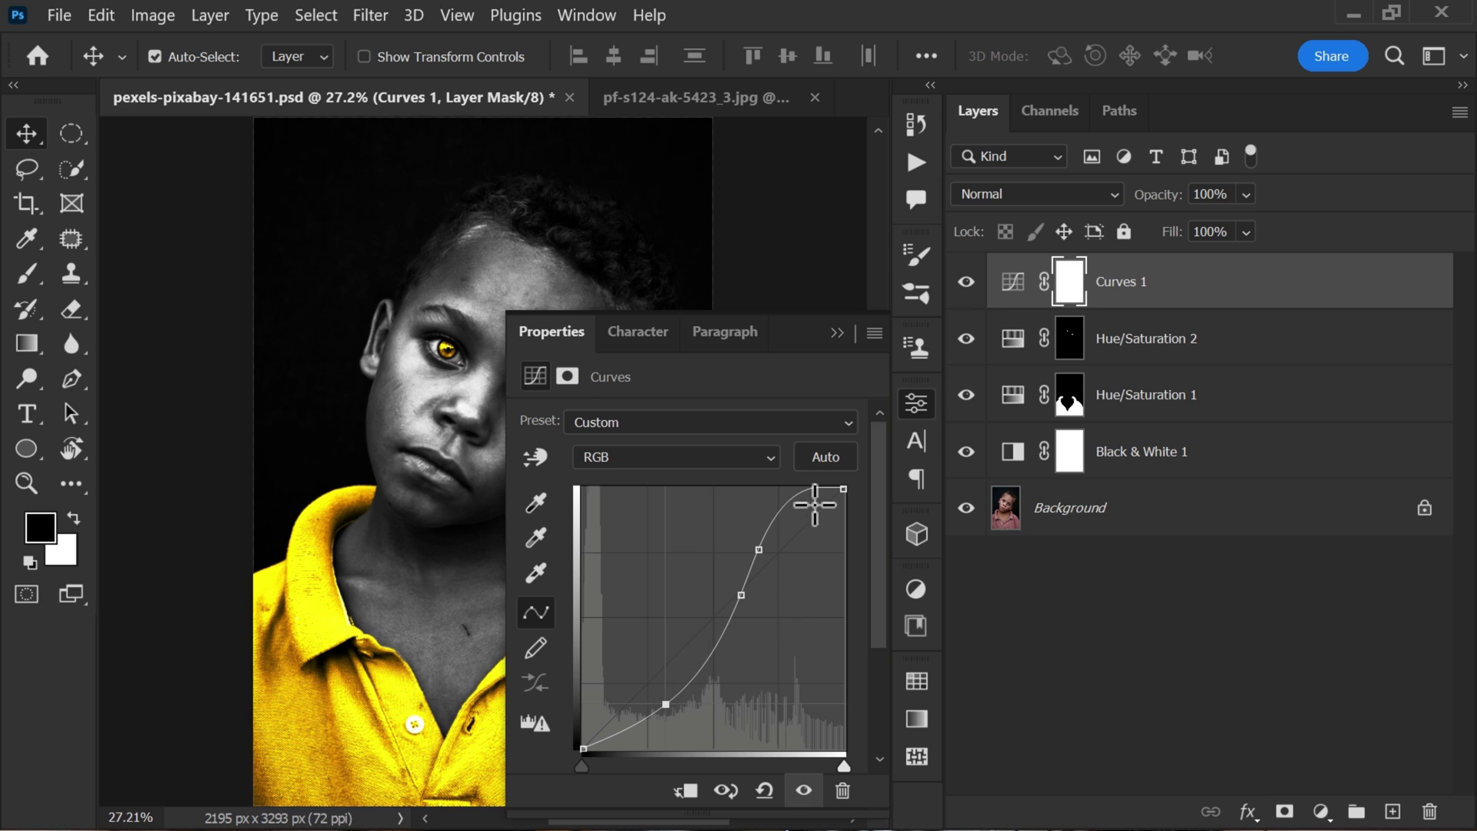
drag(758, 544, 760, 549)
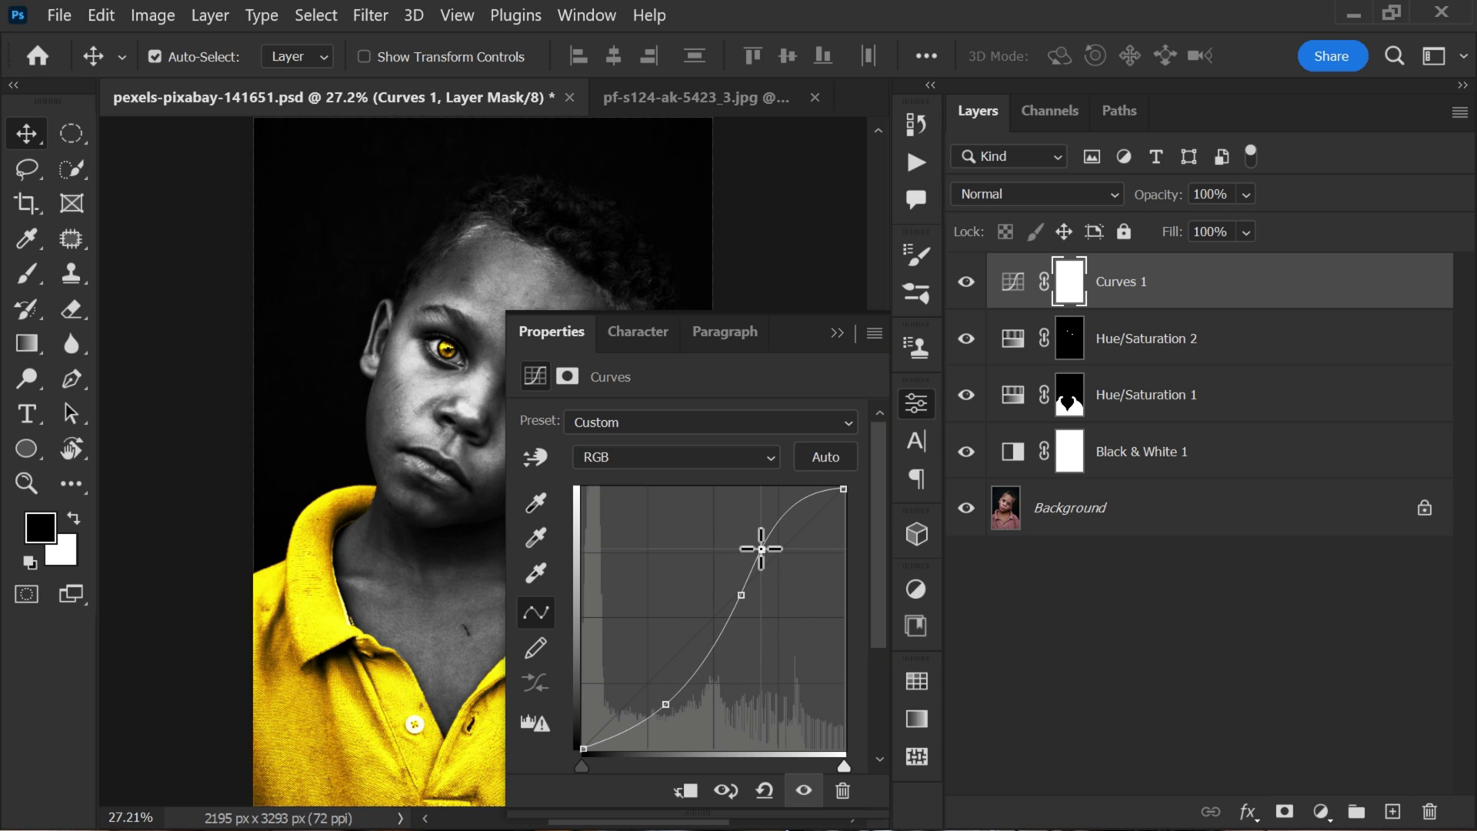
click(917, 403)
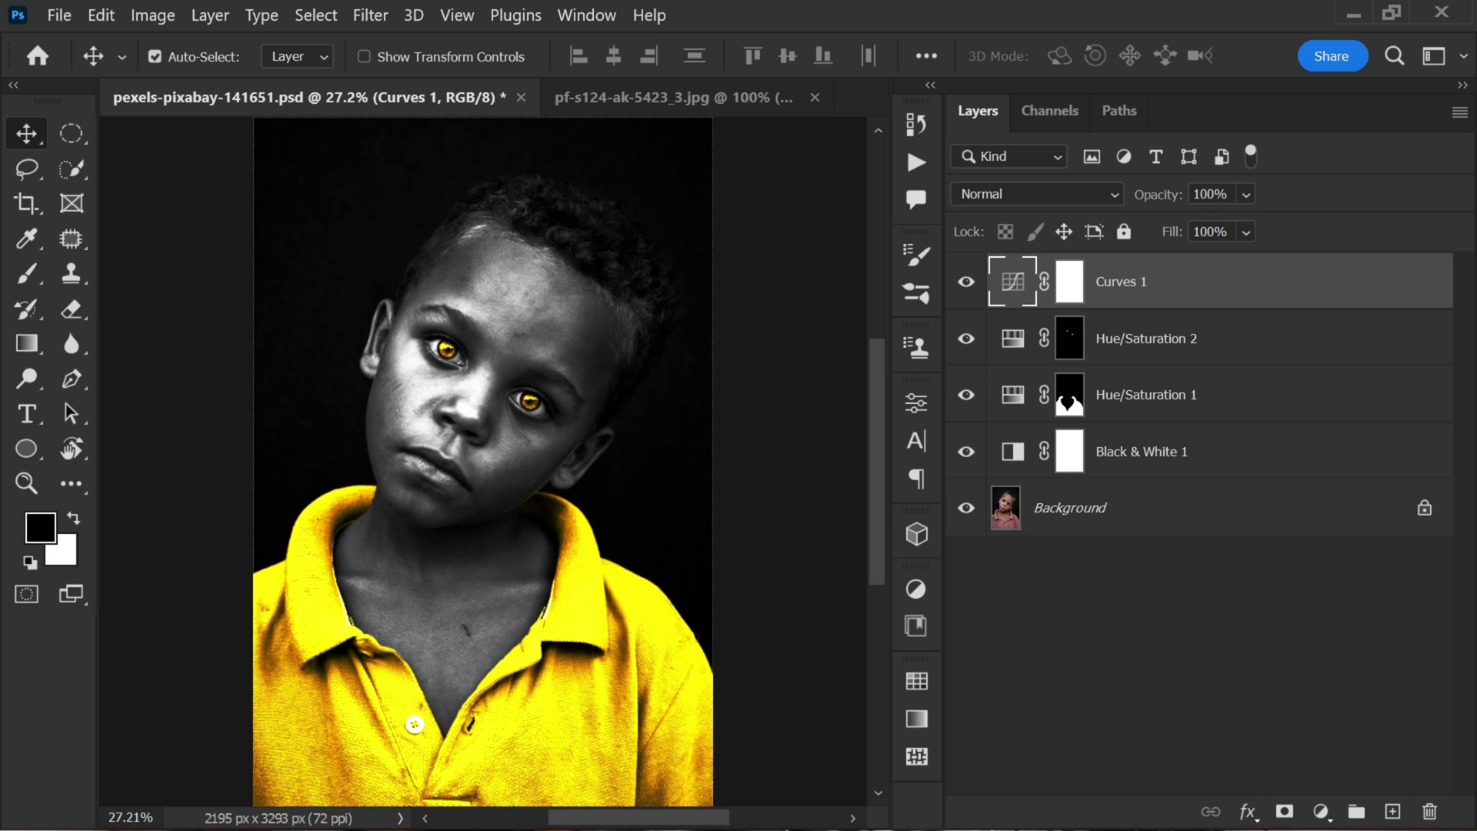
- Lower the Curves 1 layer opacity to 86%
click(1246, 195)
drag(1308, 223, 1290, 227)
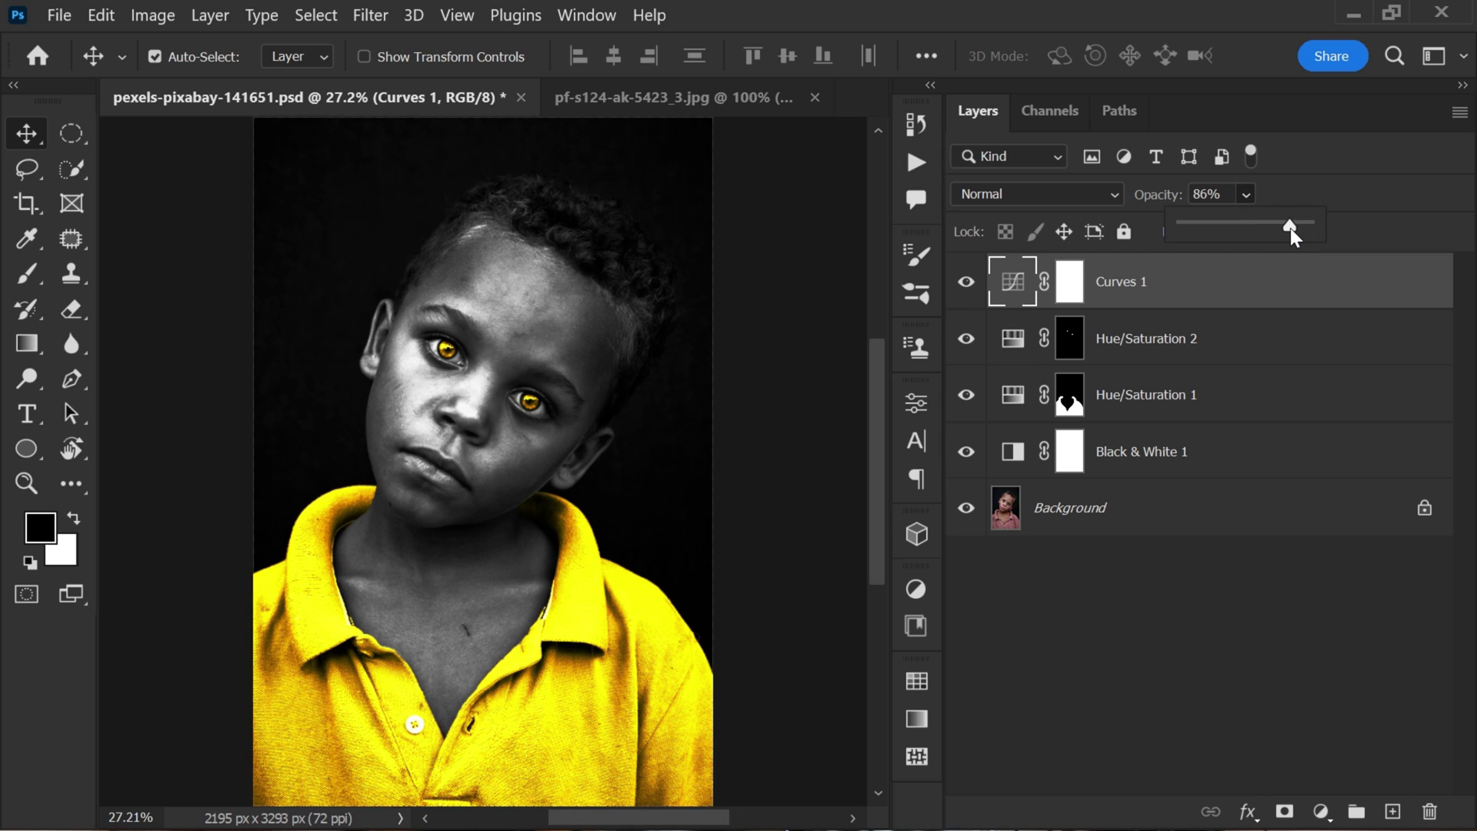
click(1244, 286)
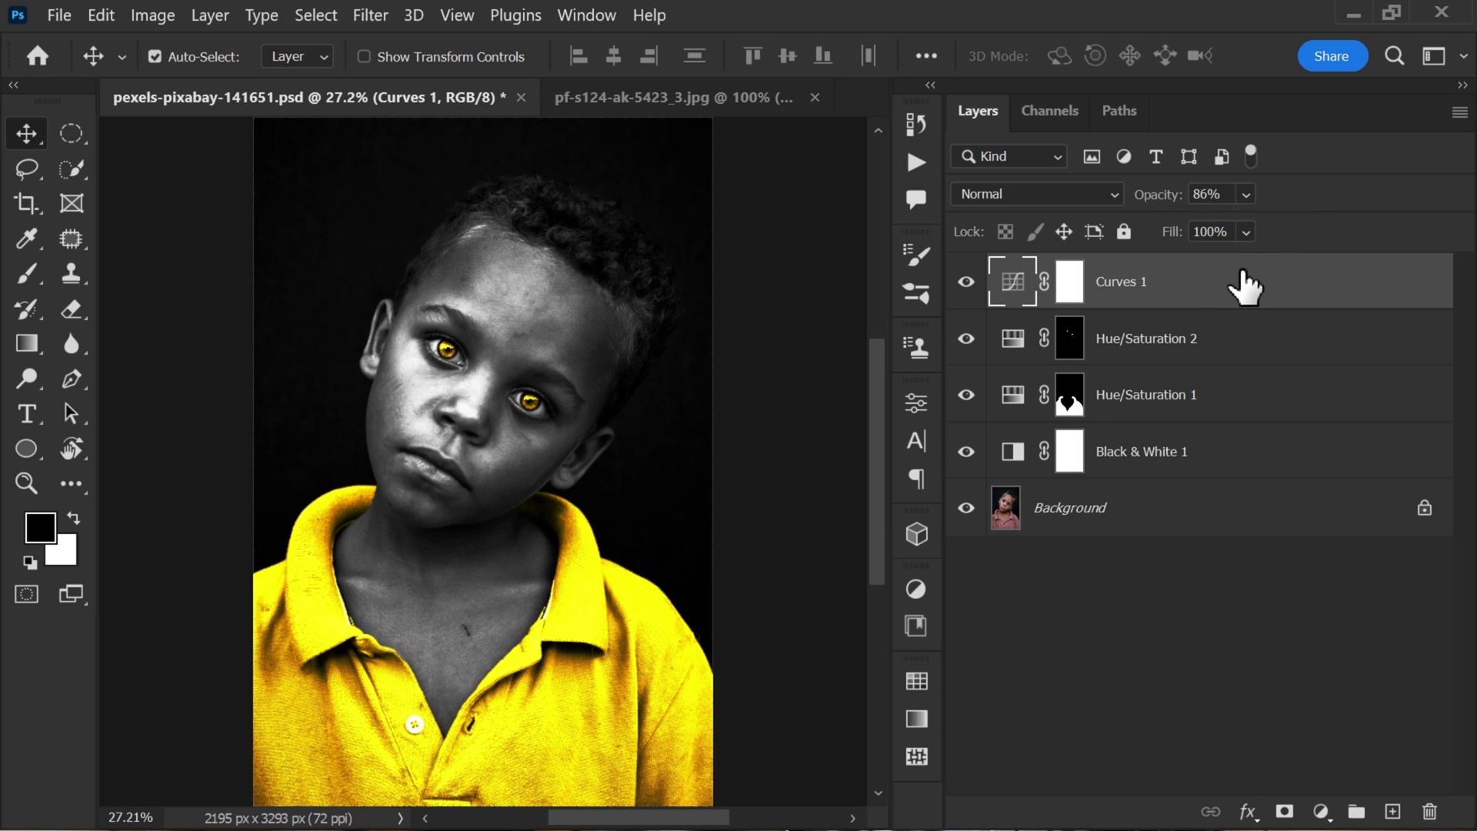
- Add a new layer and start white Type tool text near the photo's top-left
click(1393, 811)
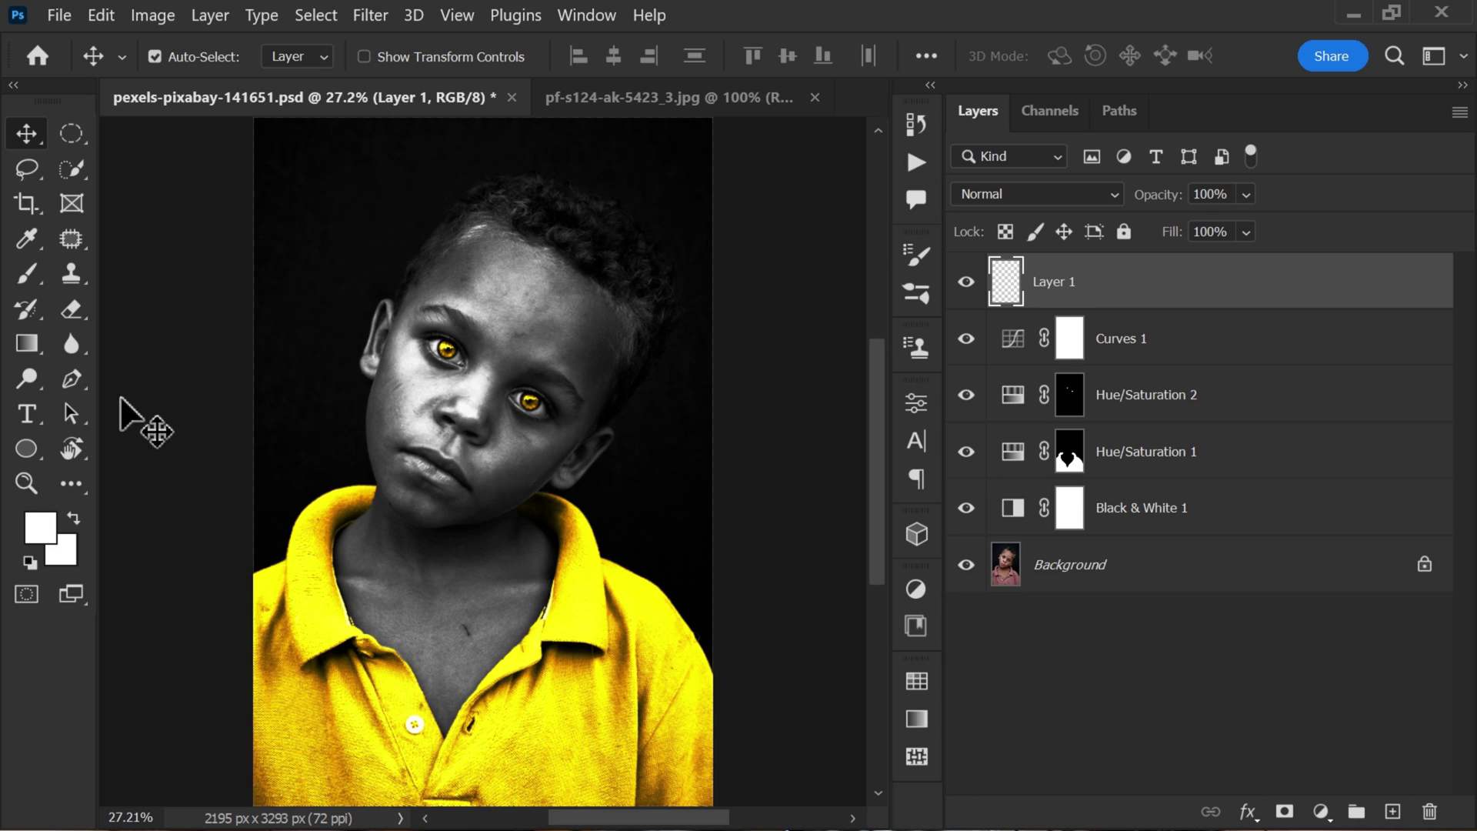
click(32, 423)
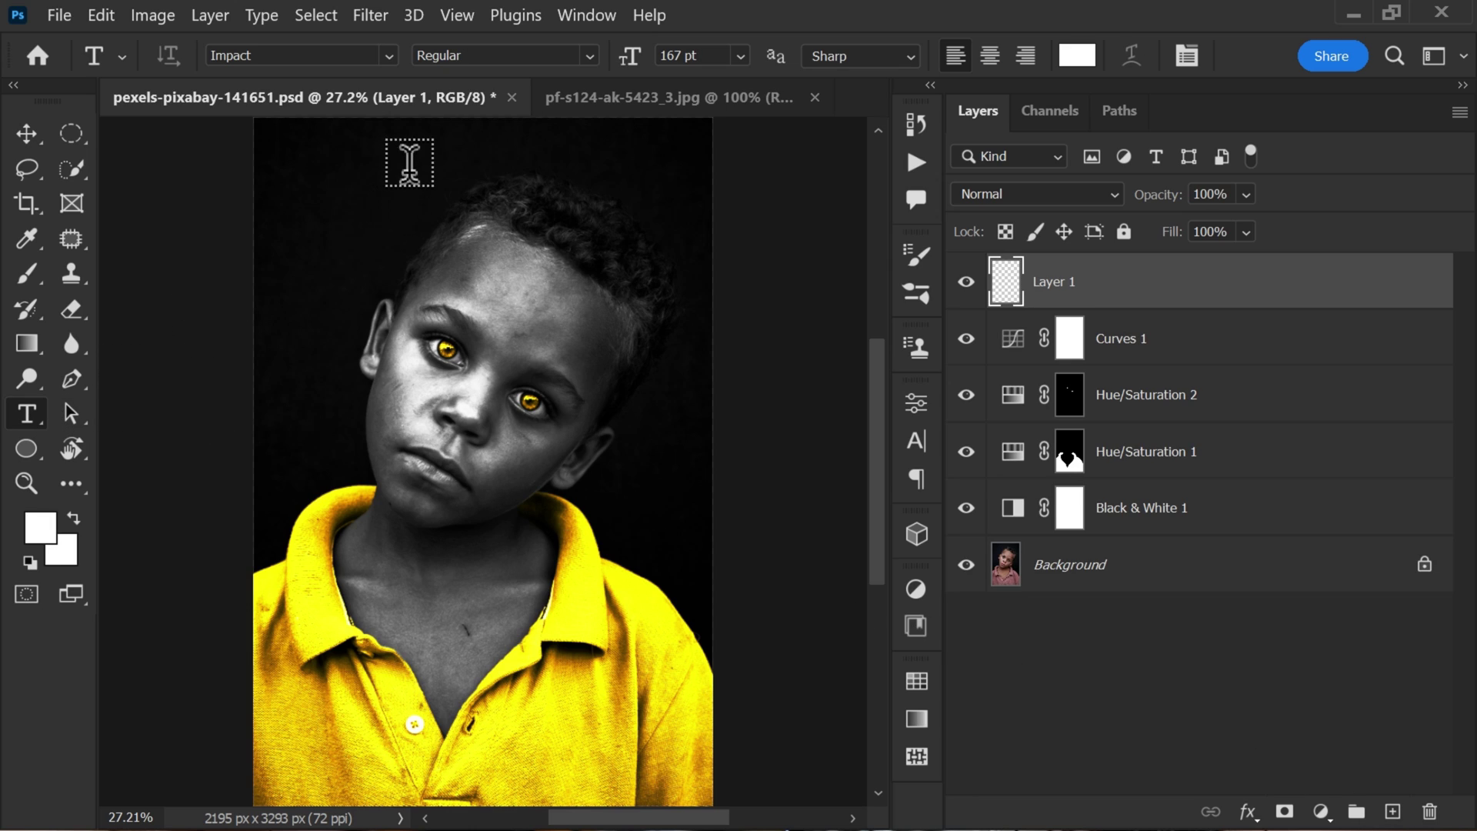
click(1077, 56)
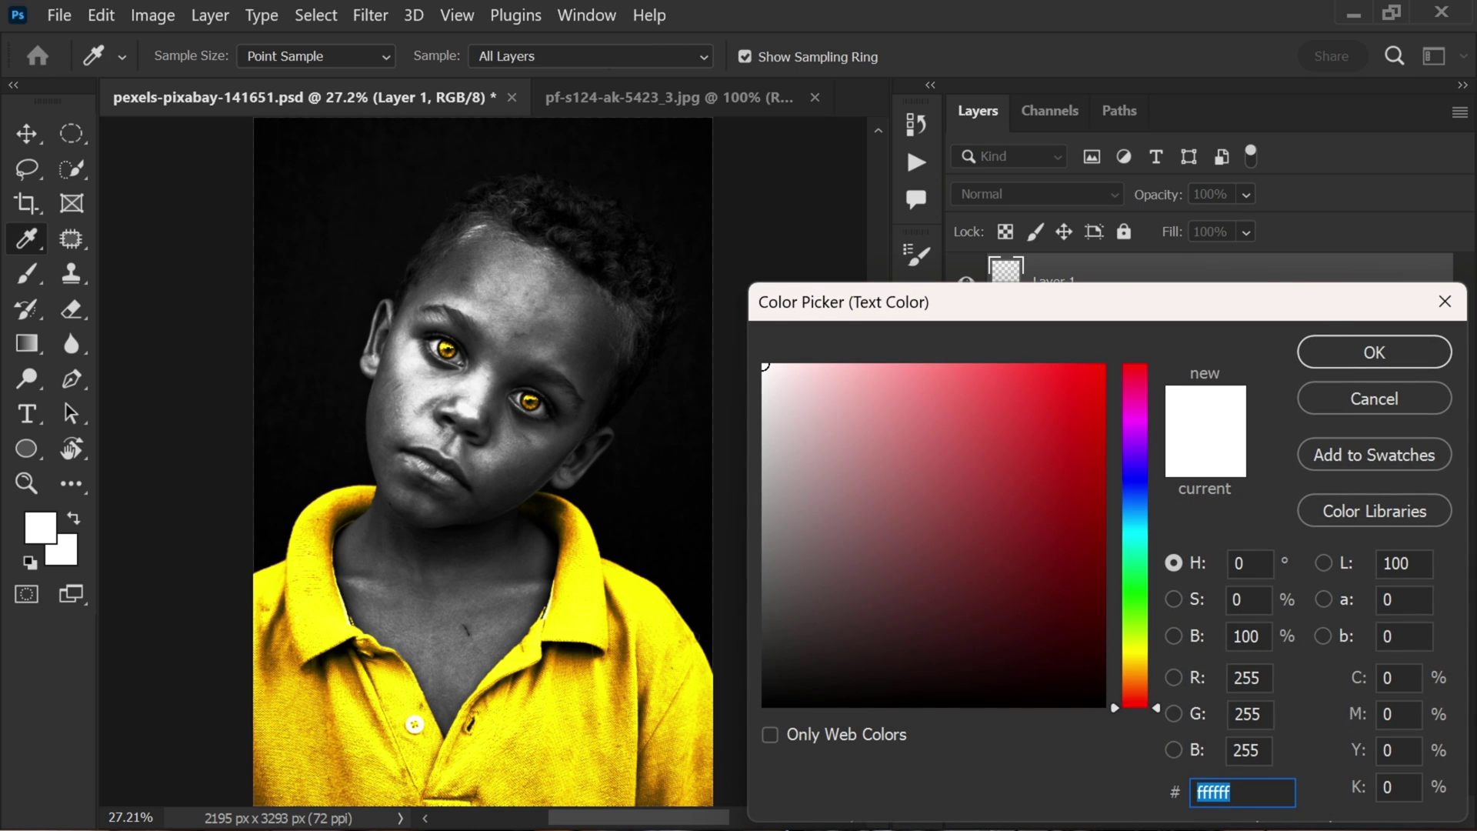
click(1323, 350)
click(307, 55)
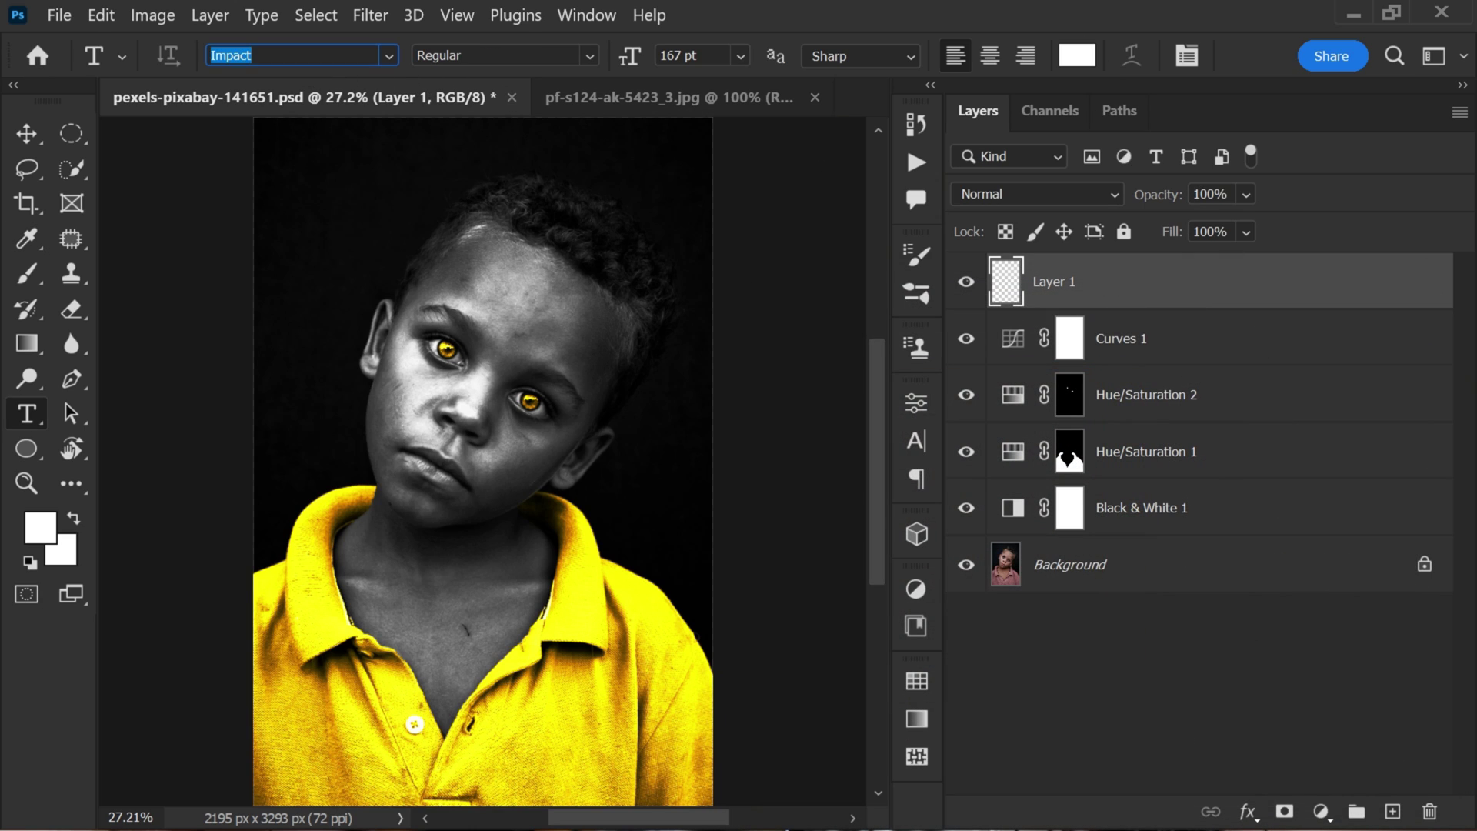
click(288, 163)
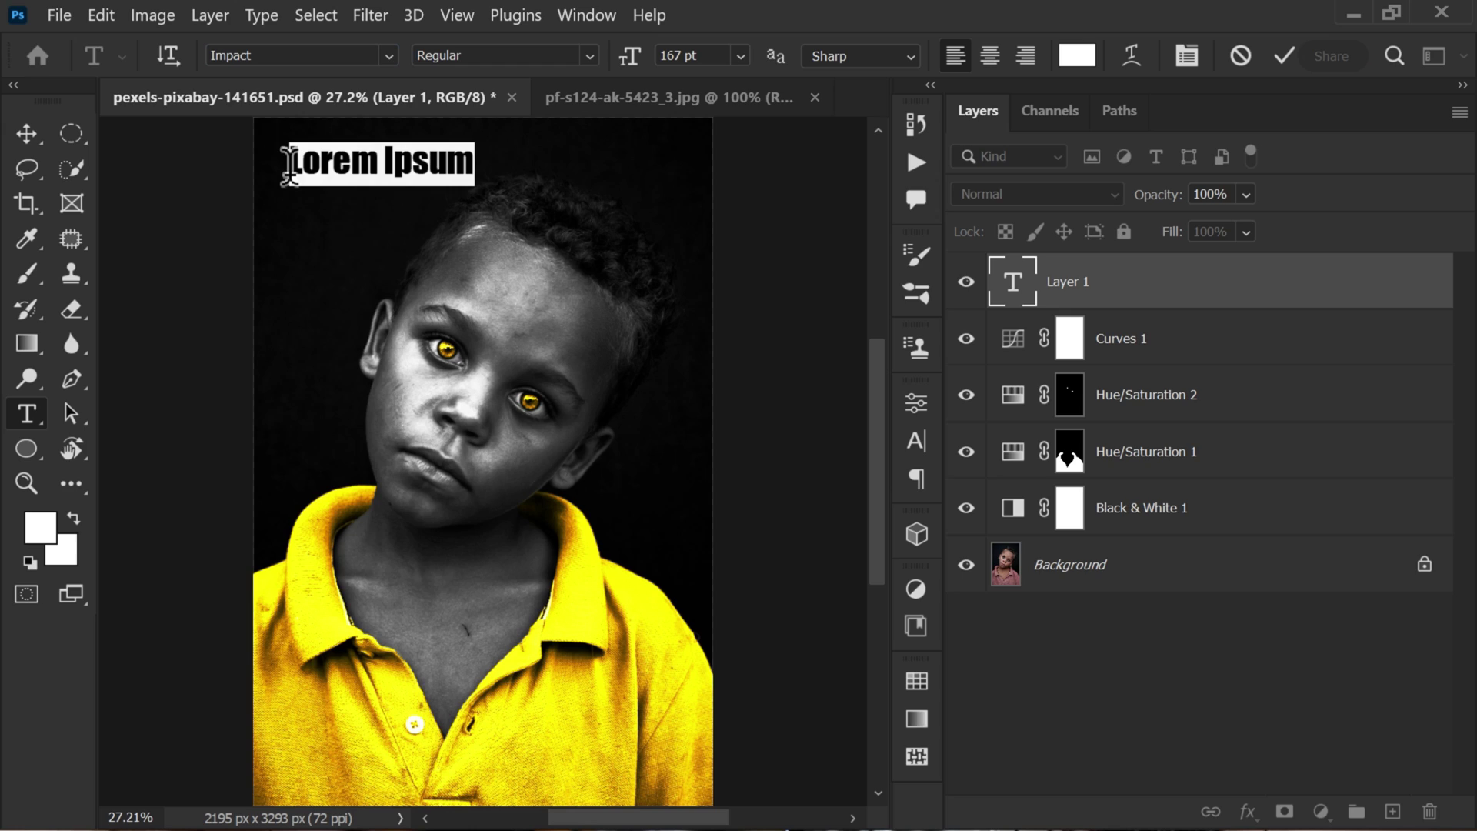
- Type the title 'How Lovely YELLOW IS' and capitalise the L in Lovely
text(How)
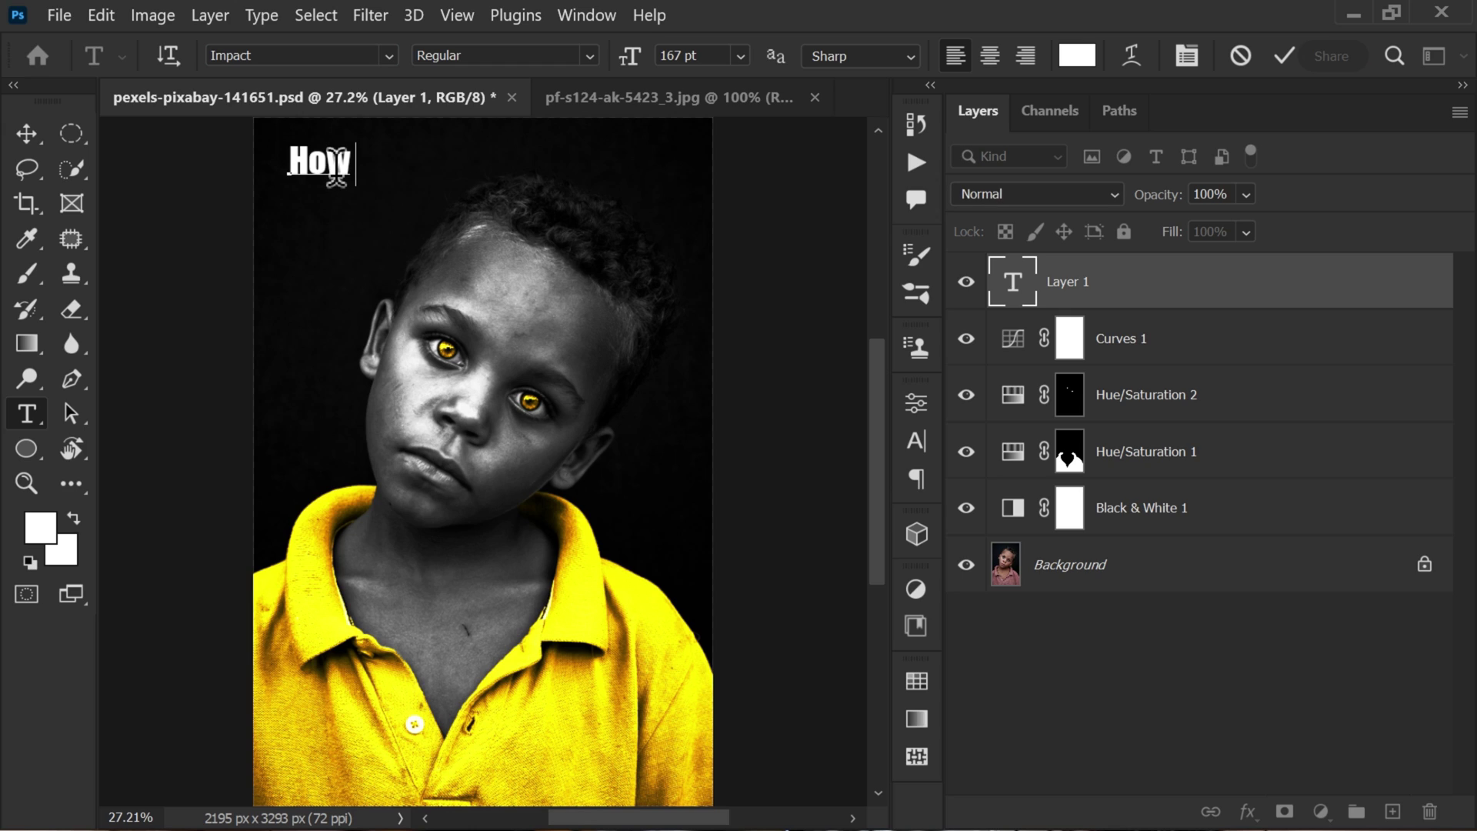
text( Lovely)
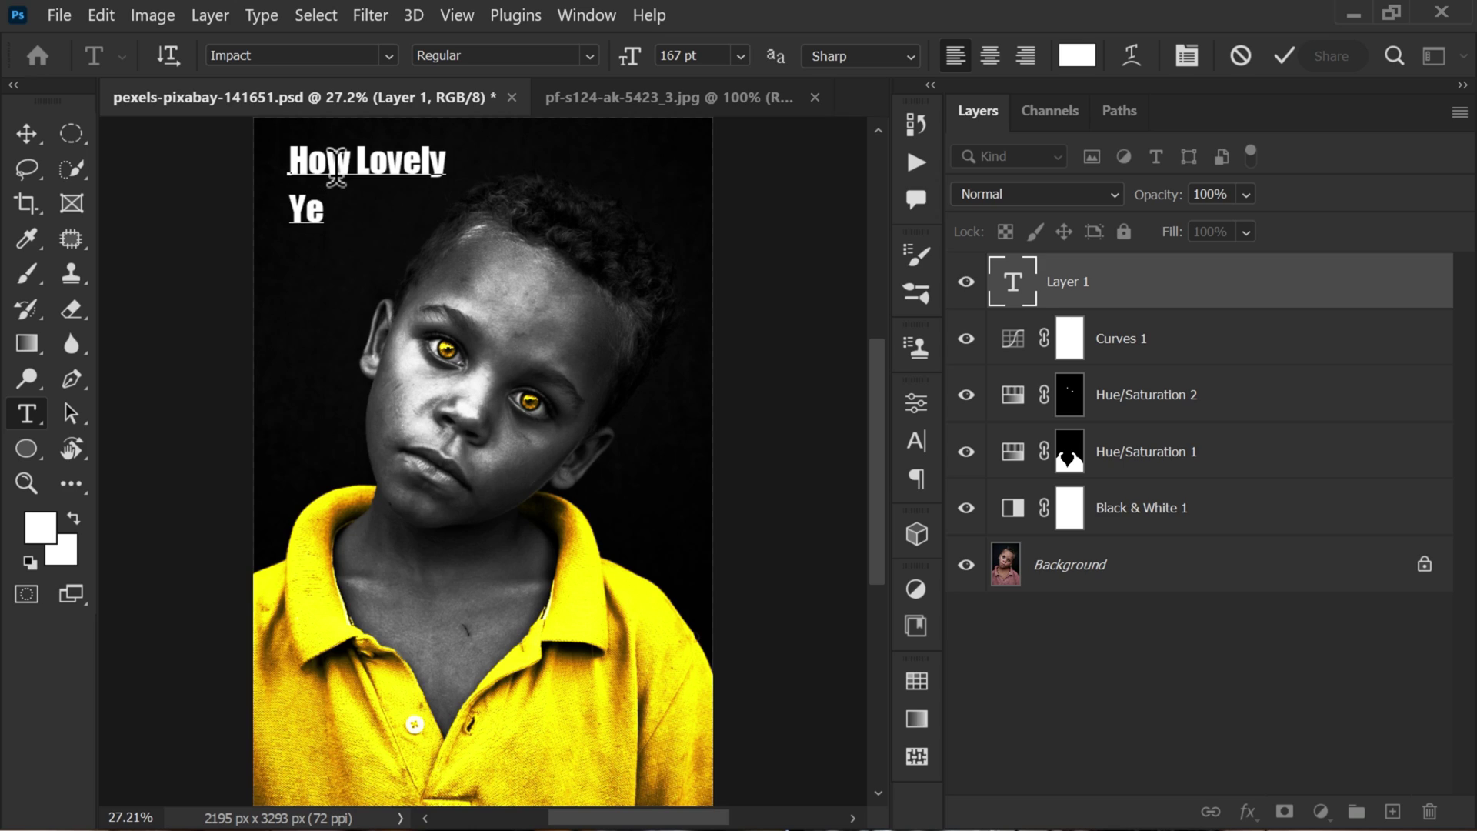
text( YELLOW)
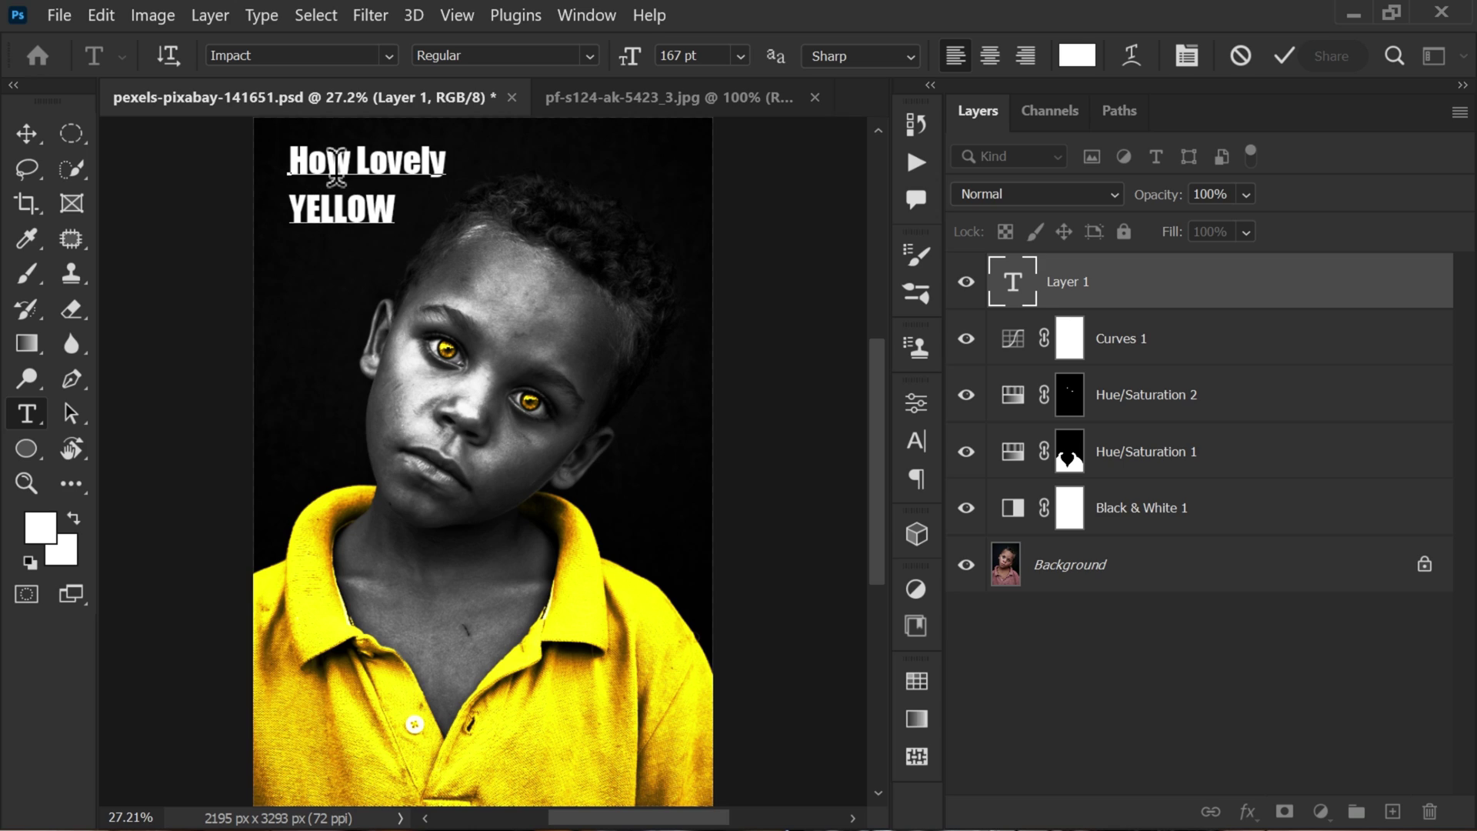
text( IS!)
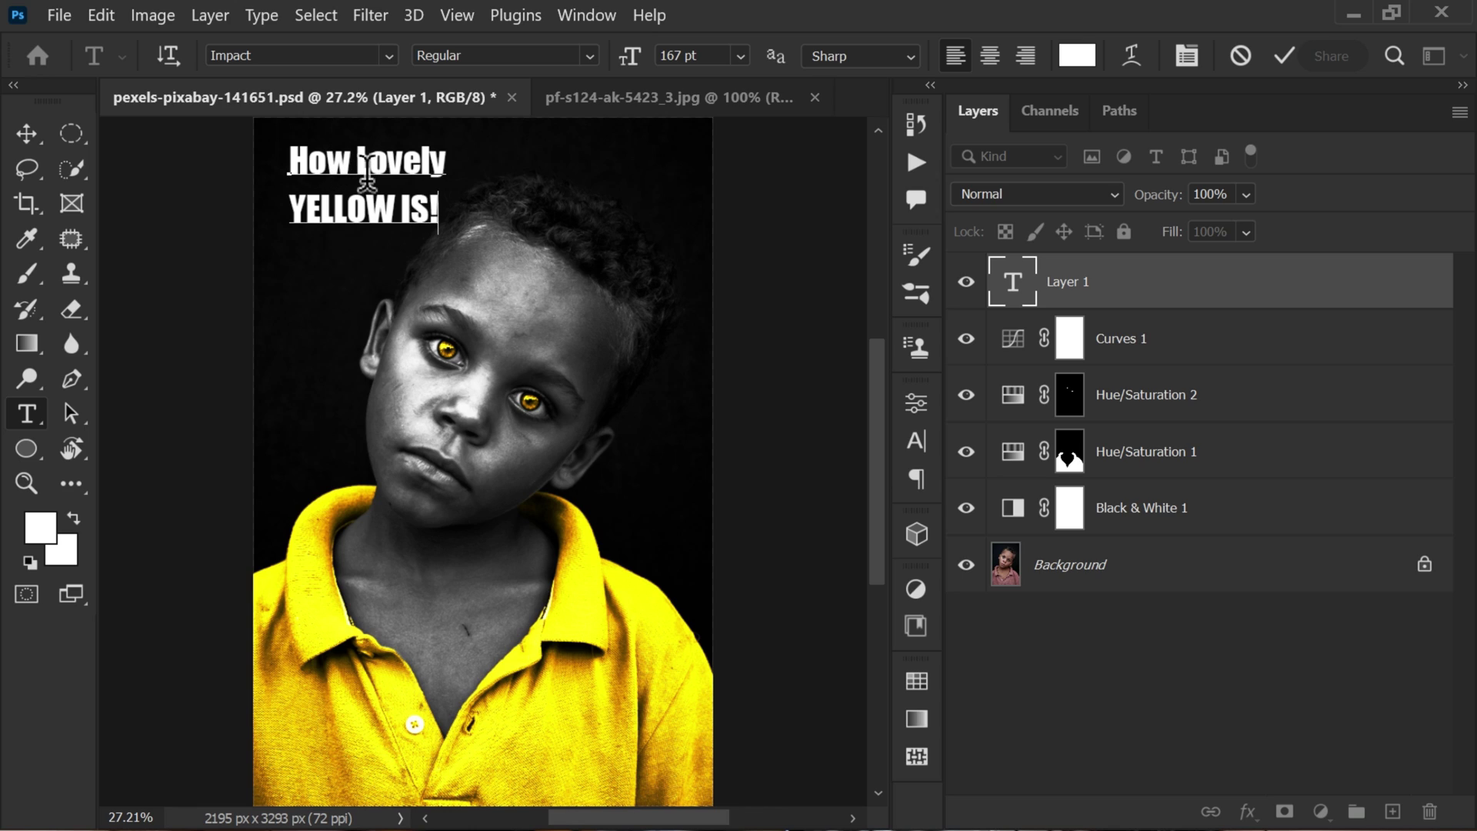
click(367, 173)
key(BackSpace)
text(L)
- Enlarge the title to 192 pt and tighten its line spacing
key(ctrl+a)
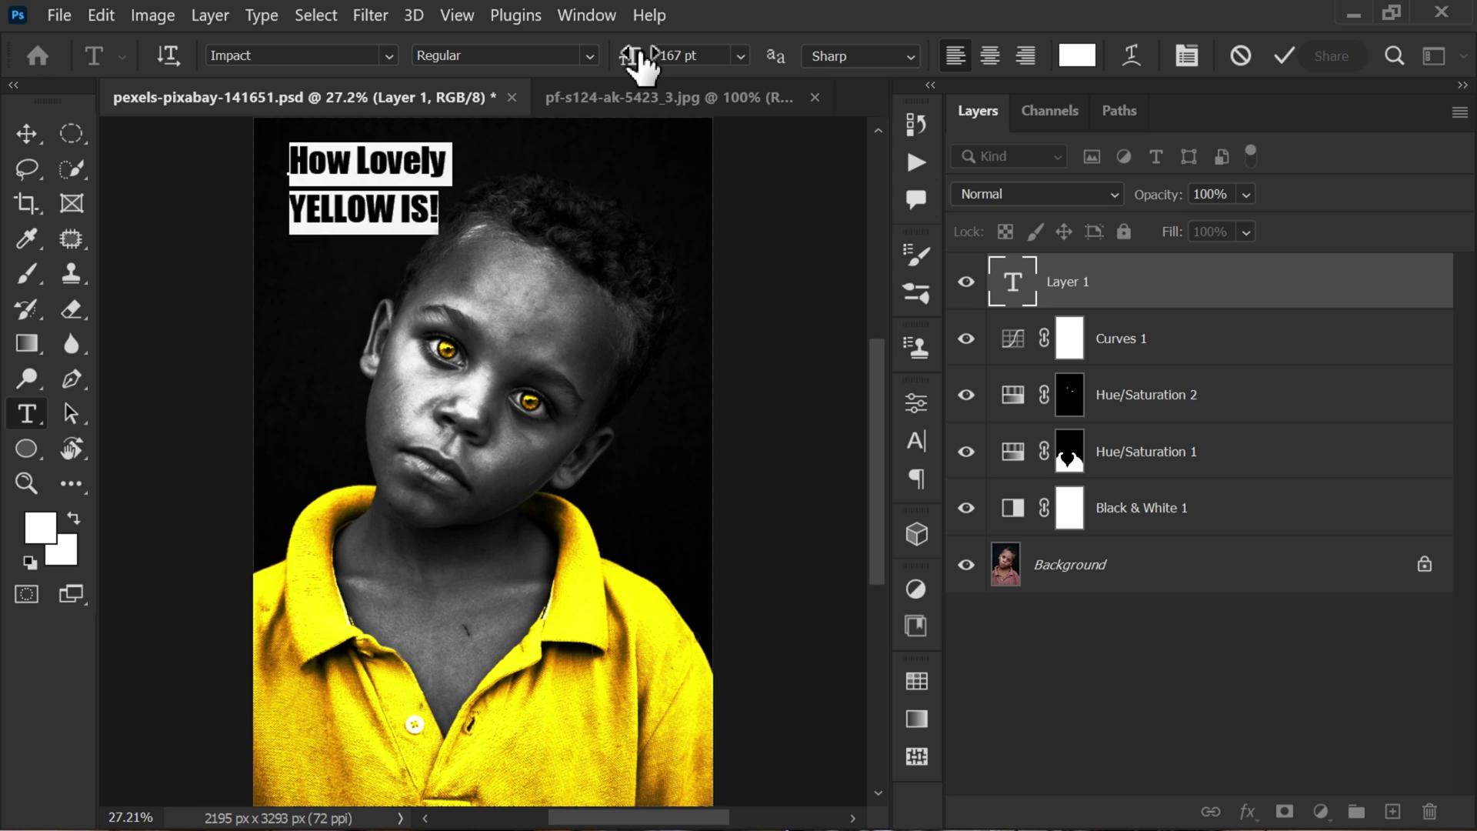
drag(635, 54, 673, 47)
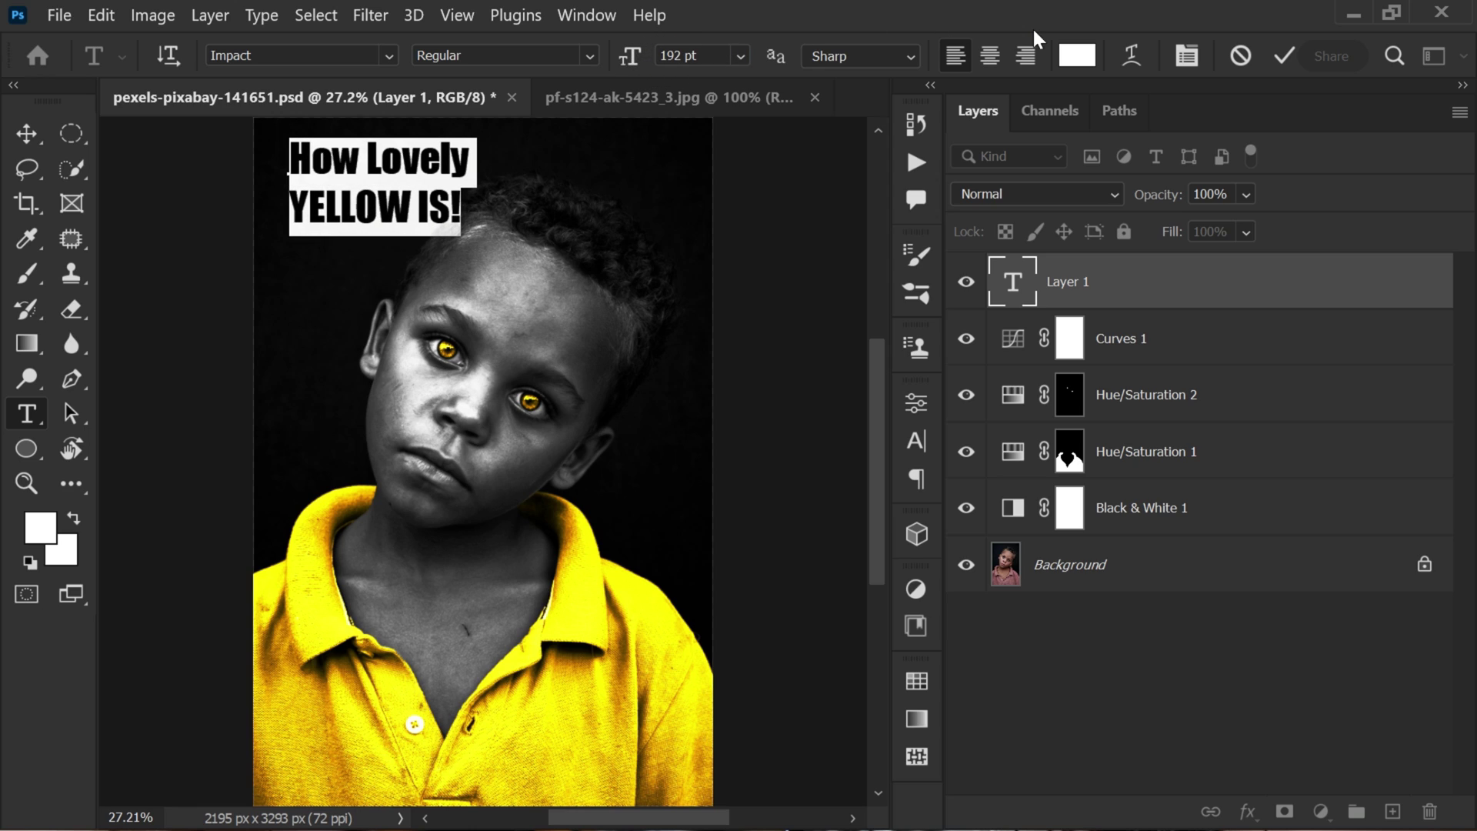
click(1185, 54)
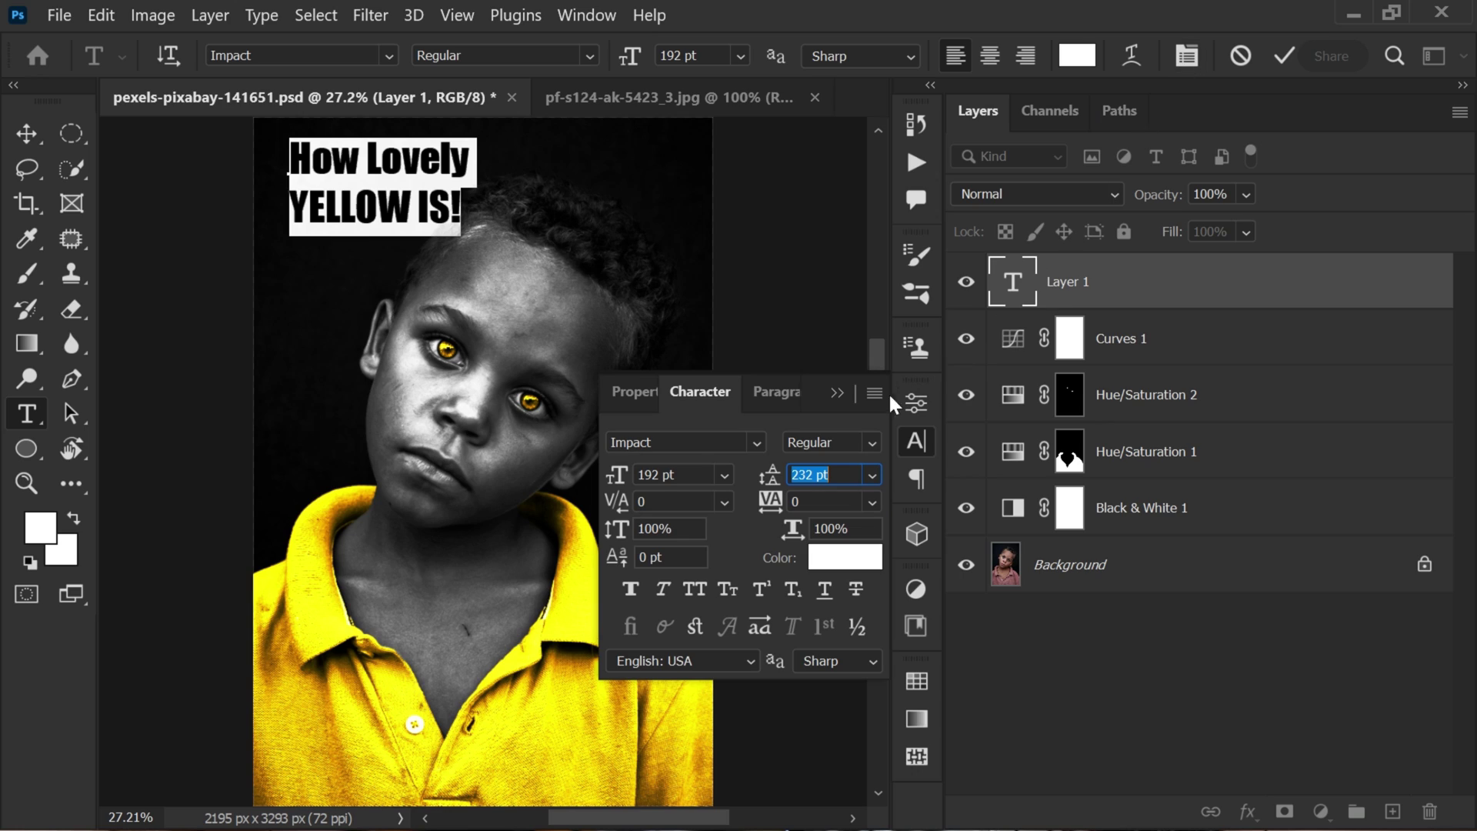
drag(766, 486, 752, 488)
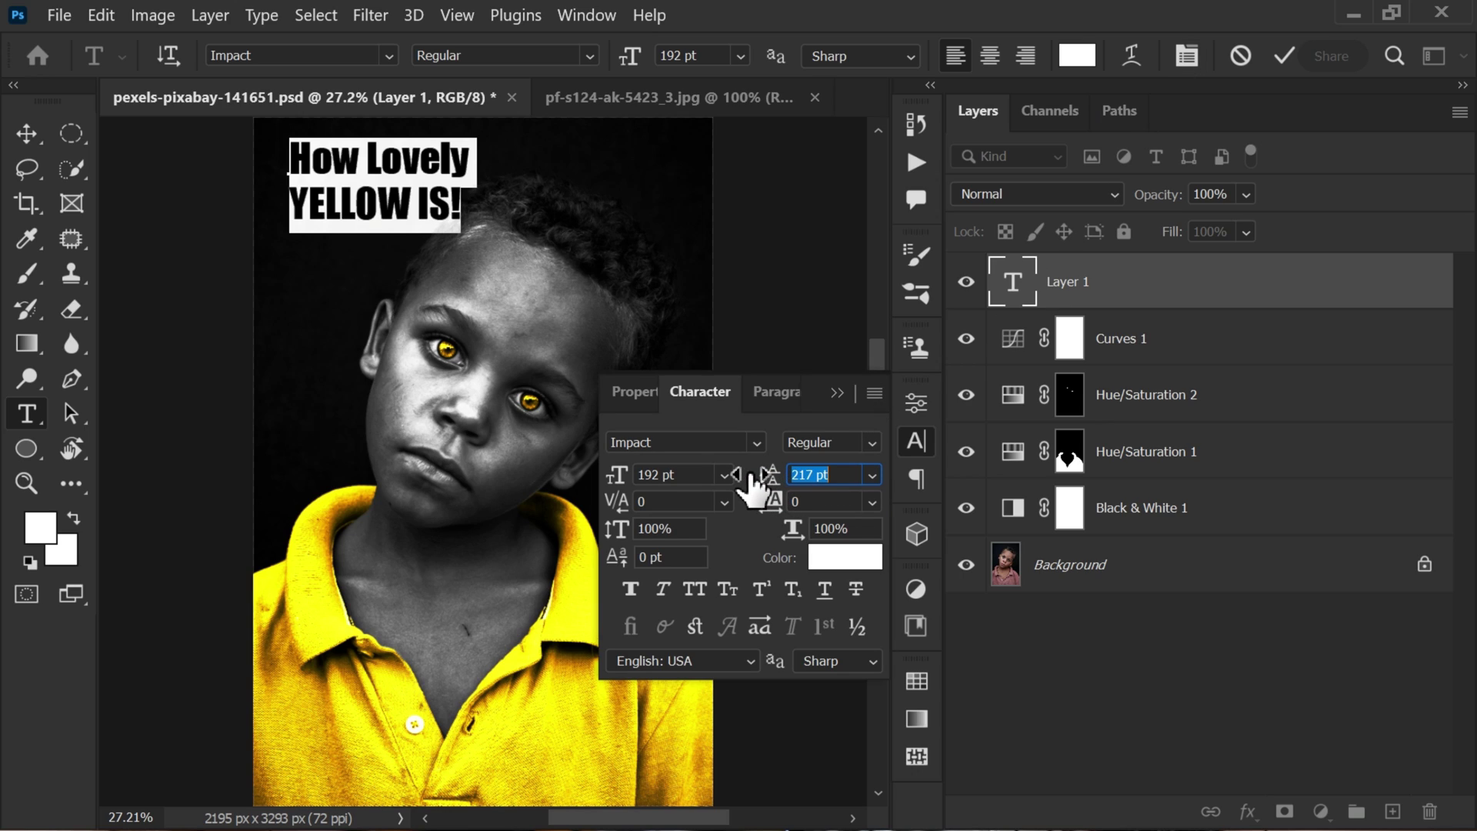
click(919, 440)
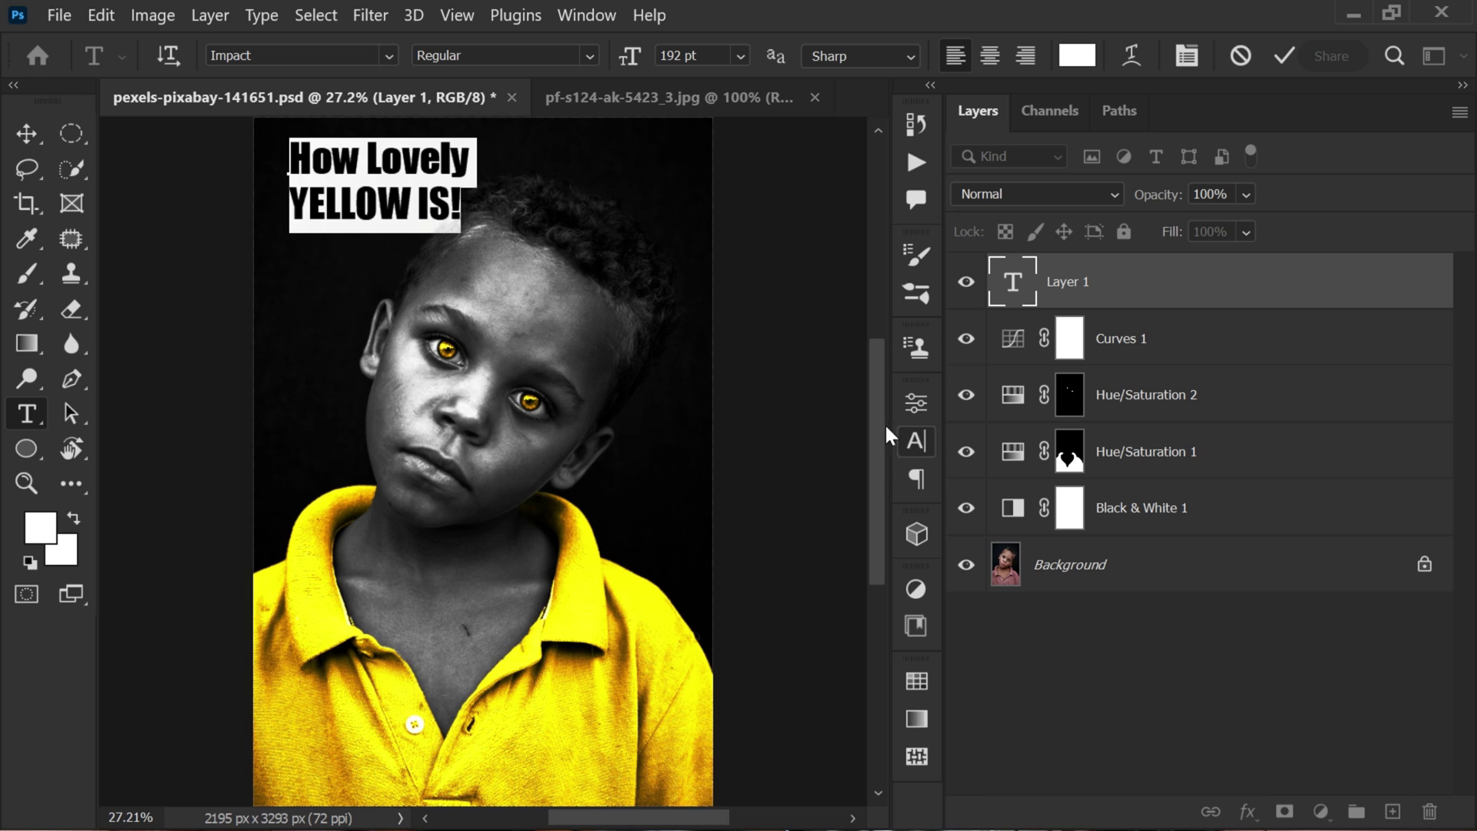
- Set 'How Lovely' in Segoe Script and shrink it to 136 pt, below the YELLOW IS! size
triple_click(385, 163)
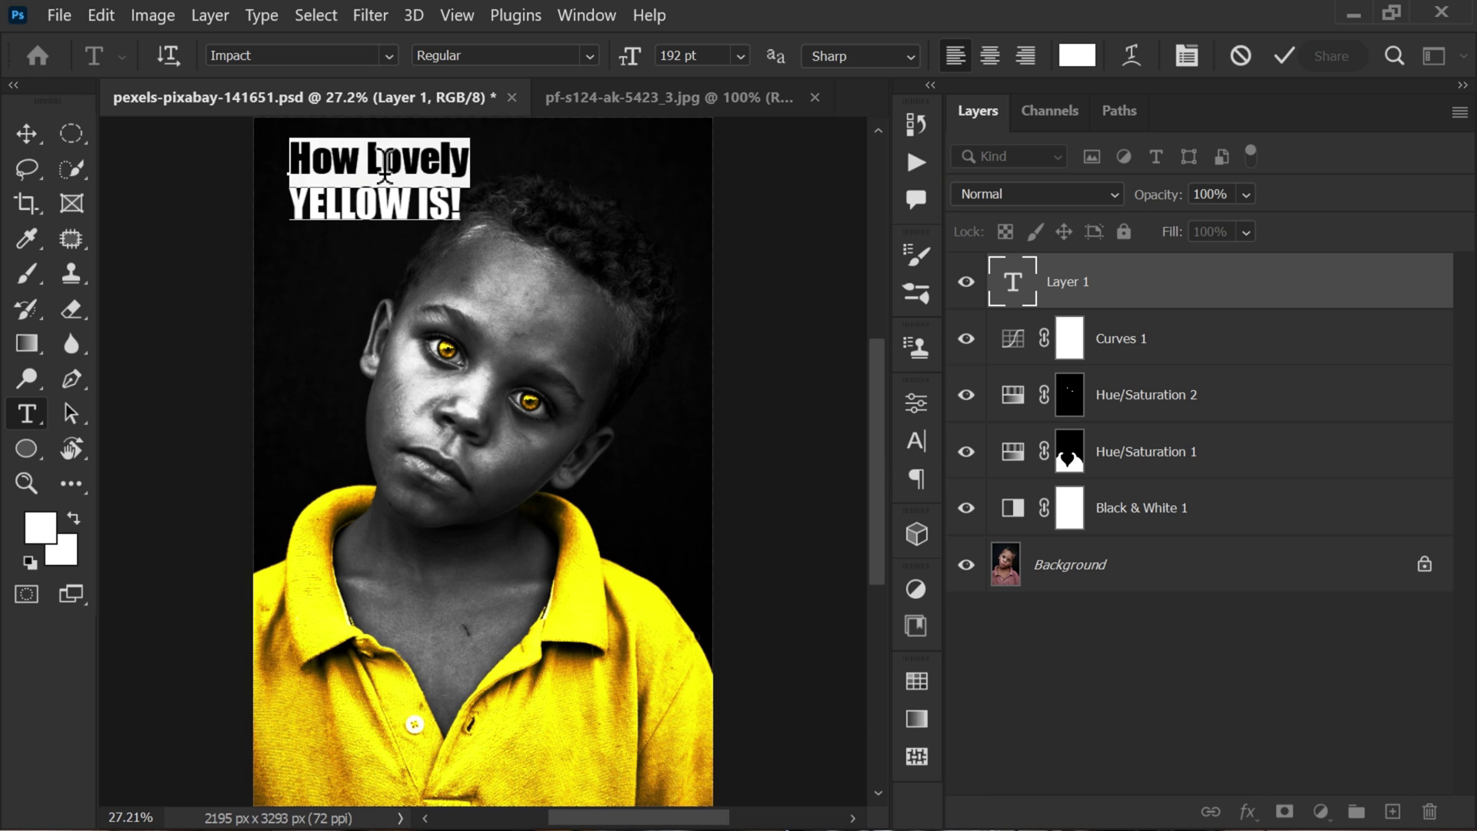
click(295, 53)
text(script)
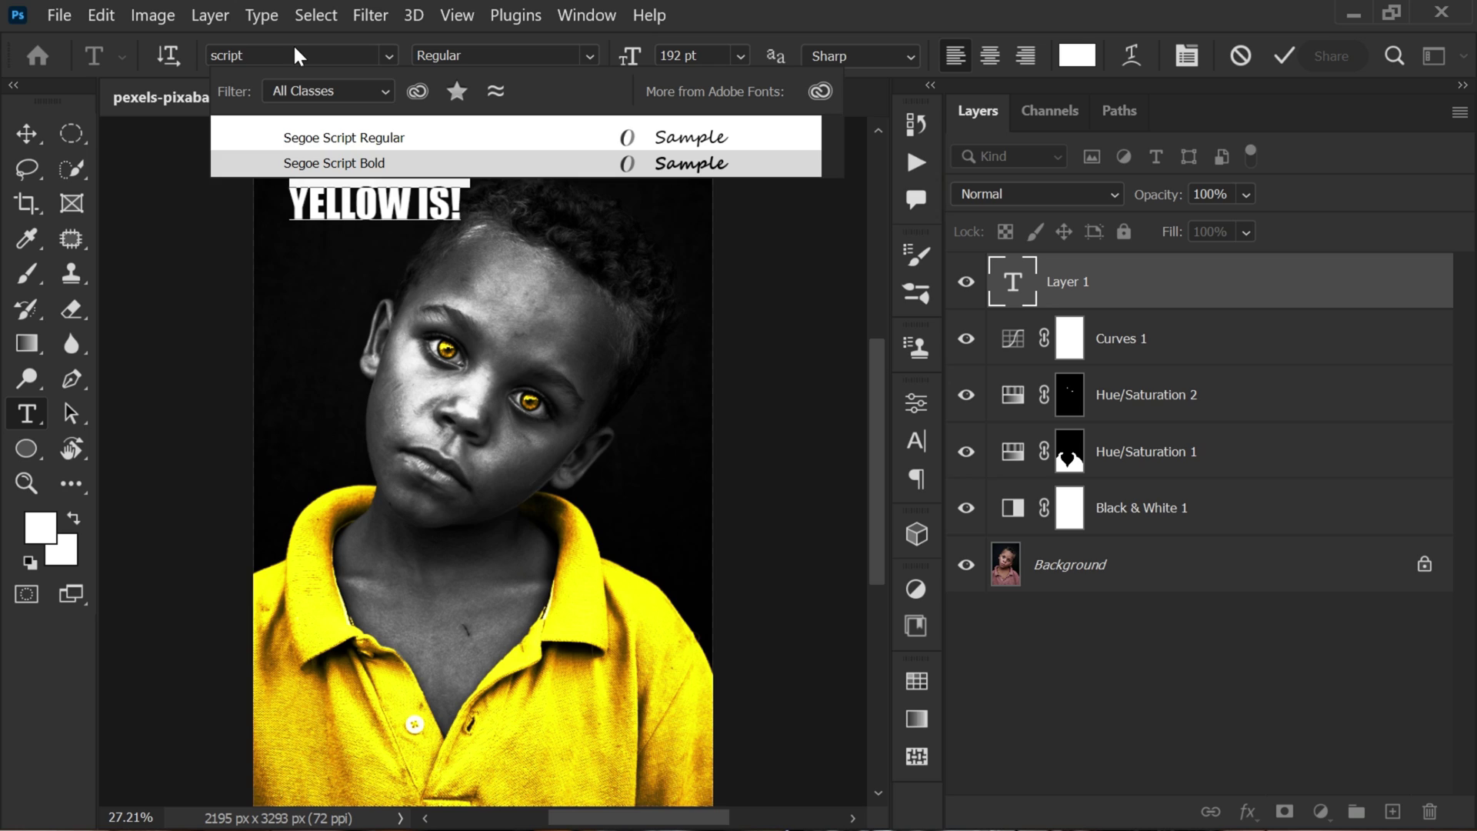
click(384, 143)
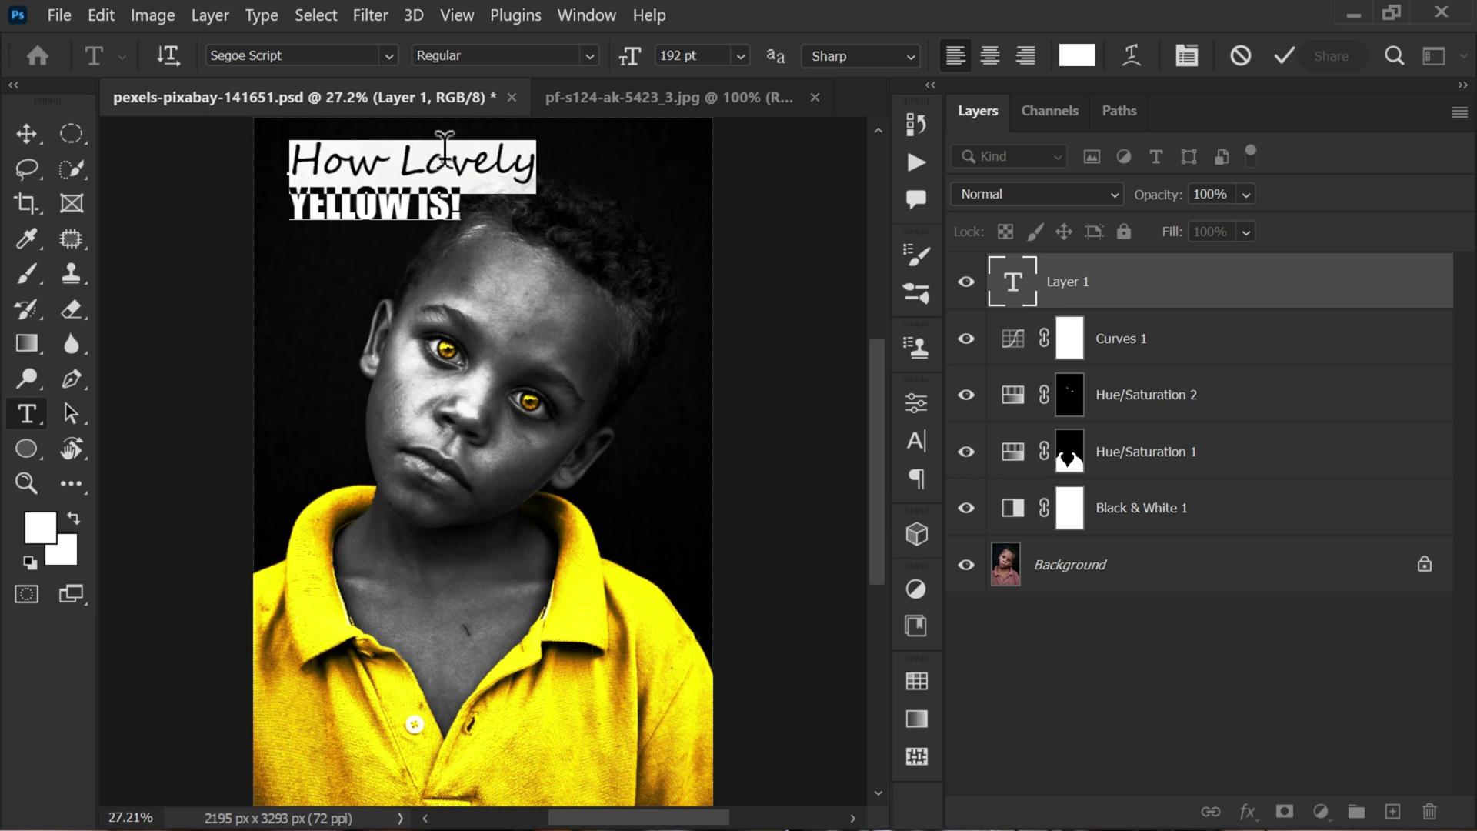
drag(627, 66, 557, 68)
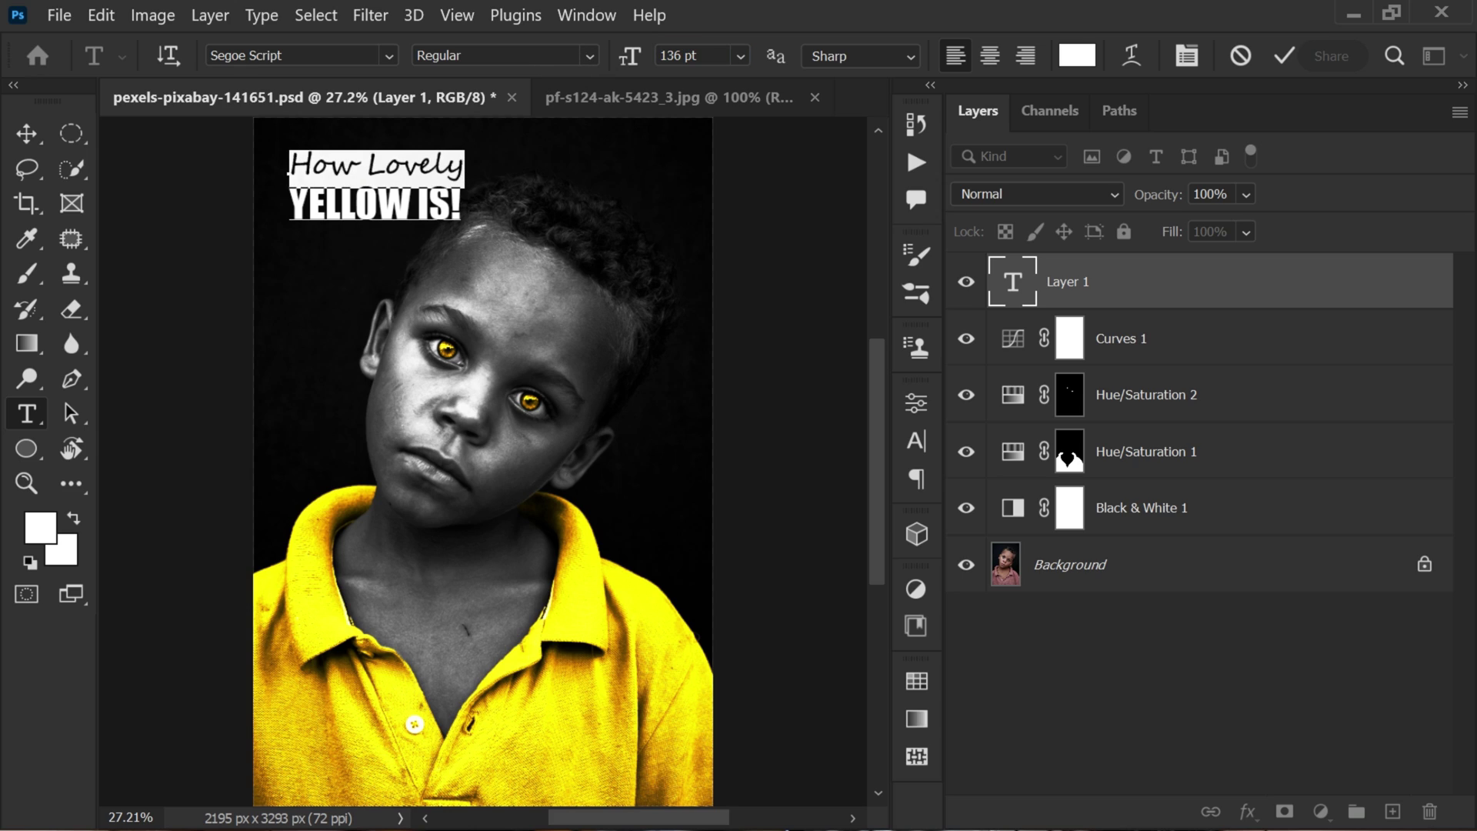
click(411, 204)
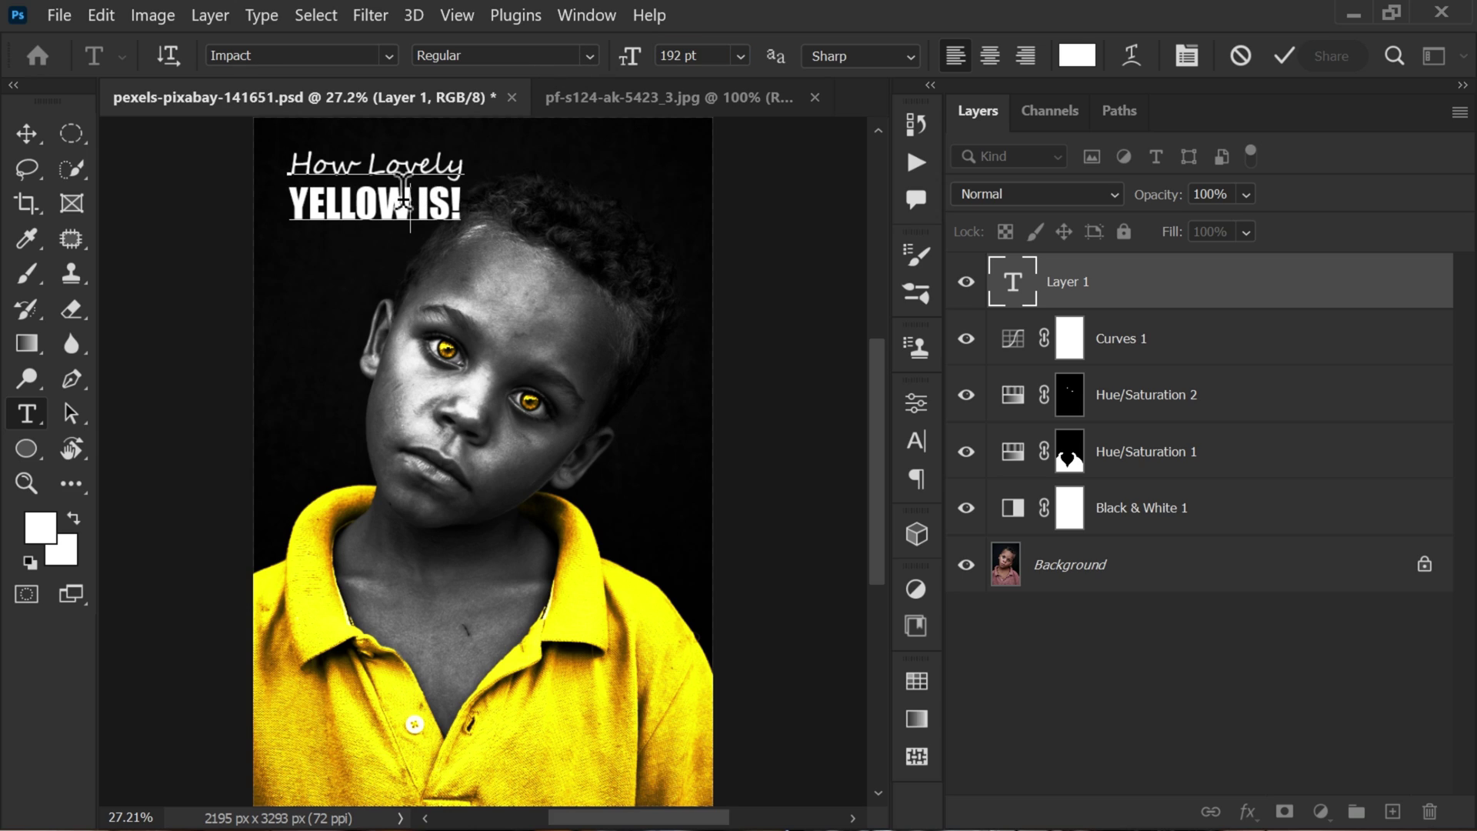
- Colour the word YELLOW with the shirt's yellow, sampled by eyedropper, and commit the text
double_click(408, 204)
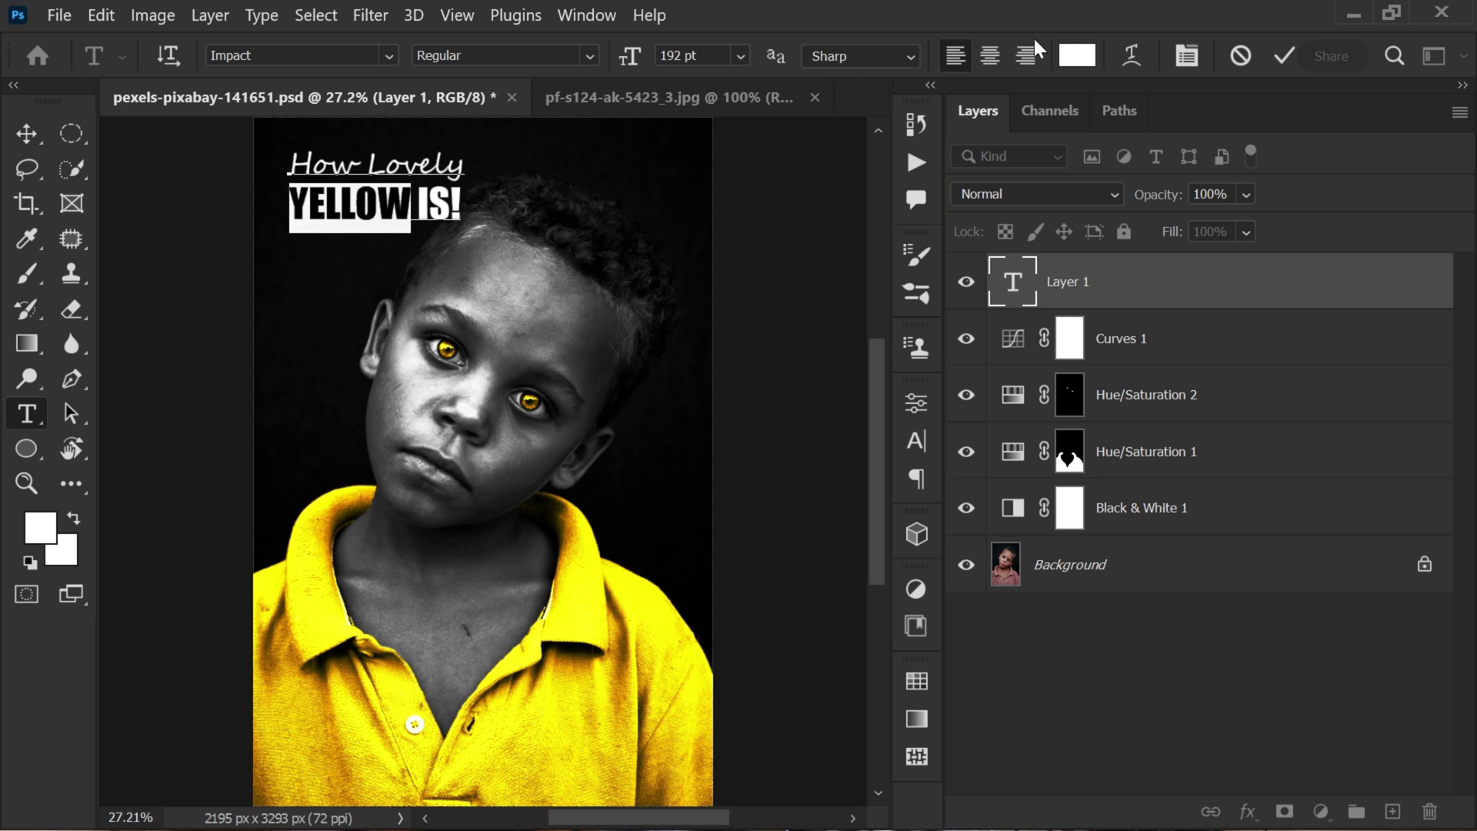
click(1077, 55)
click(623, 586)
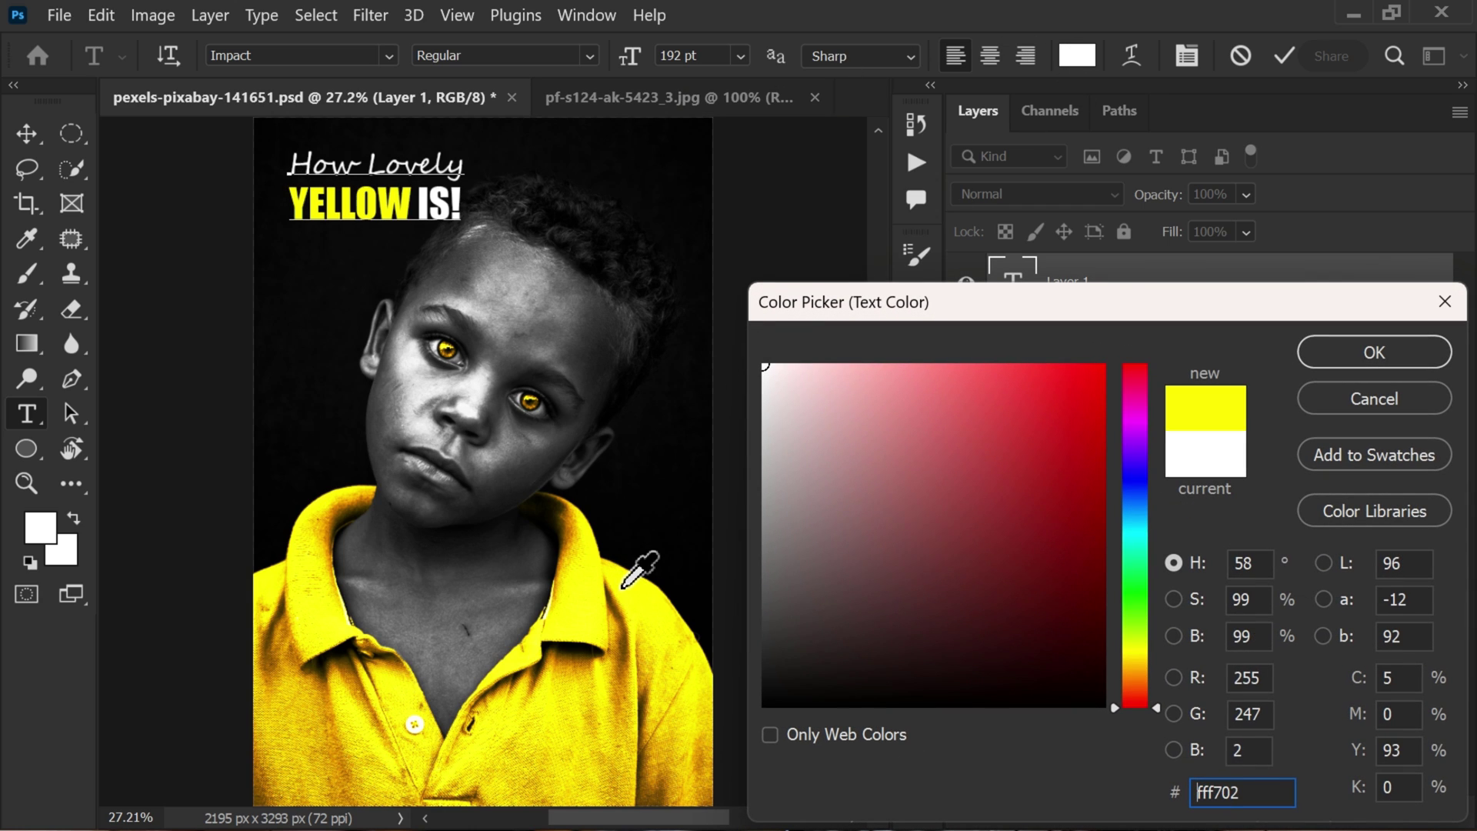
click(1354, 354)
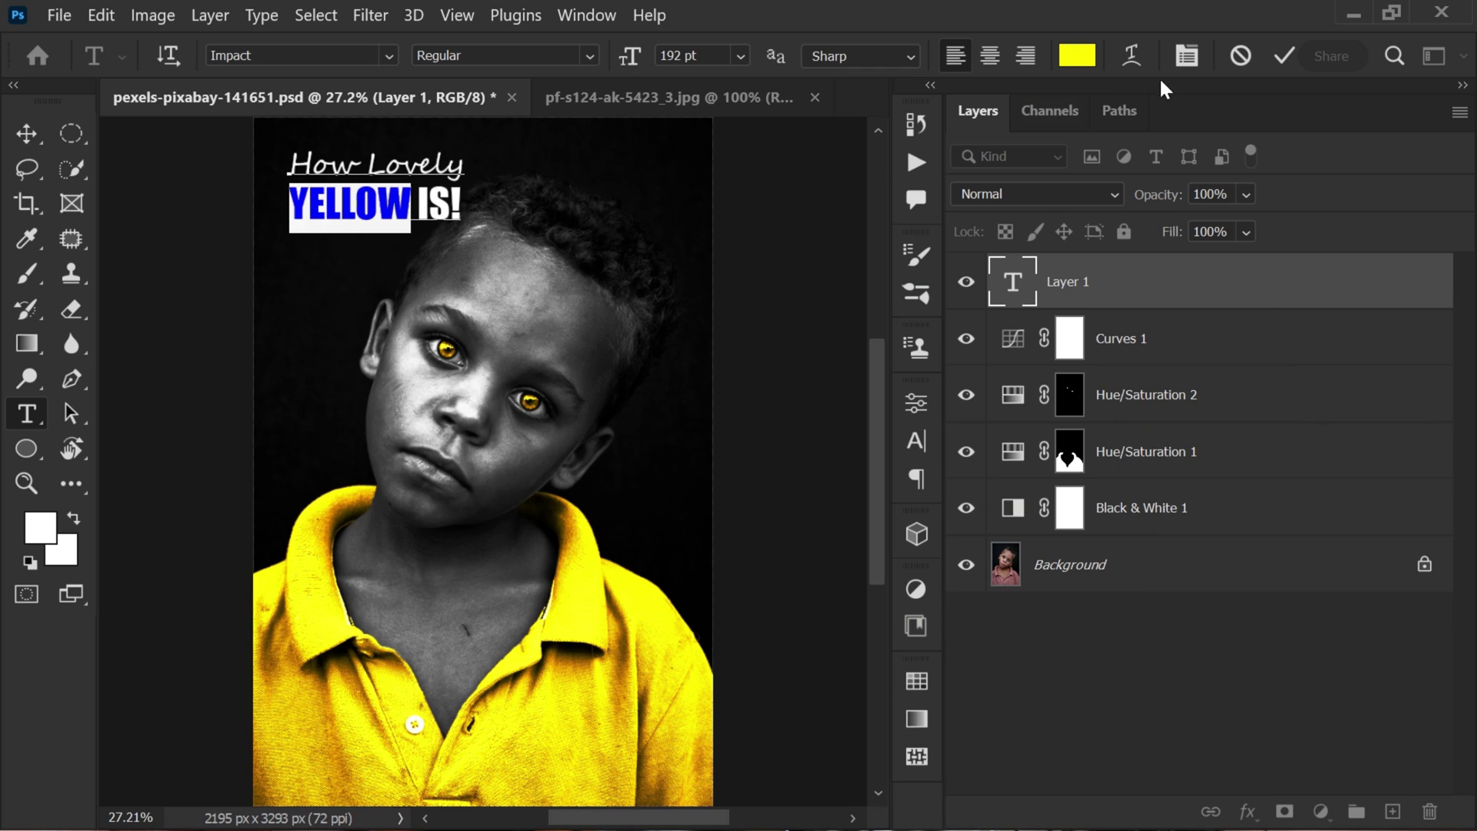
click(1273, 51)
- Scale the caption to about 108% and settle it into the photo's top-left corner
key(v)
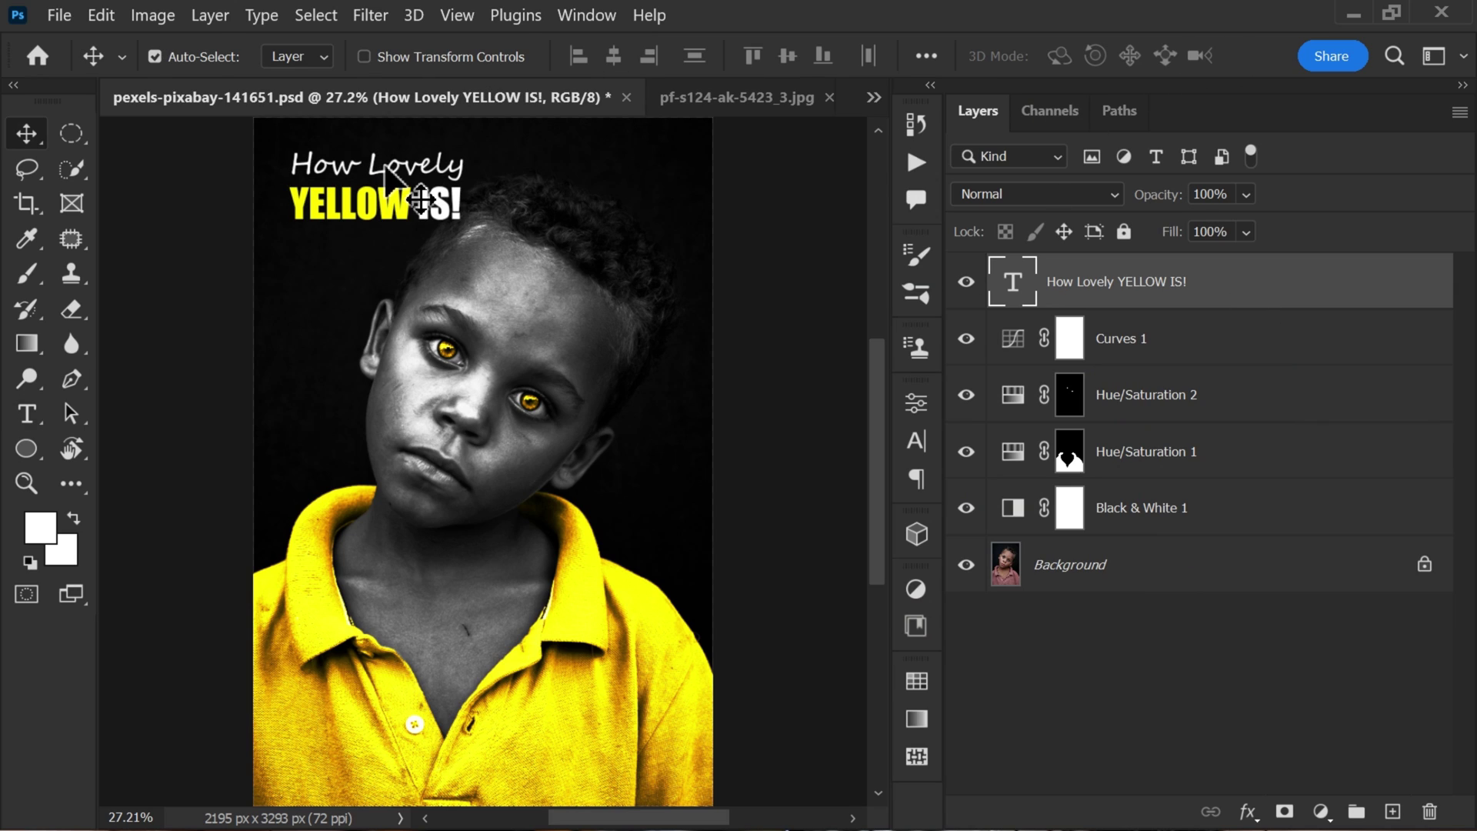
key(ctrl+t)
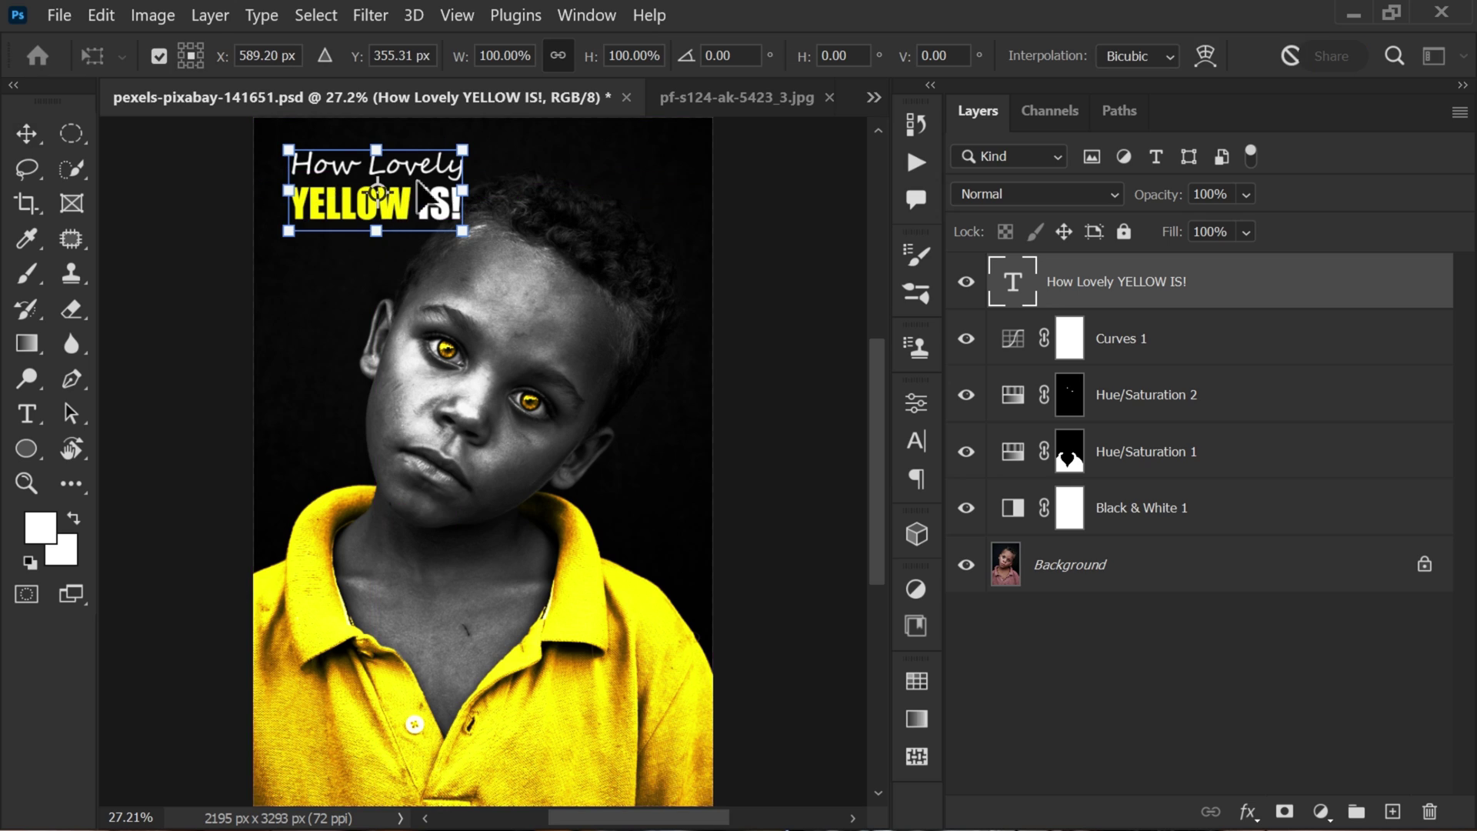
mouse_move(462, 149)
mouse_down()
mouse_move(492, 135)
mouse_move(438, 158)
mouse_move(451, 171)
mouse_up()
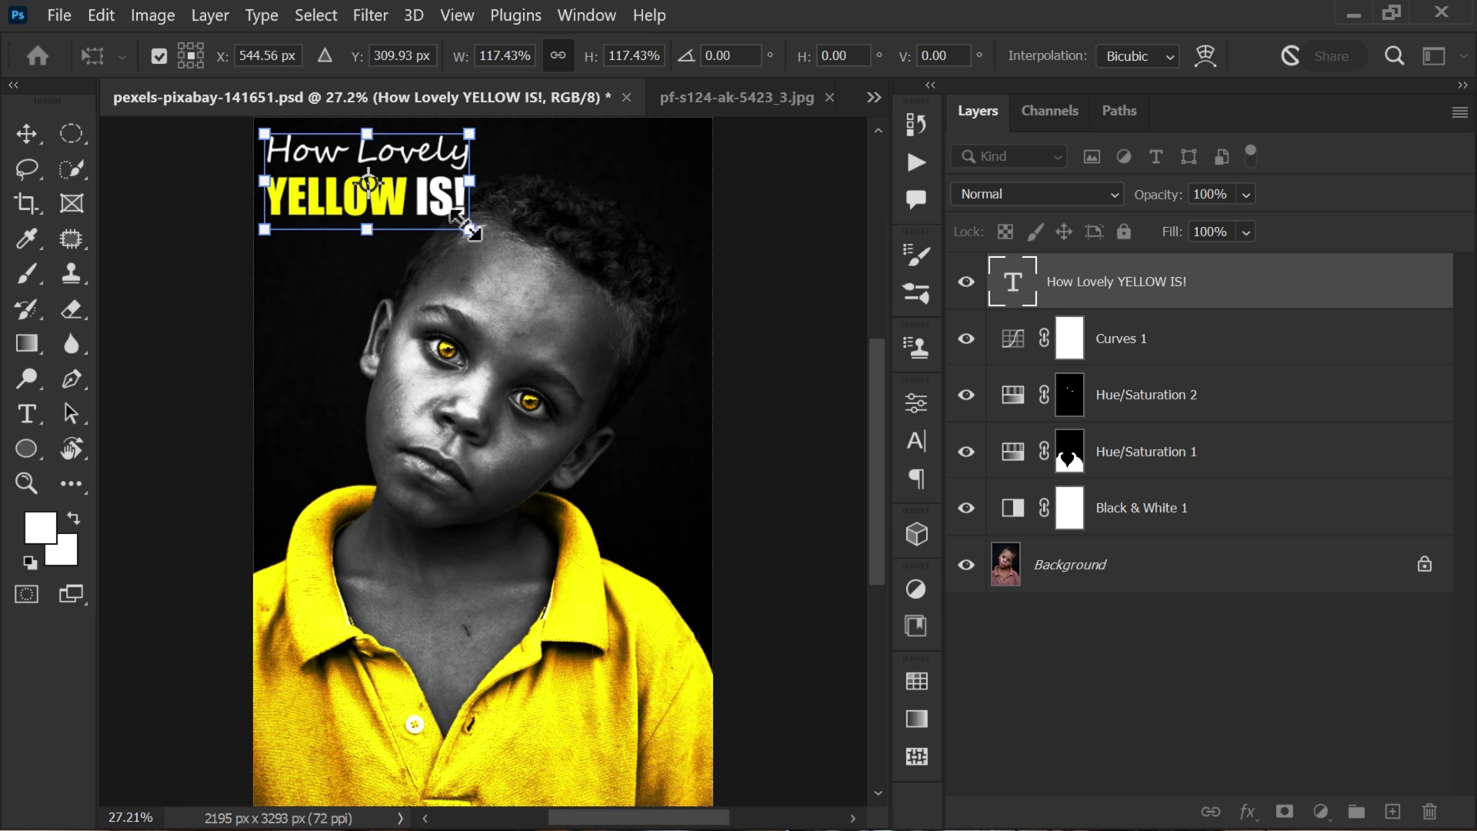
drag(467, 228, 422, 207)
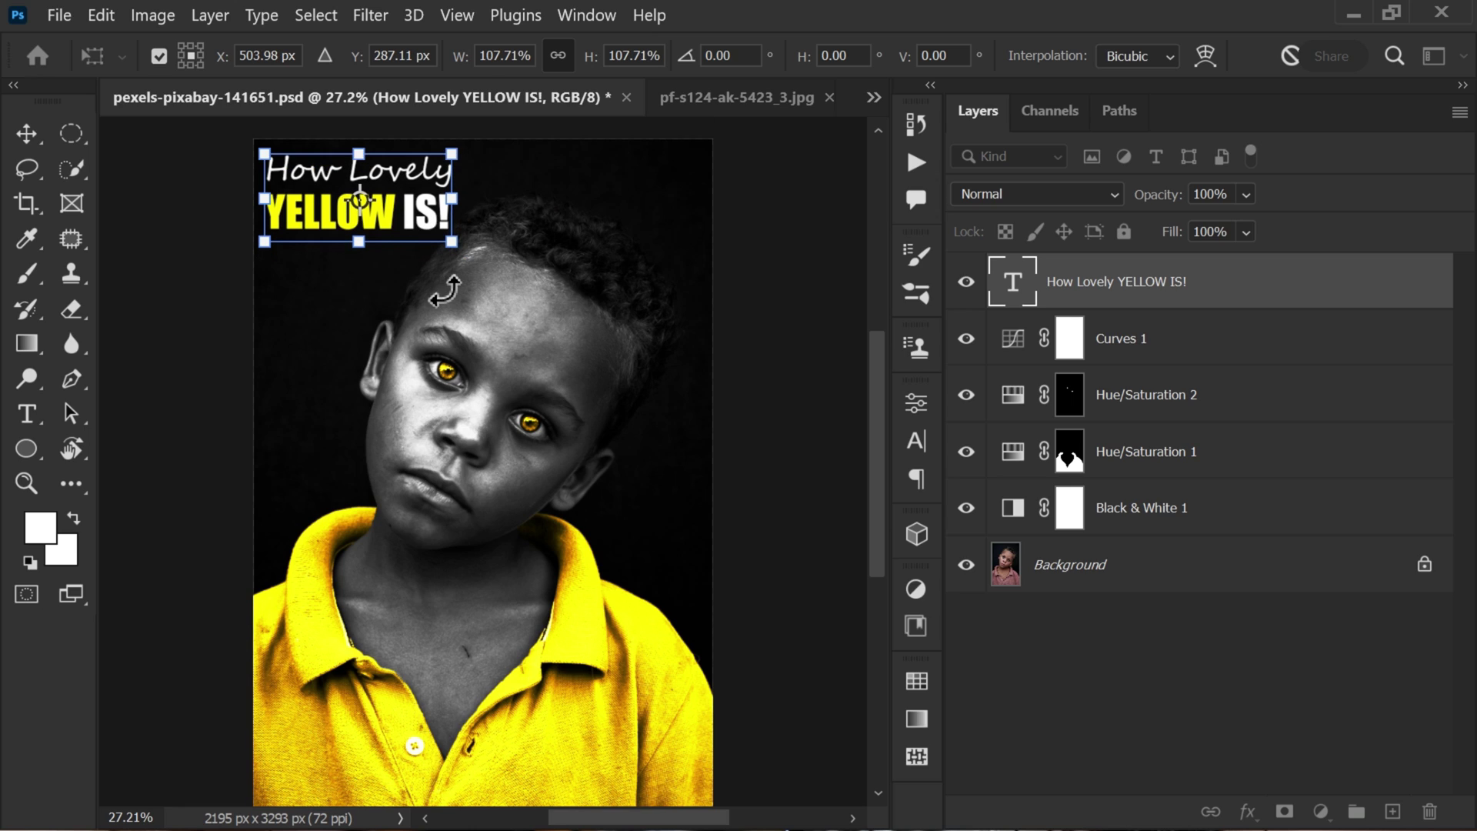
scroll(423, 207, up, 1)
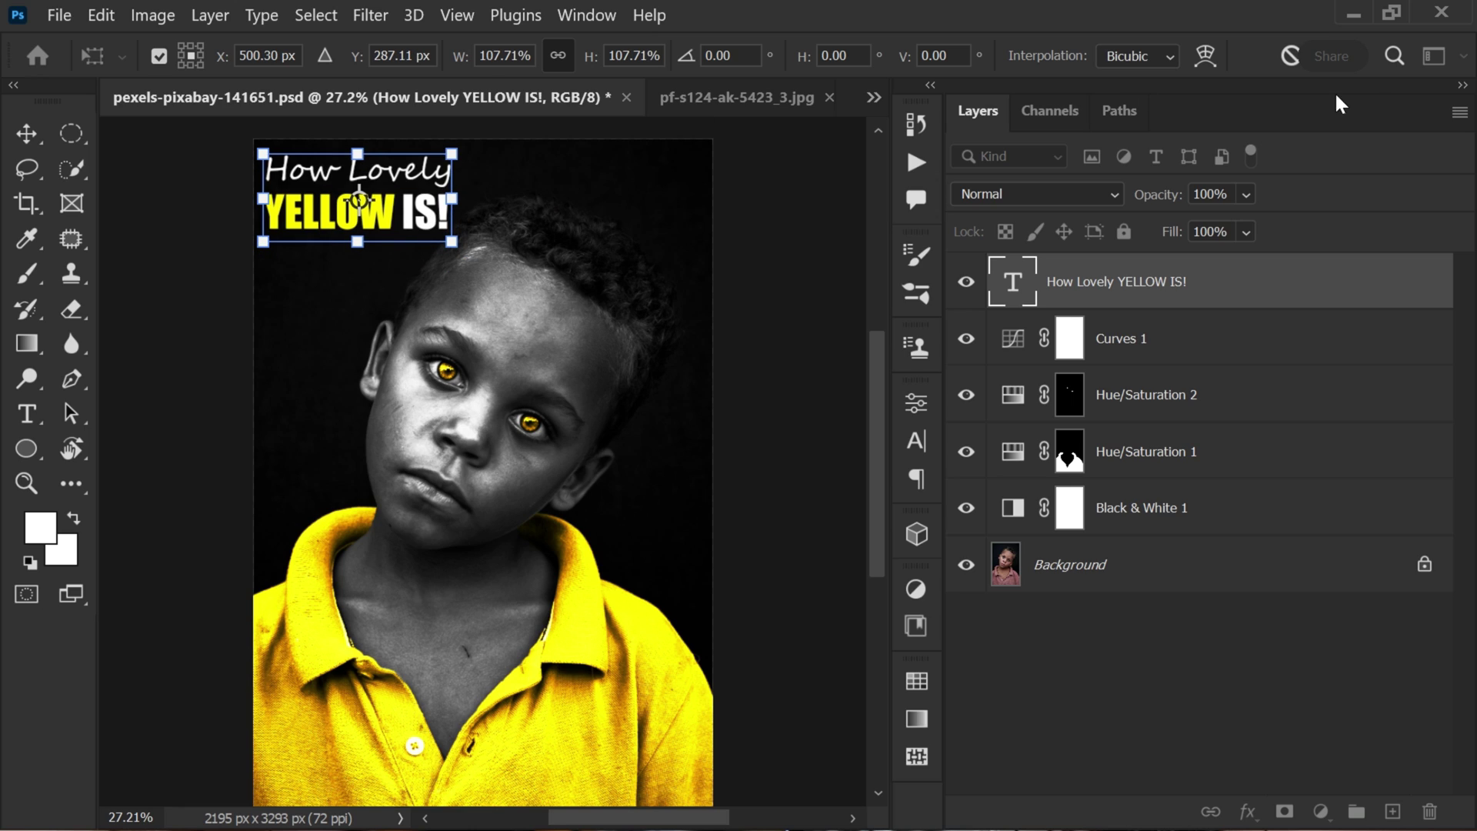
key(Return)
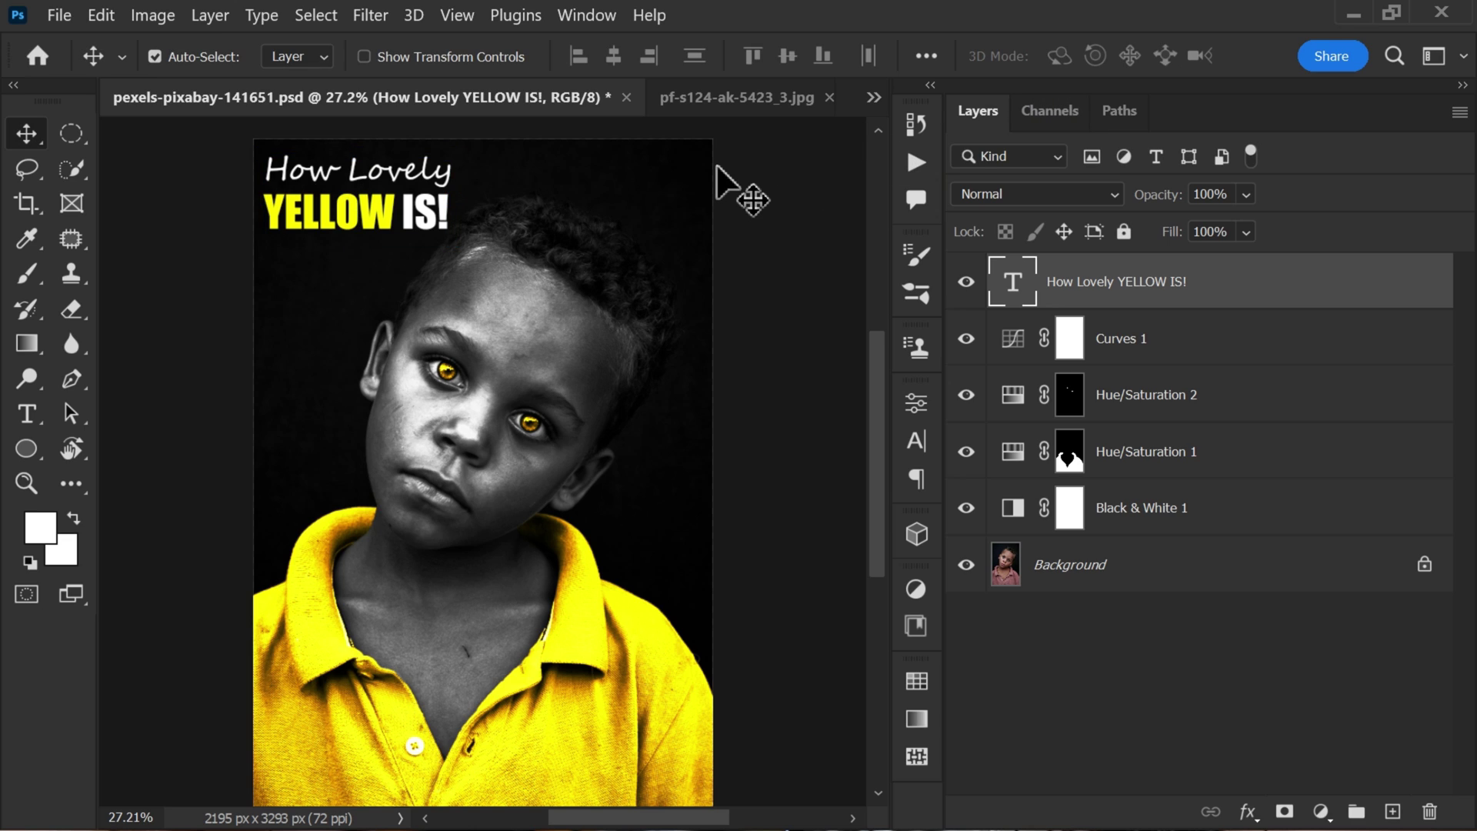
- Bring the scratch texture into the portrait, aligned to the left edge over the title
click(699, 97)
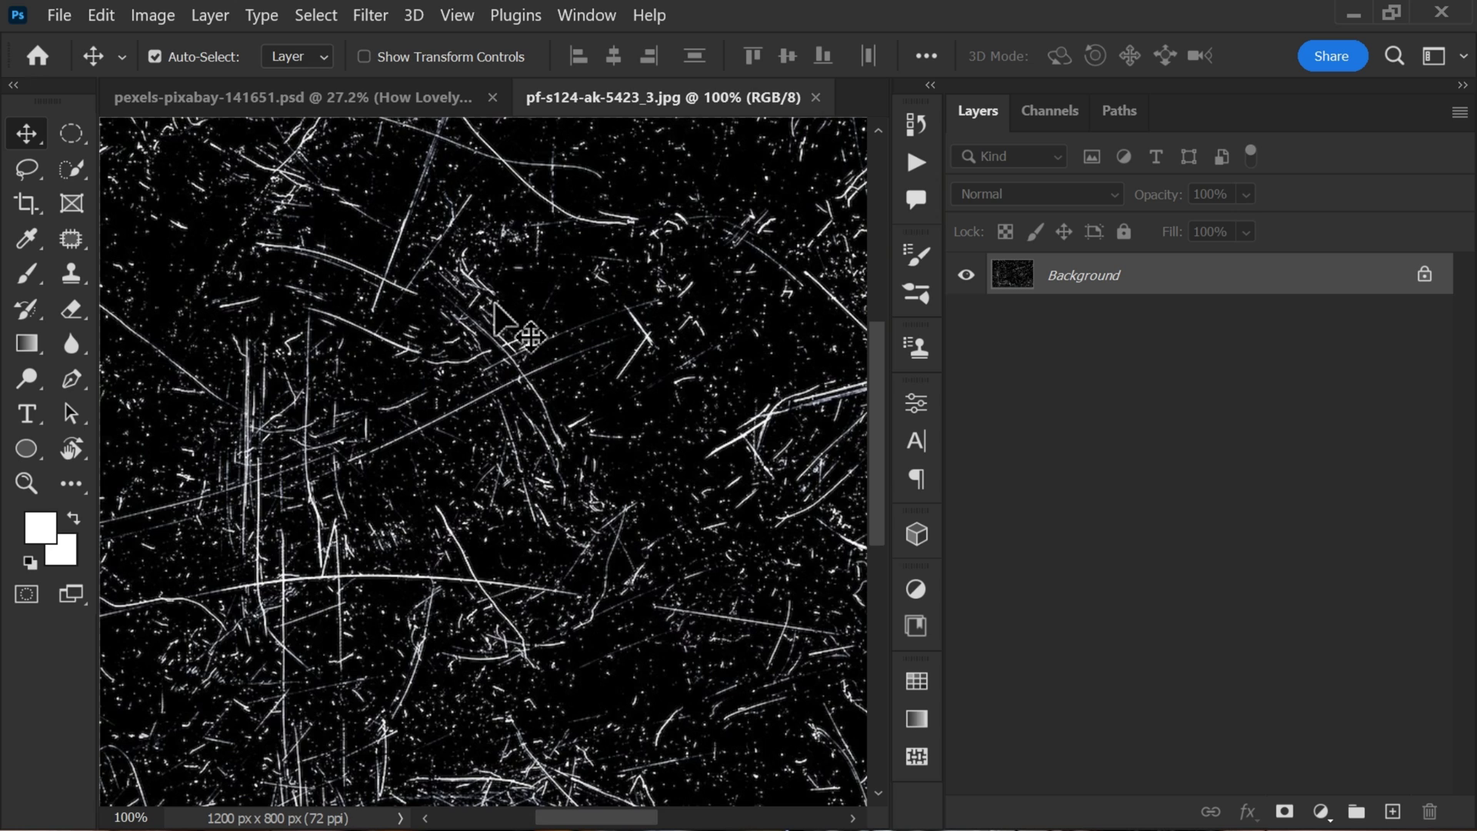
key(ctrl+0)
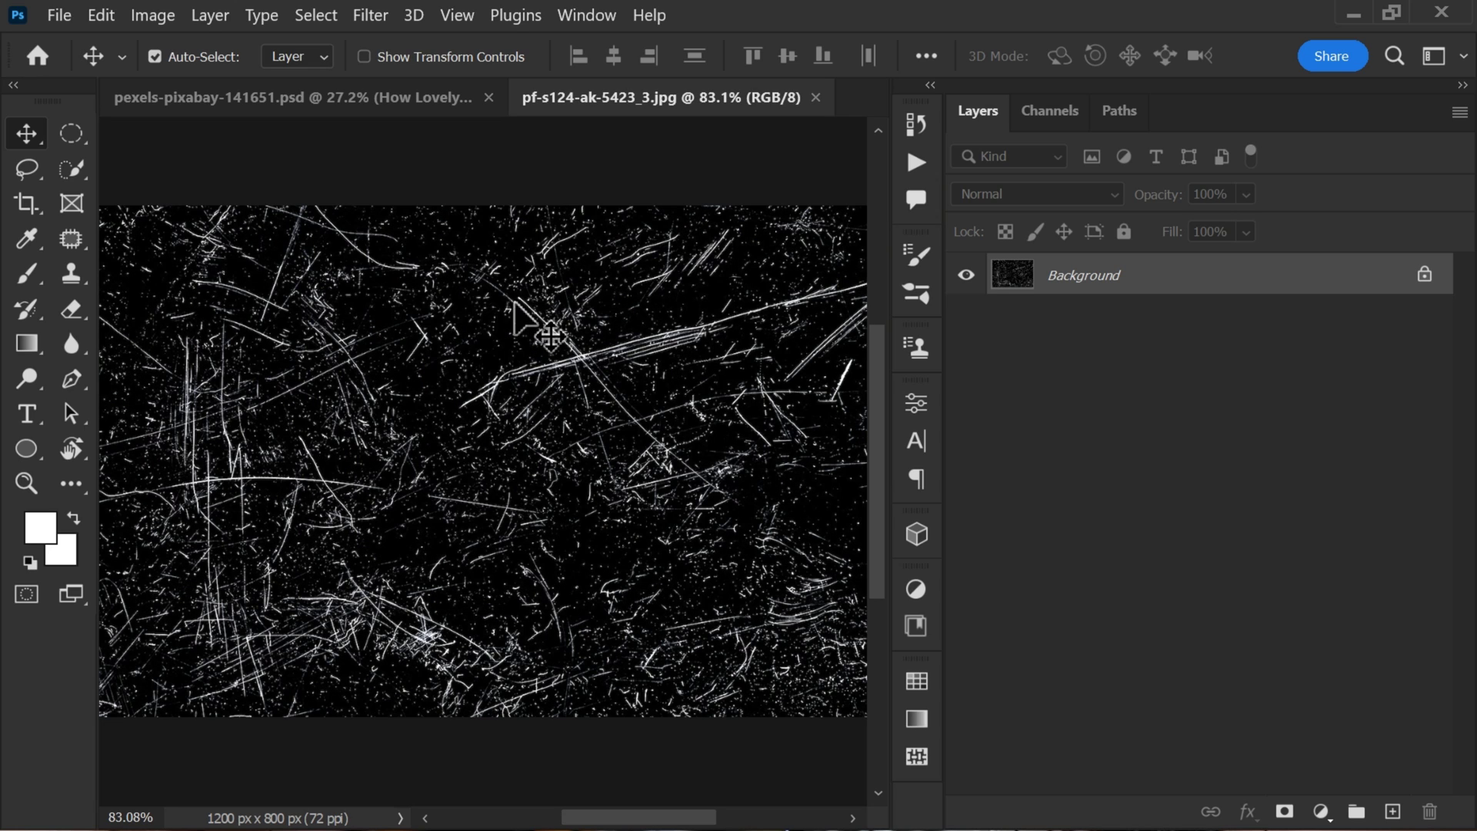
drag(531, 319, 397, 196)
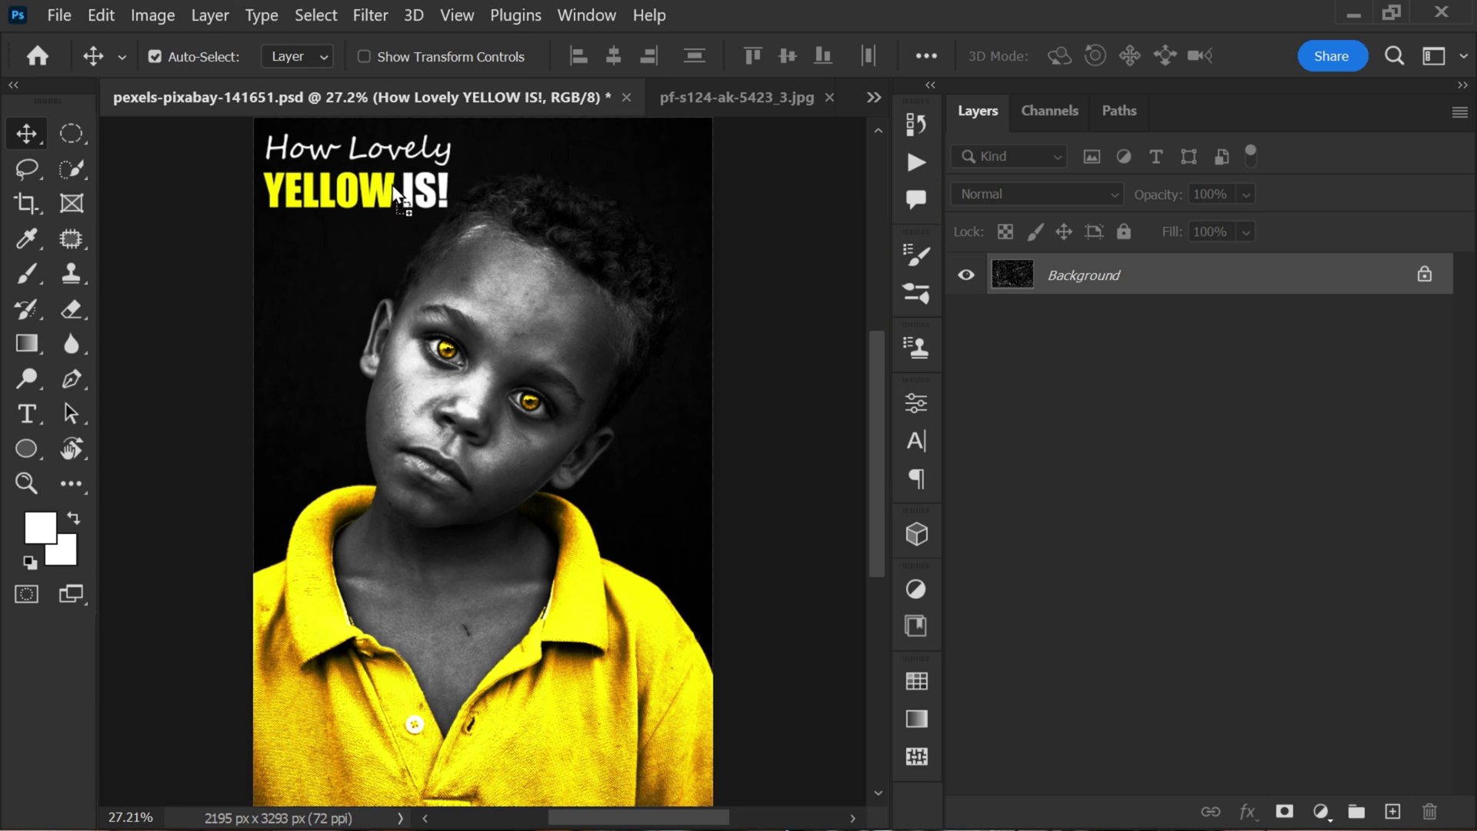
drag(434, 239, 411, 225)
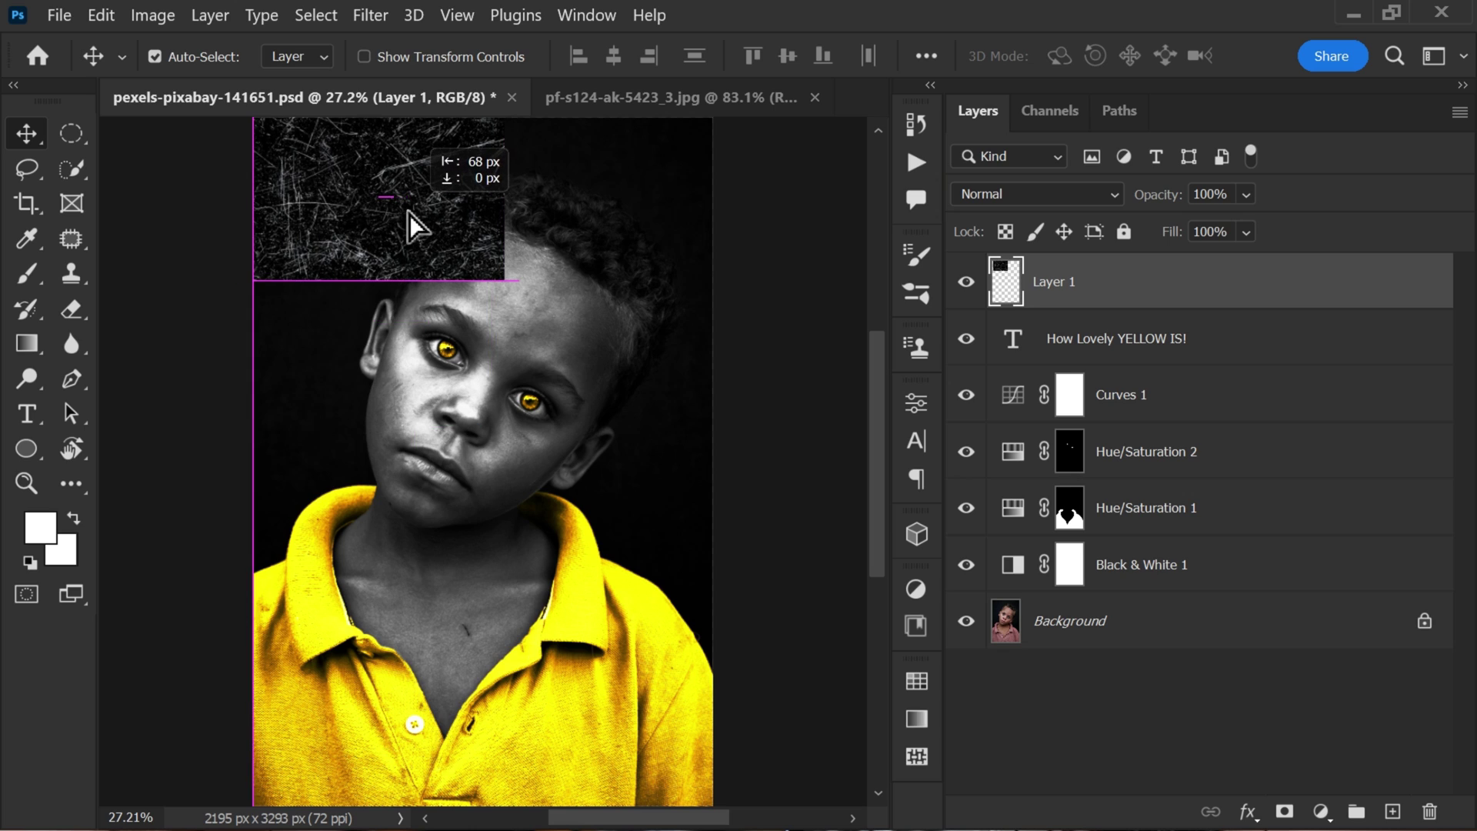
- Clip the scratch texture to the title text with Subtract blending
right_click(1115, 284)
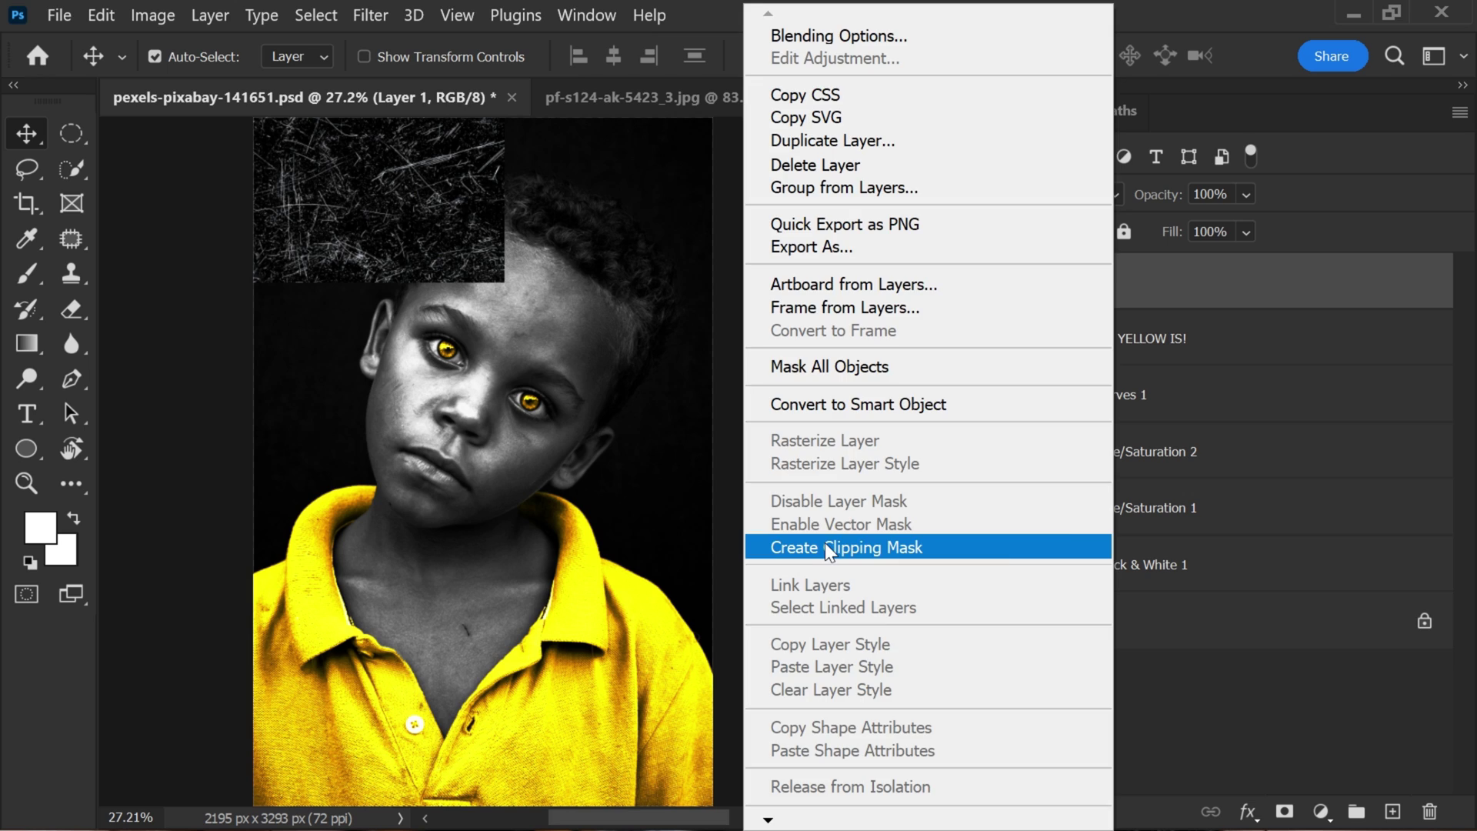
click(824, 548)
click(1004, 194)
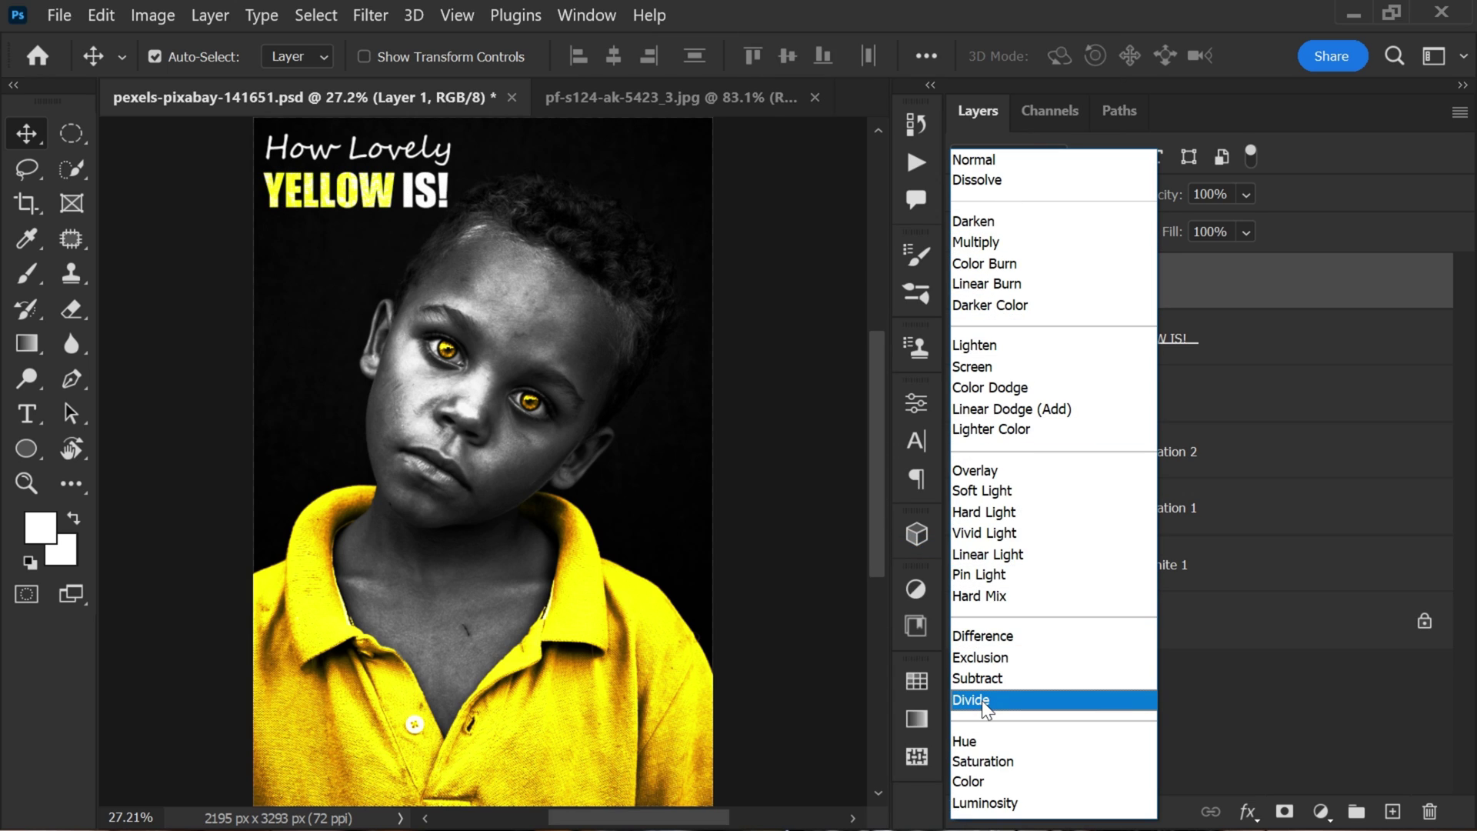
click(980, 678)
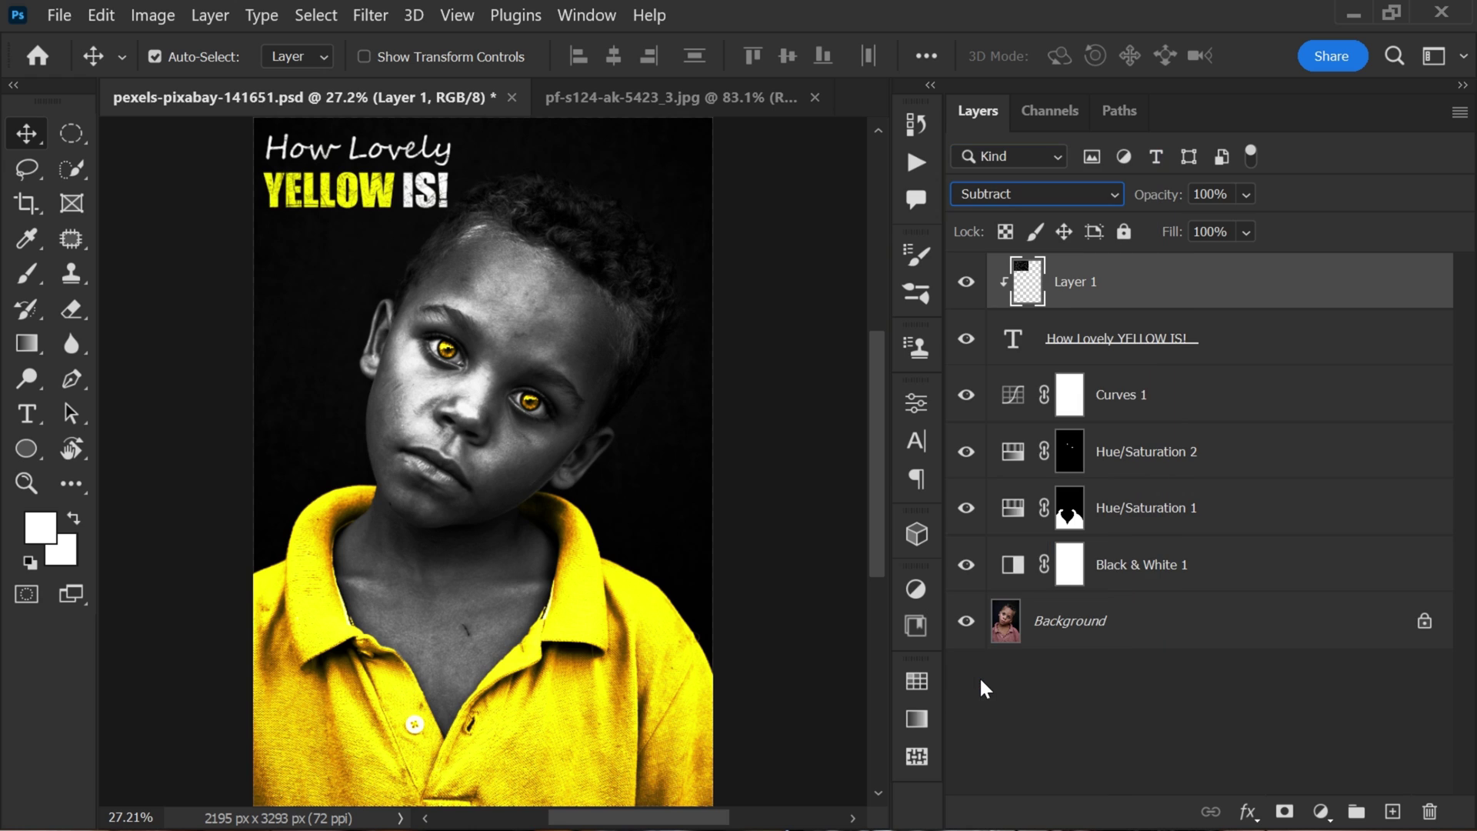
- Zoom in to inspect the scratched YELLOW lettering, then zoom out to the boy's face
click(1185, 661)
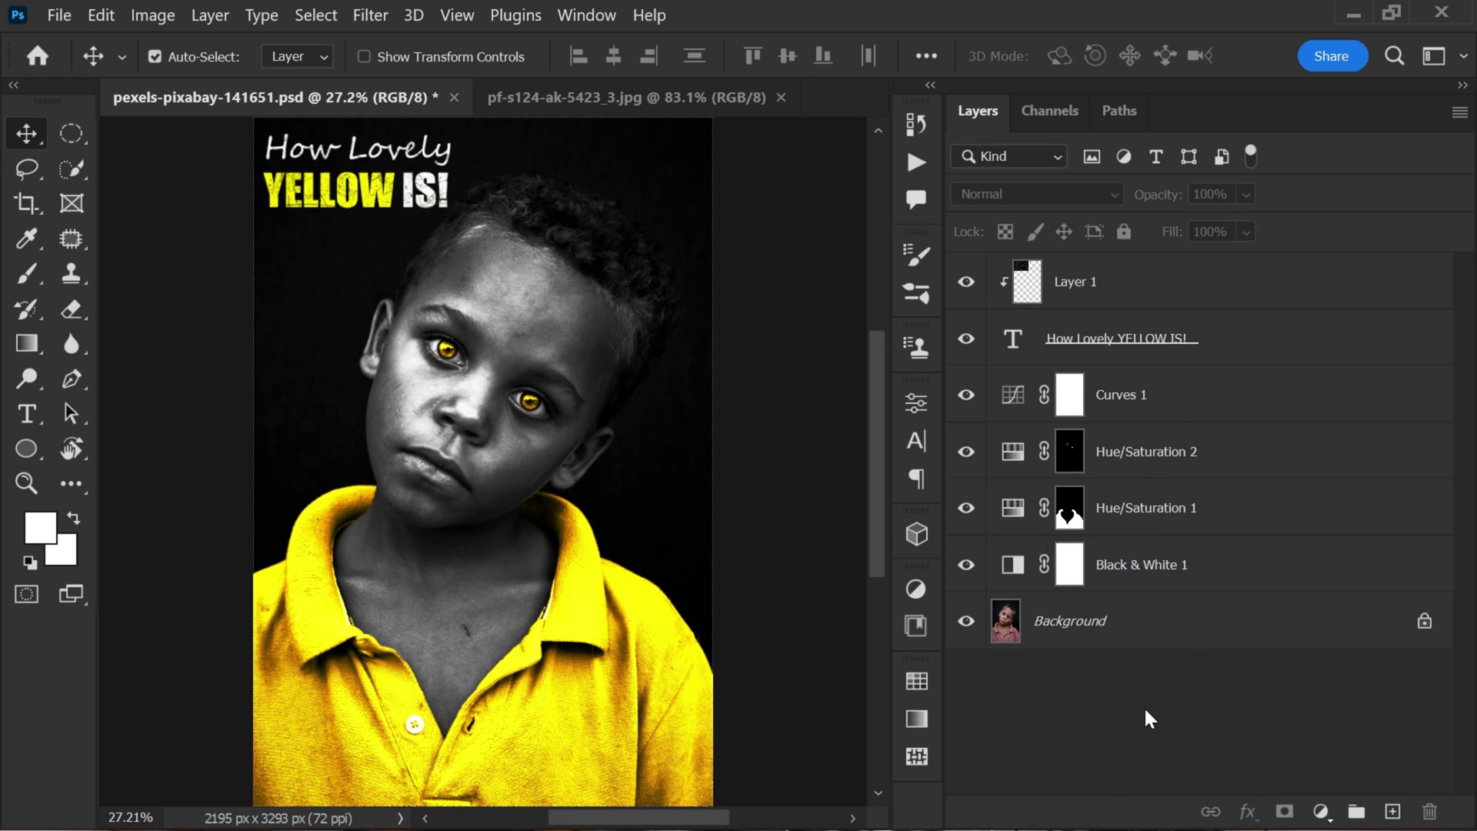
key(z)
mouse_move(372, 223)
mouse_down()
mouse_move(471, 241)
mouse_move(415, 213)
mouse_up()
drag(698, 297, 698, 343)
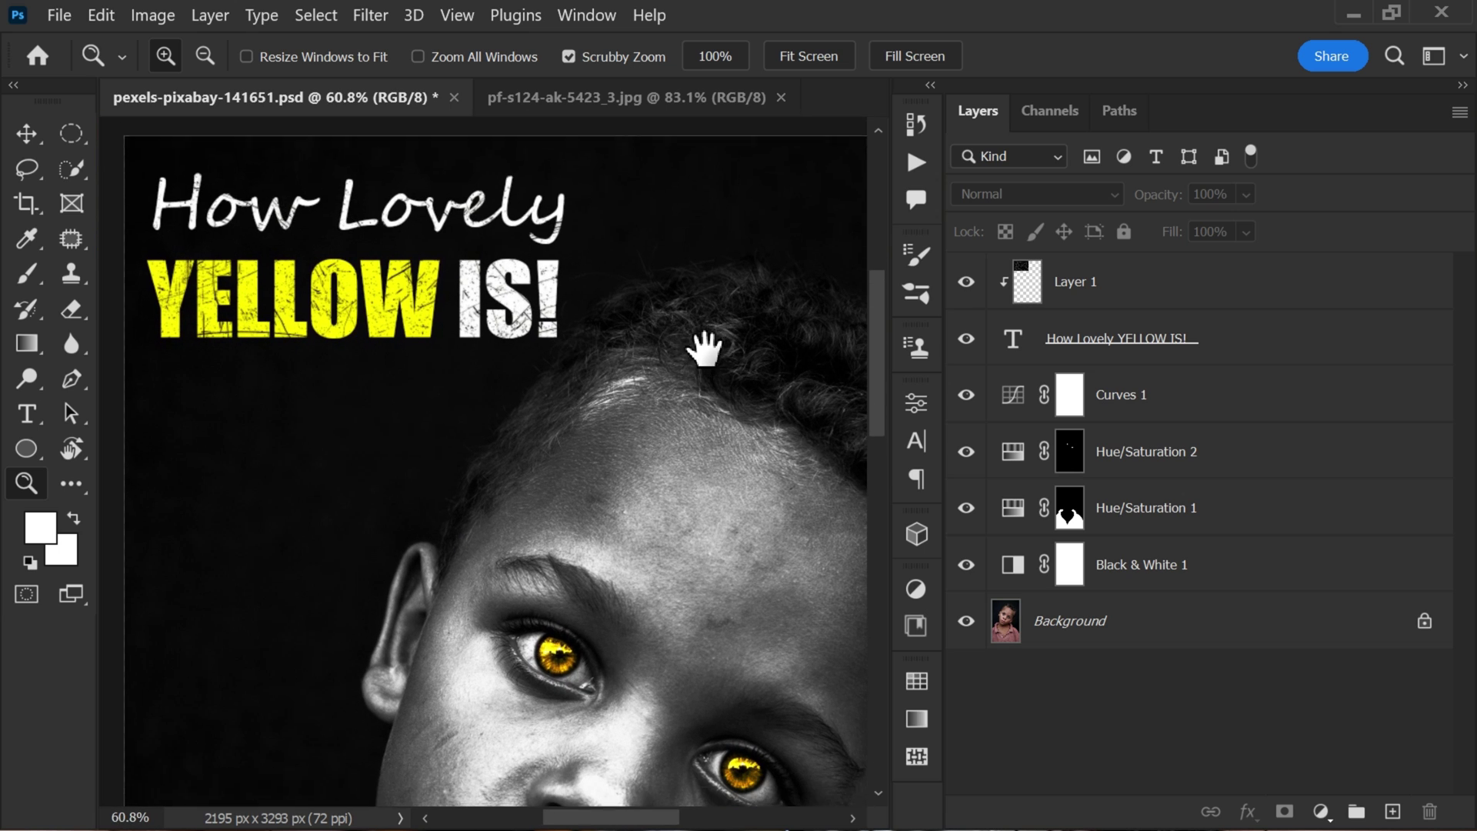
drag(680, 536, 646, 343)
- Select the Hue/Saturation 2 eye-colour mask and zoom in close on the boy's eyes
key(v)
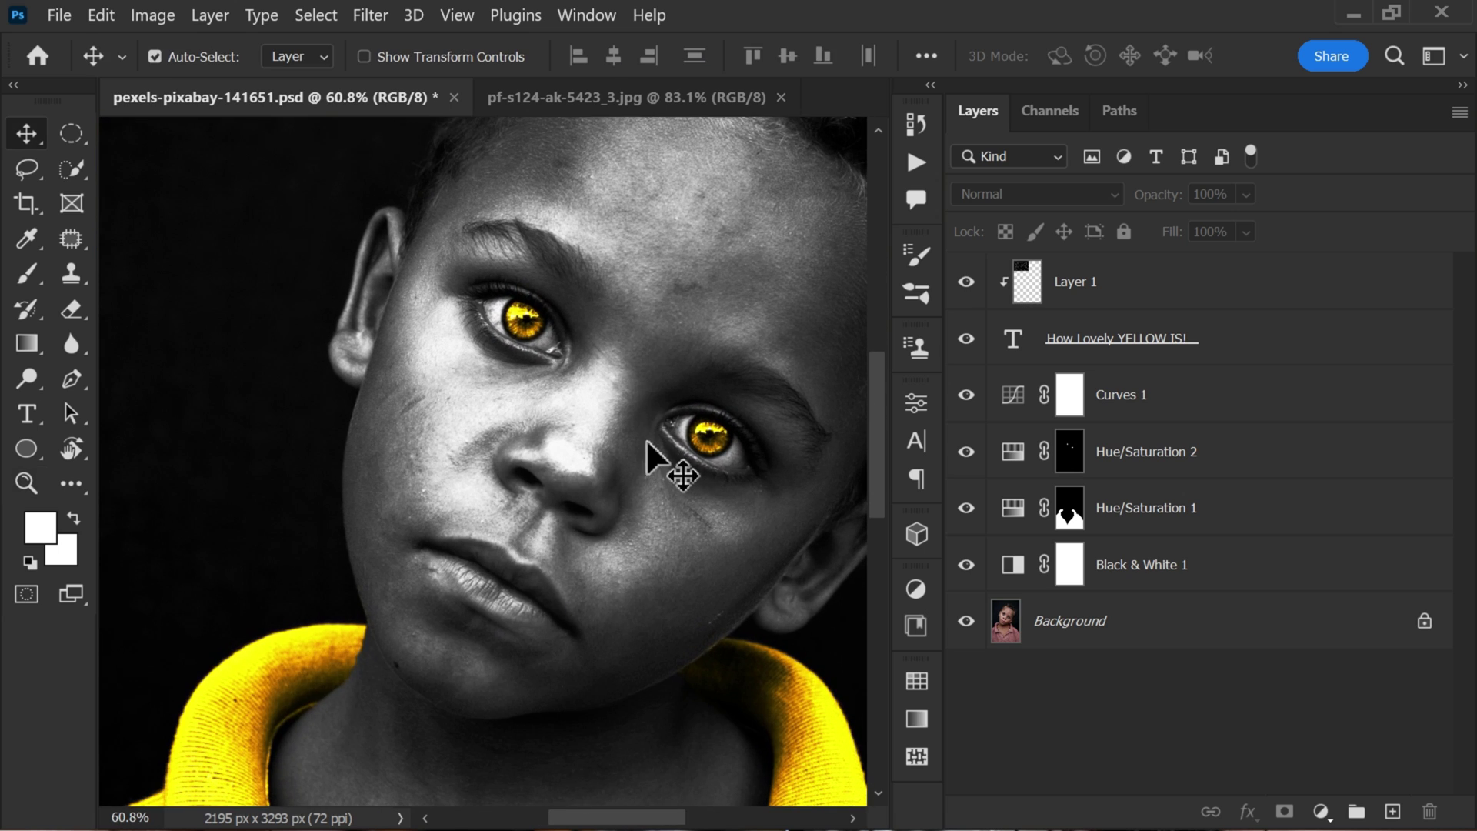
mouse_move(647, 442)
mouse_down()
mouse_move(690, 469)
mouse_move(719, 422)
mouse_up()
key(z)
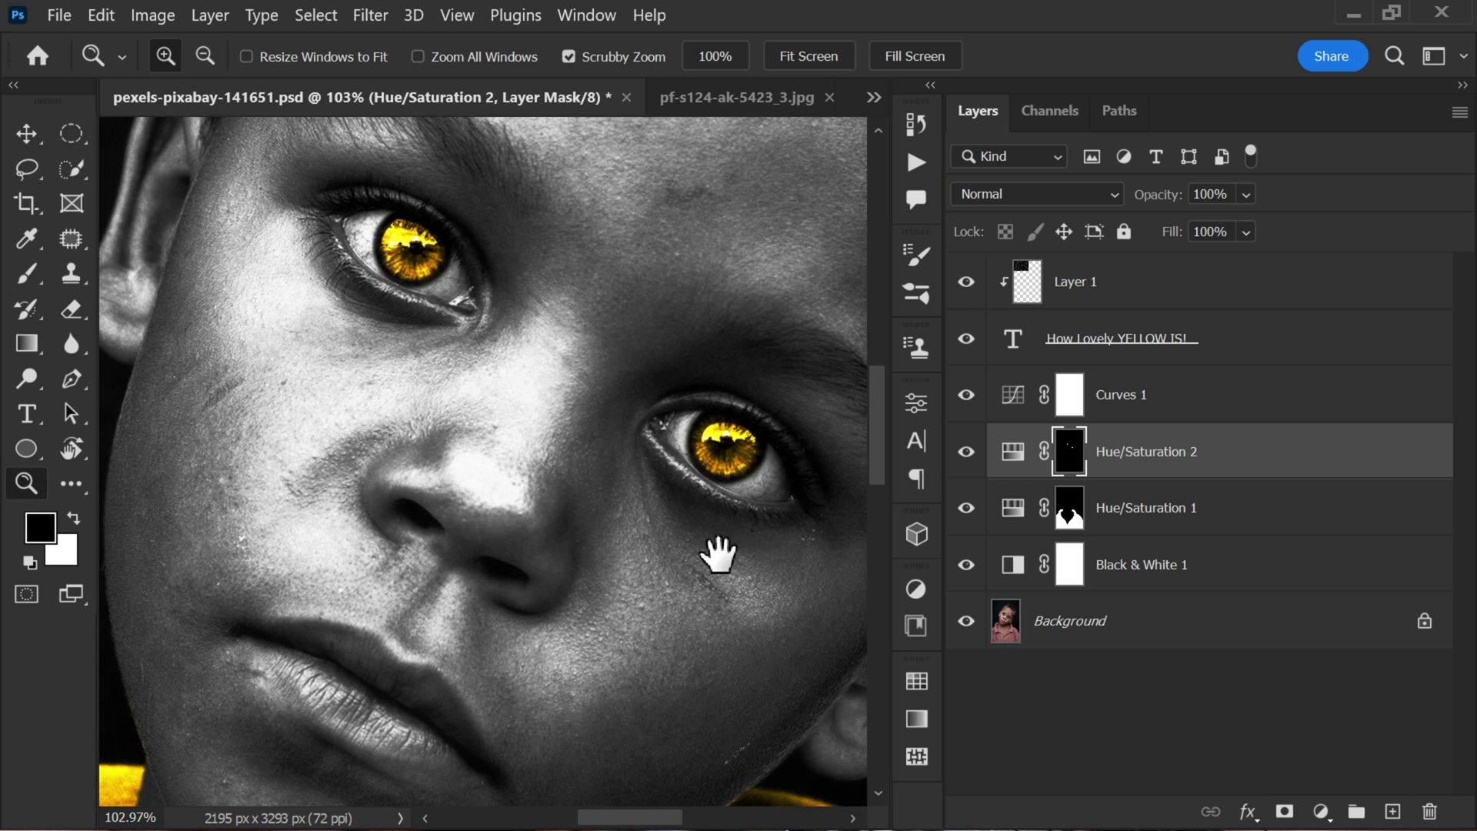
mouse_move(715, 550)
mouse_down()
mouse_move(715, 400)
mouse_move(686, 543)
mouse_move(688, 676)
mouse_up()
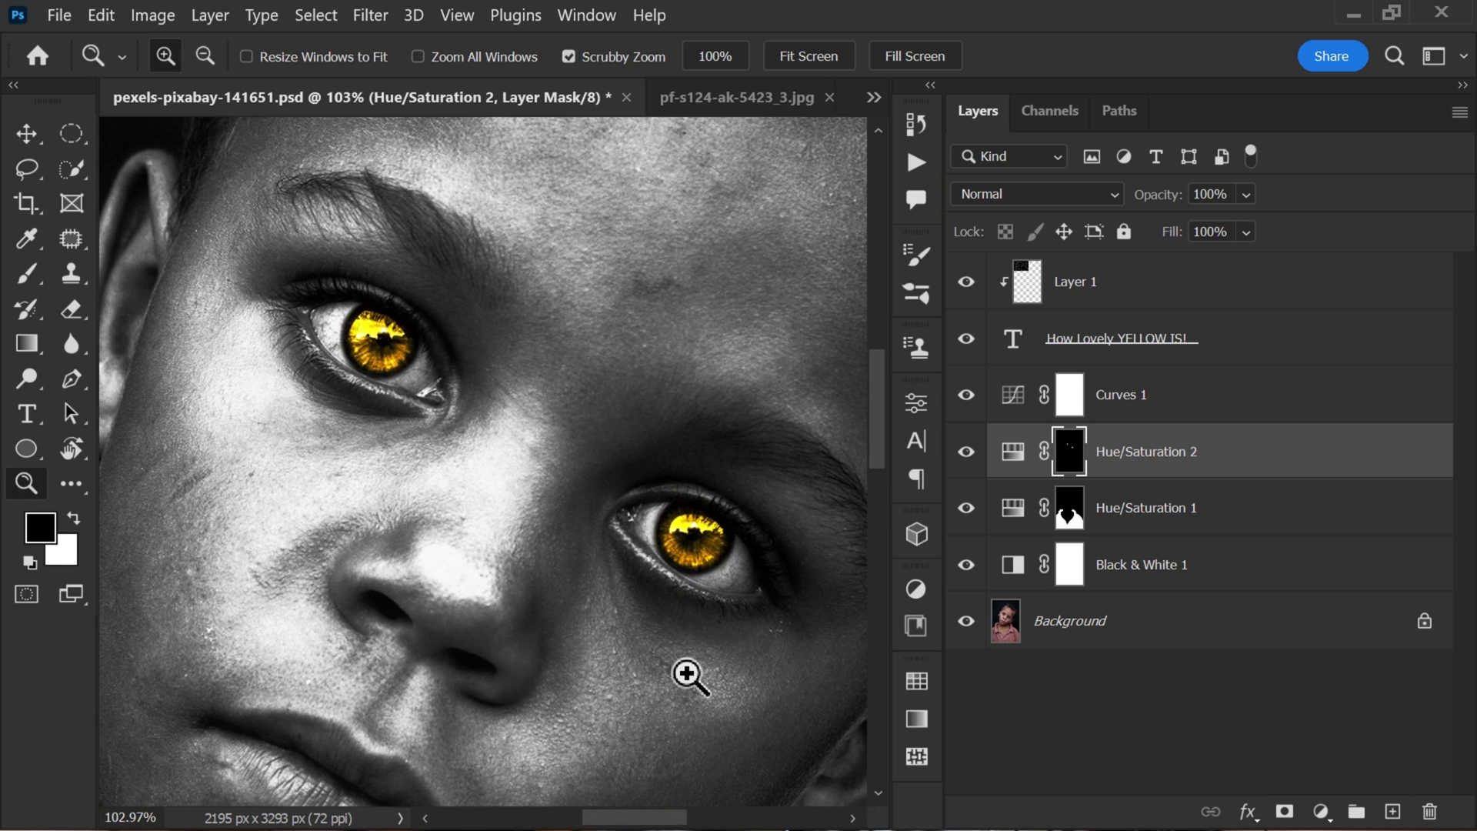